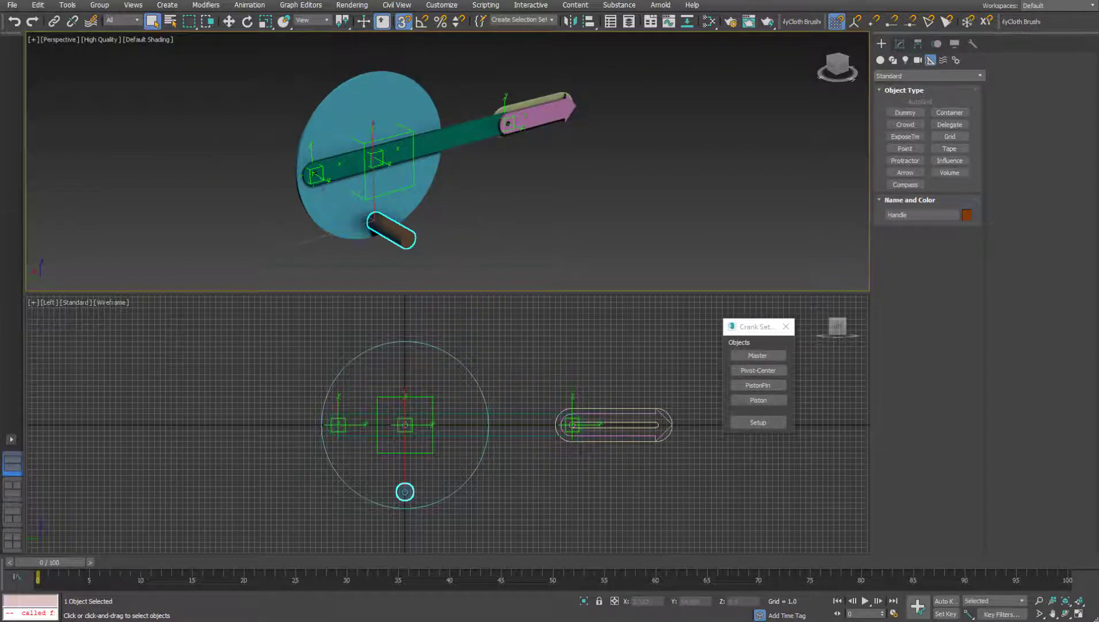
Close the old Crank Setup window, run the sliderCrank.ms script again and place its fresh window clear of the model
{"action": "key", "text": "alt+Tab"}
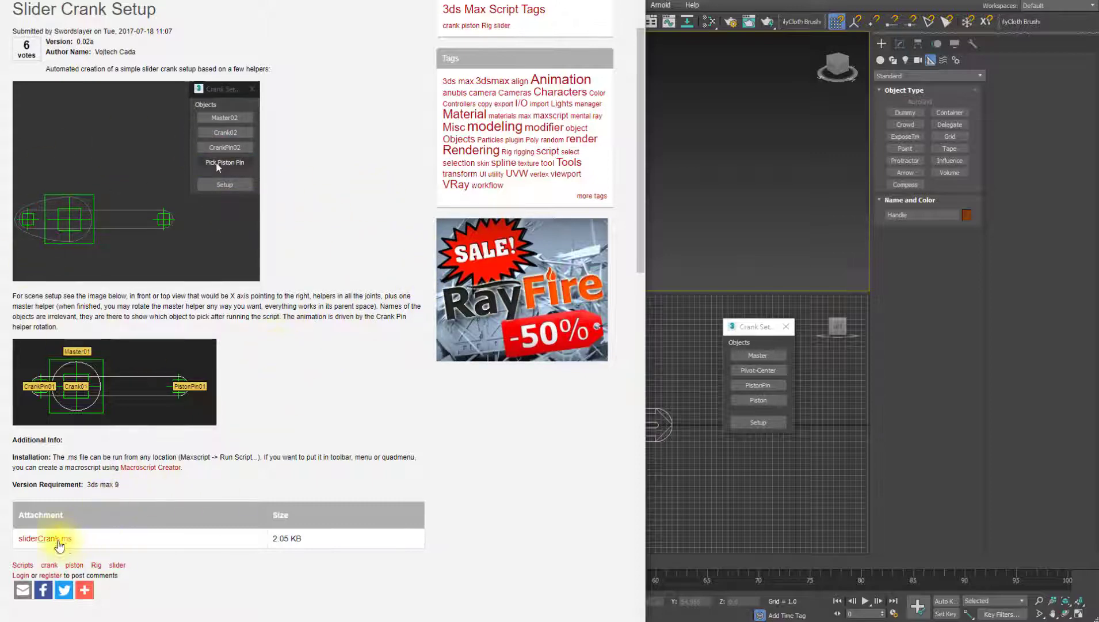
{"action": "left_click", "coordinate": [736, 491]}
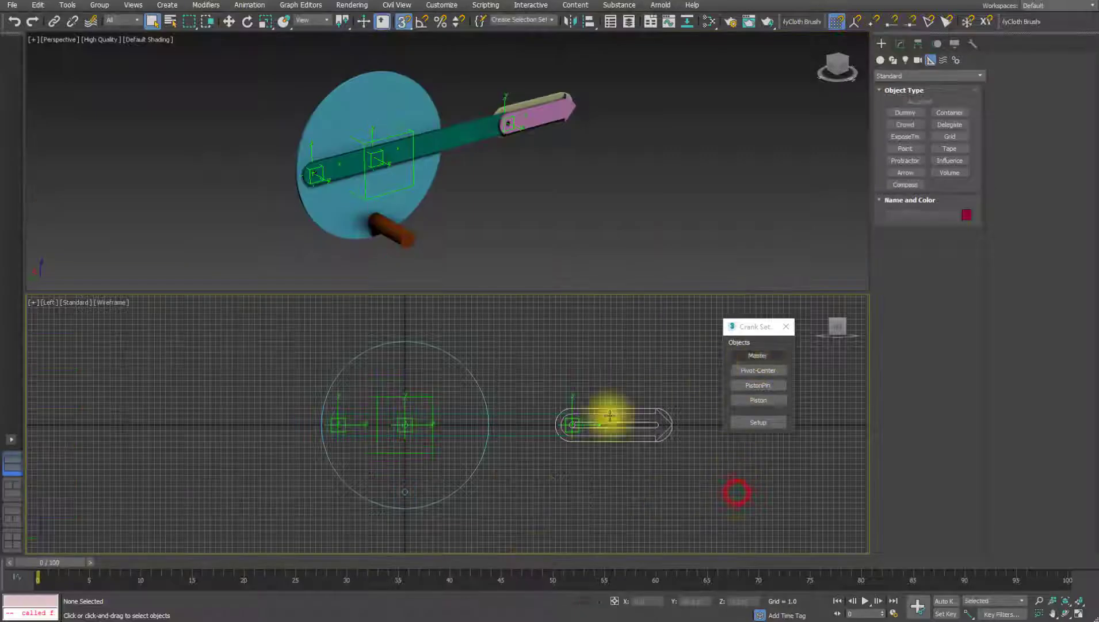
{"action": "left_click", "coordinate": [788, 328]}
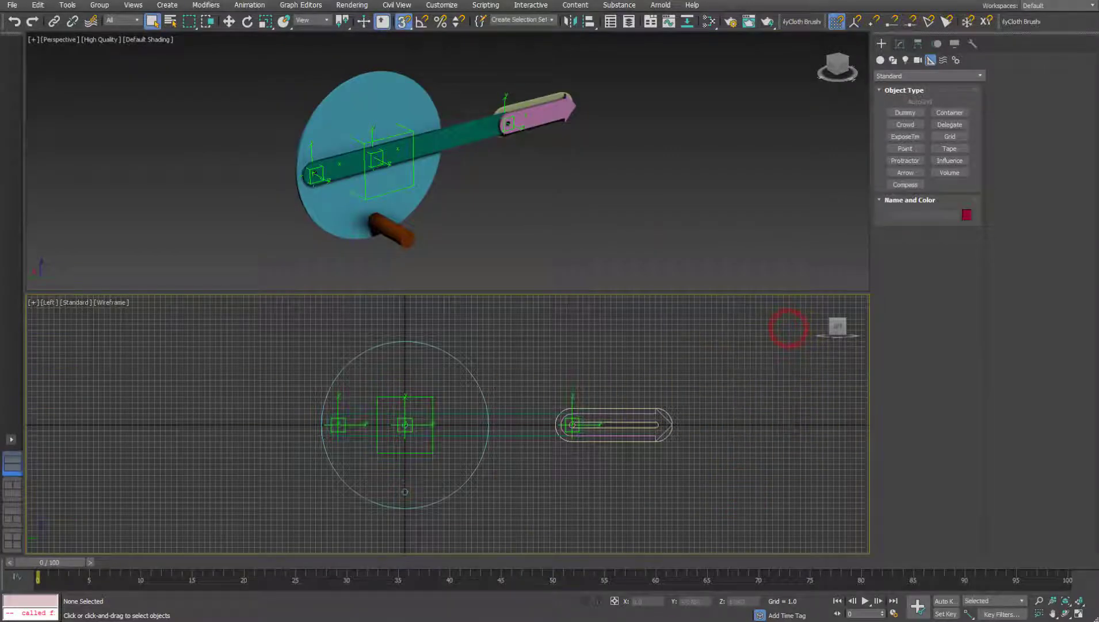
{"action": "left_click_drag", "start_coordinate": [623, 270], "coordinate": [774, 260]}
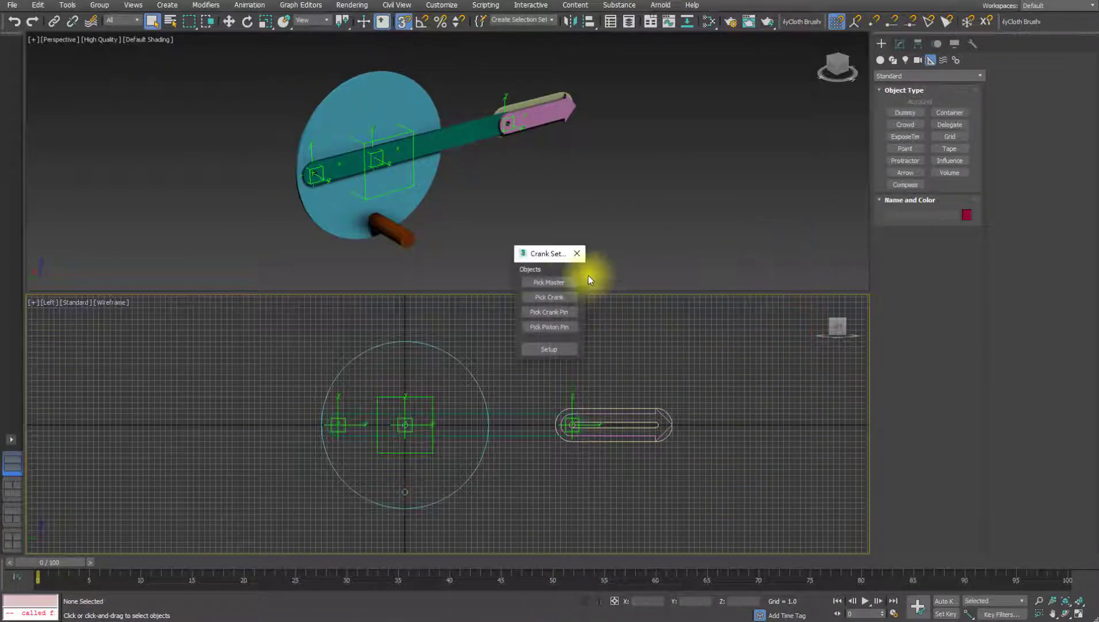
{"action": "left_click_drag", "start_coordinate": [544, 251], "coordinate": [734, 239]}
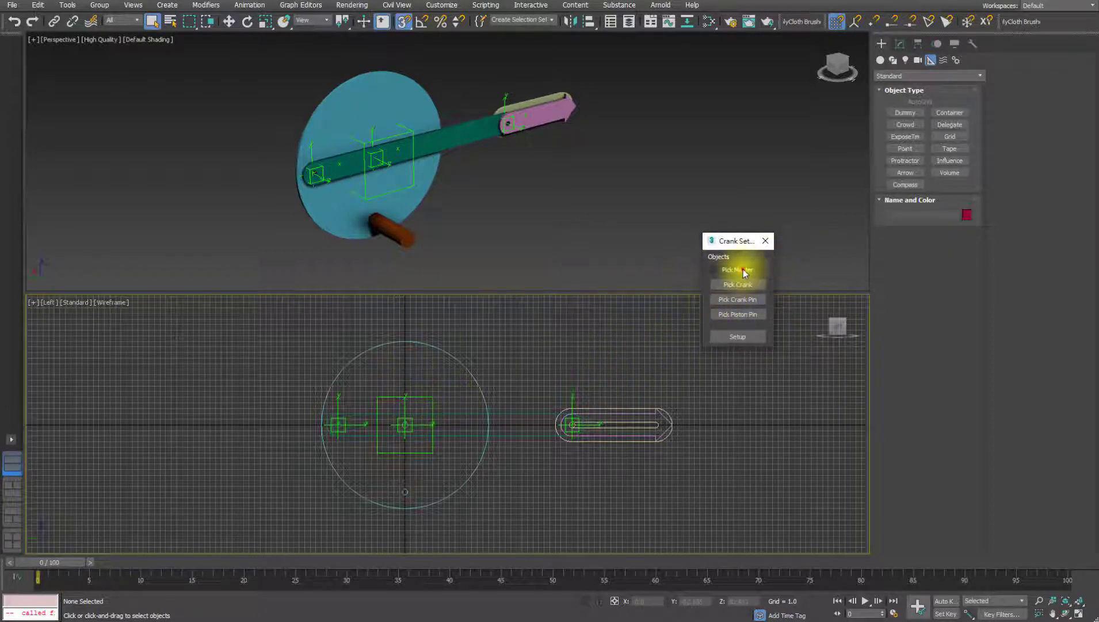
Assign Dummy001 as master, Point001 as crank, Point002 as crank pin and Point003 as piston pin, and run the crank setup
{"action": "left_click", "coordinate": [433, 397]}
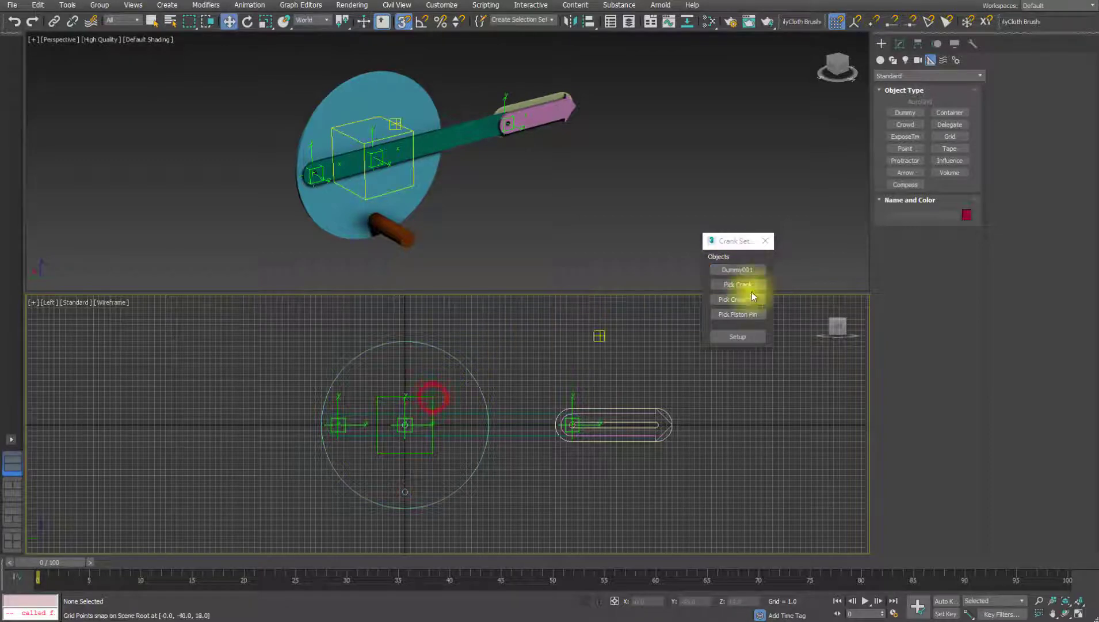
{"action": "left_click", "coordinate": [754, 283]}
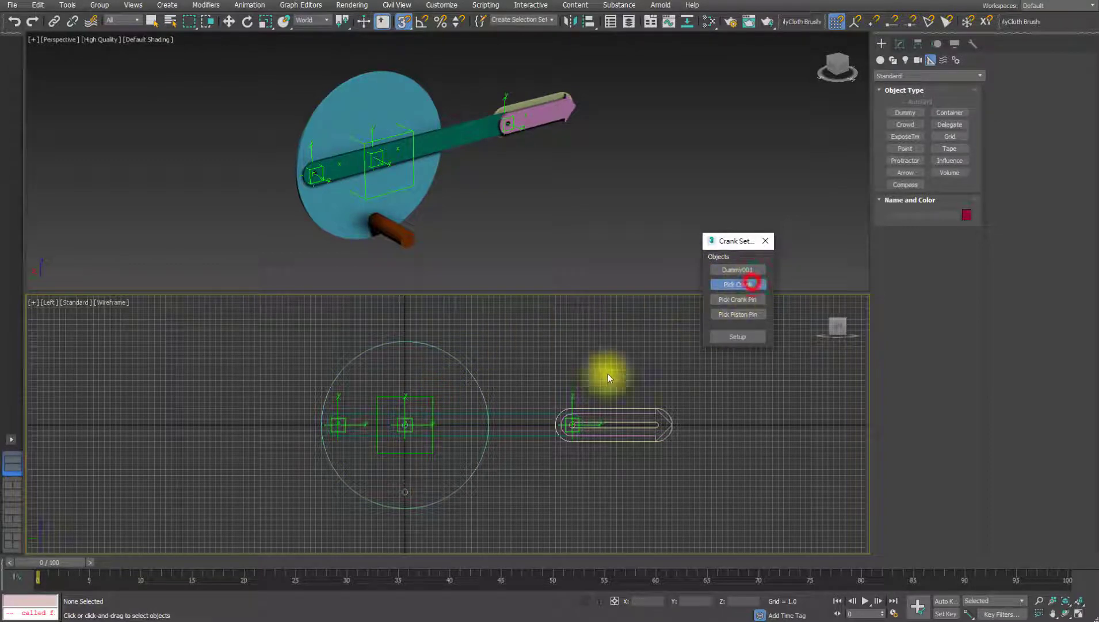
{"action": "left_click", "coordinate": [413, 422]}
{"action": "left_click", "coordinate": [750, 299]}
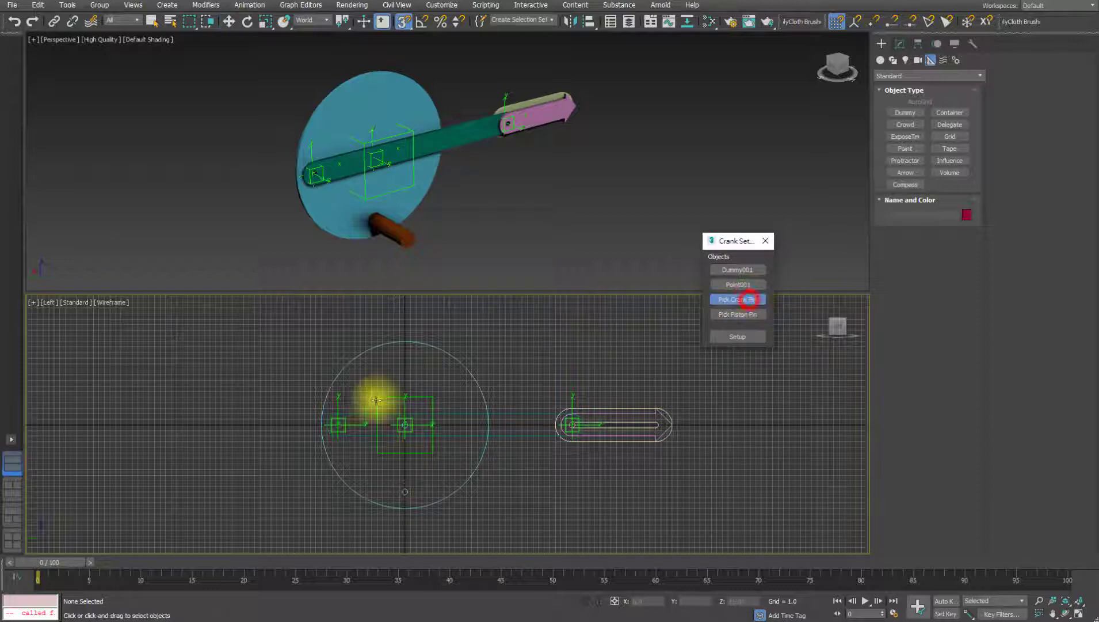
{"action": "left_click", "coordinate": [338, 399]}
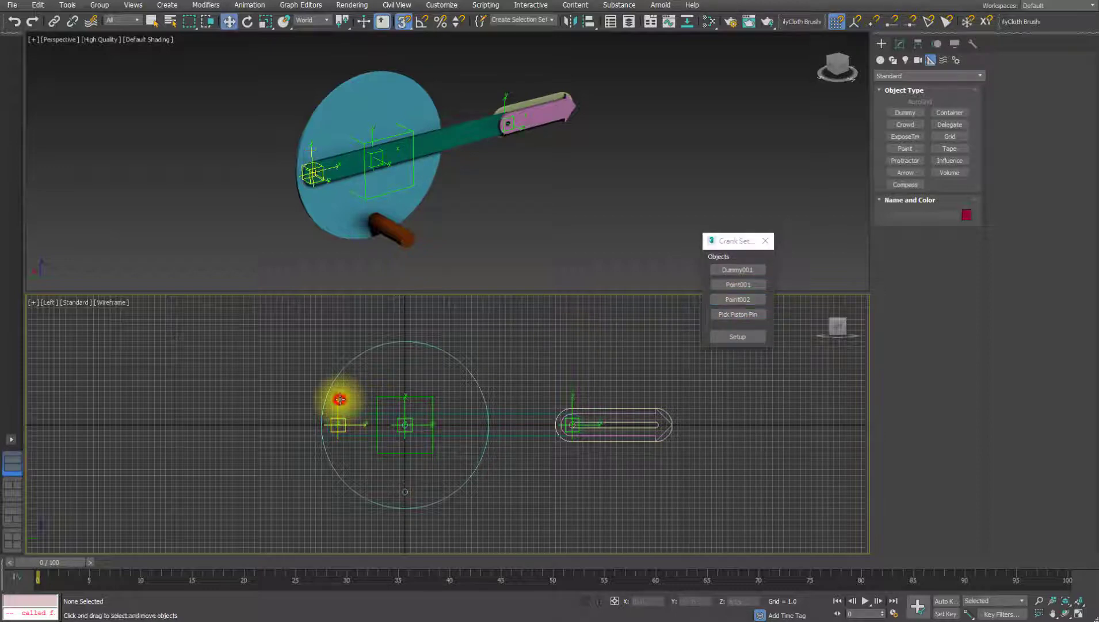
{"action": "left_click", "coordinate": [755, 314]}
{"action": "left_click", "coordinate": [572, 395]}
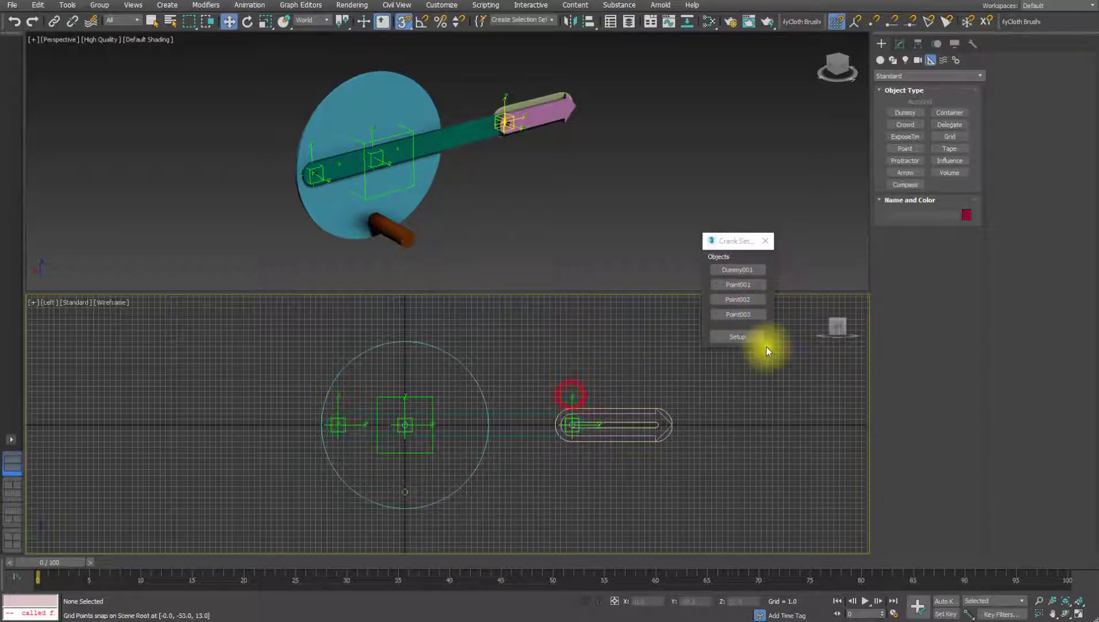
{"action": "left_click", "coordinate": [752, 336]}
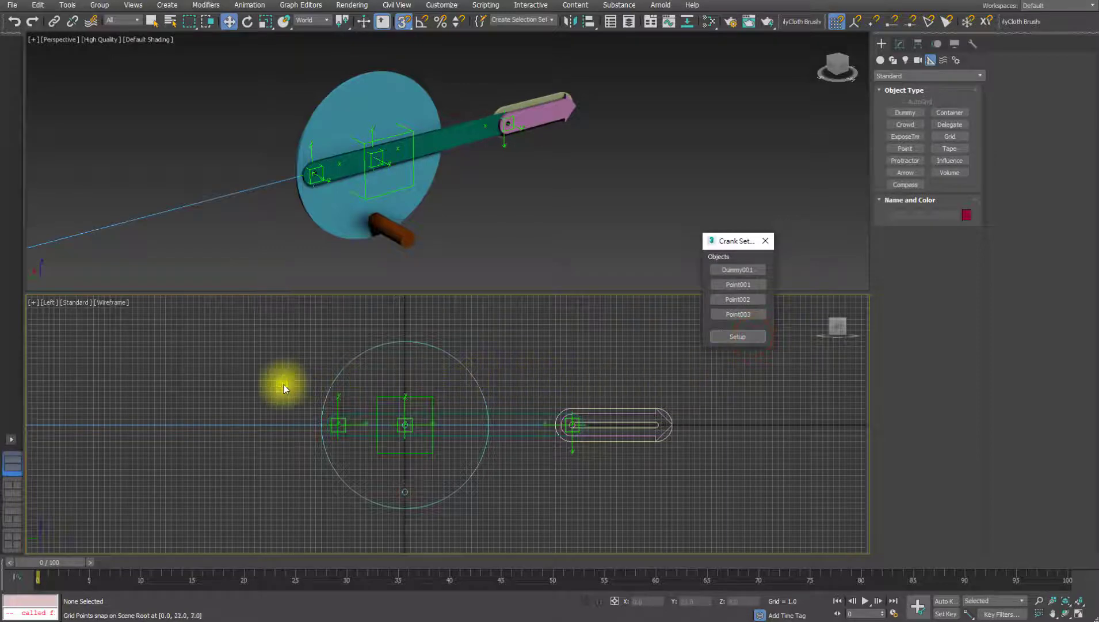
Test the helper rig by rotating the central point helper in the Left view
{"action": "scroll", "coordinate": [271, 391], "scroll_direction": "down", "scroll_amount": 3}
{"action": "scroll", "coordinate": [332, 385], "scroll_direction": "up", "scroll_amount": 3}
{"action": "scroll", "coordinate": [437, 403], "scroll_direction": "up", "scroll_amount": 2}
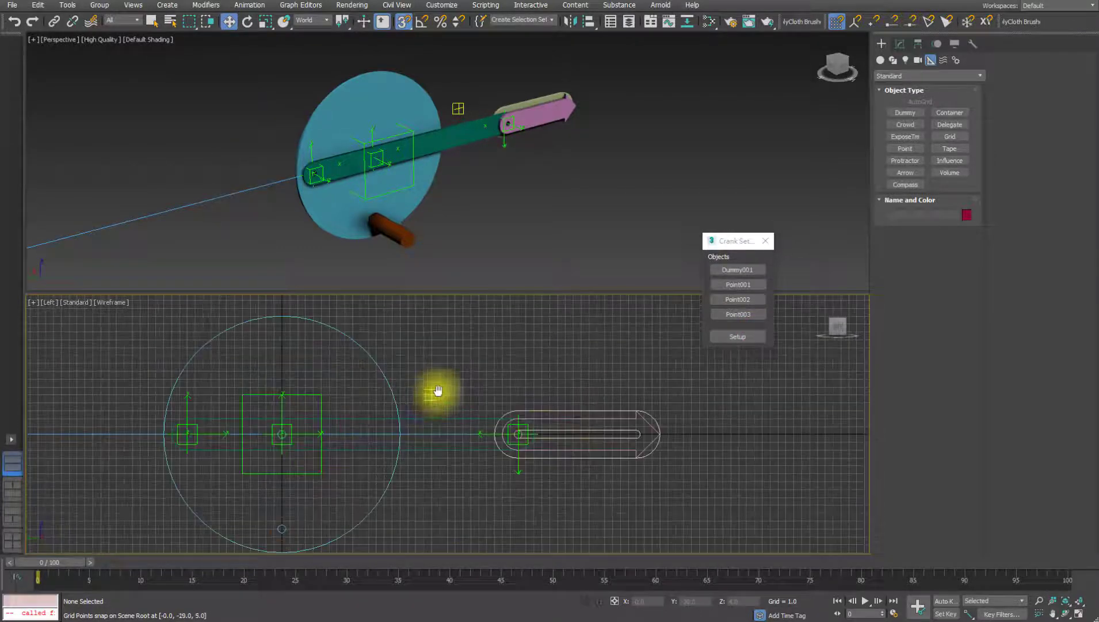
{"action": "scroll", "coordinate": [436, 385], "scroll_direction": "down", "scroll_amount": 2}
{"action": "scroll", "coordinate": [331, 385], "scroll_direction": "up", "scroll_amount": 2}
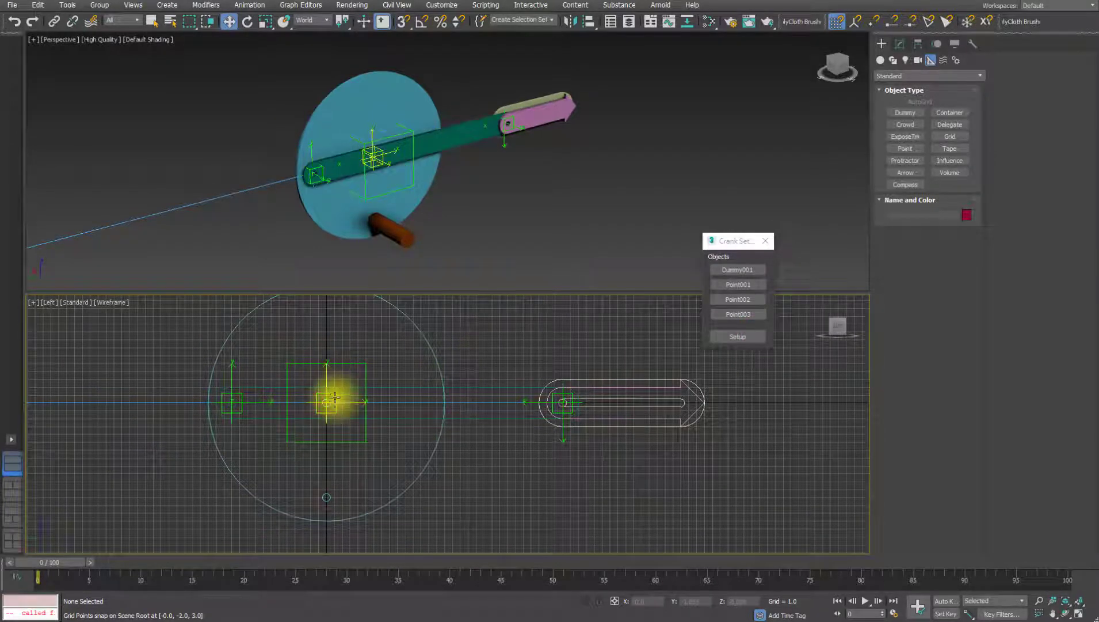
{"action": "left_click", "coordinate": [338, 384]}
{"action": "key", "text": "e"}
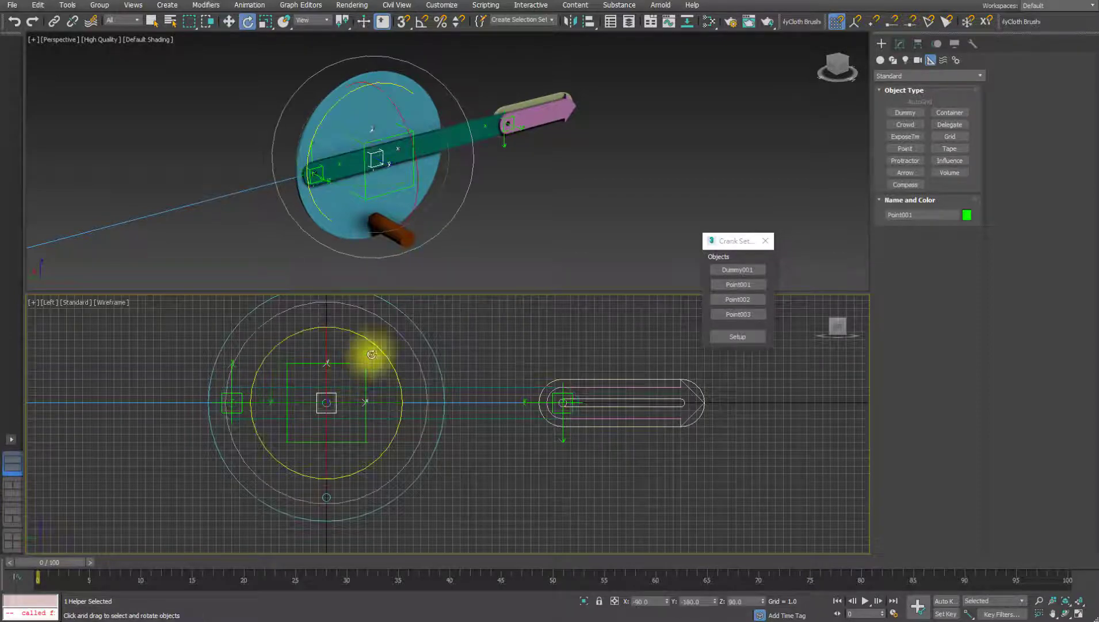
{"action": "left_click_drag", "start_coordinate": [375, 345], "coordinate": [567, 441]}
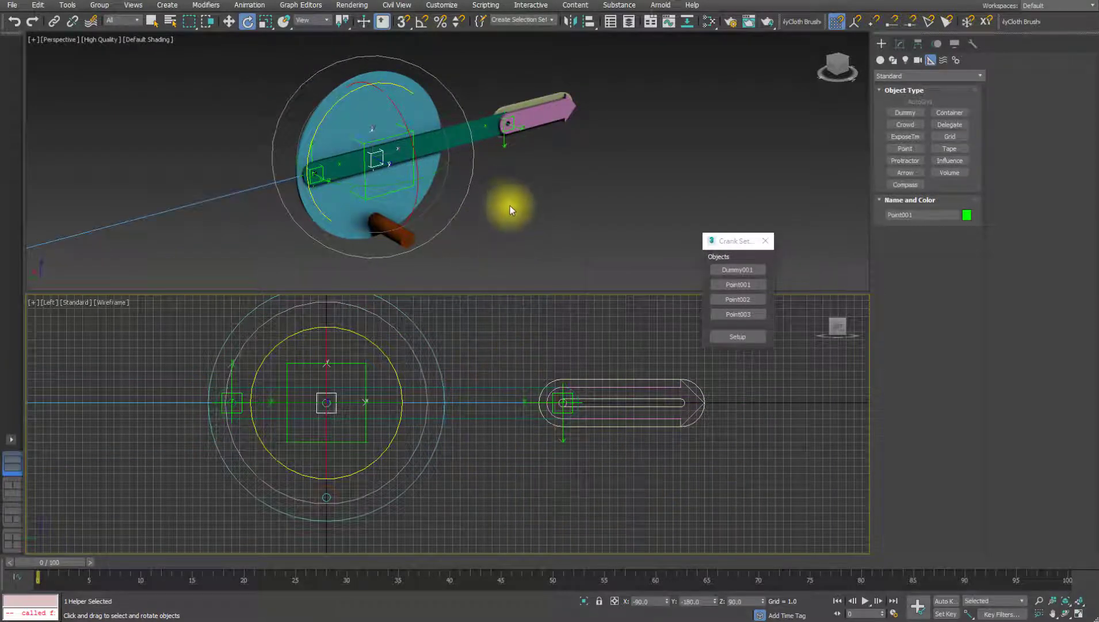
Link the disk to the central point helper and the brown handle to the disk
{"action": "middle_click_drag", "start_coordinate": [456, 179], "coordinate": [508, 192]}
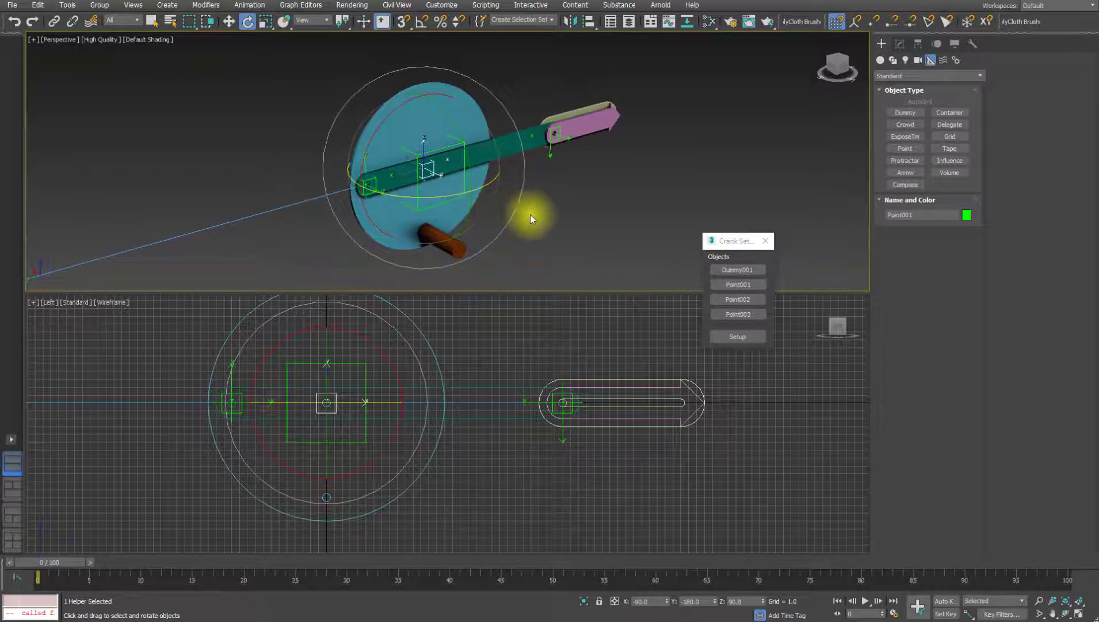
{"action": "scroll", "coordinate": [530, 215], "scroll_direction": "up", "scroll_amount": 4}
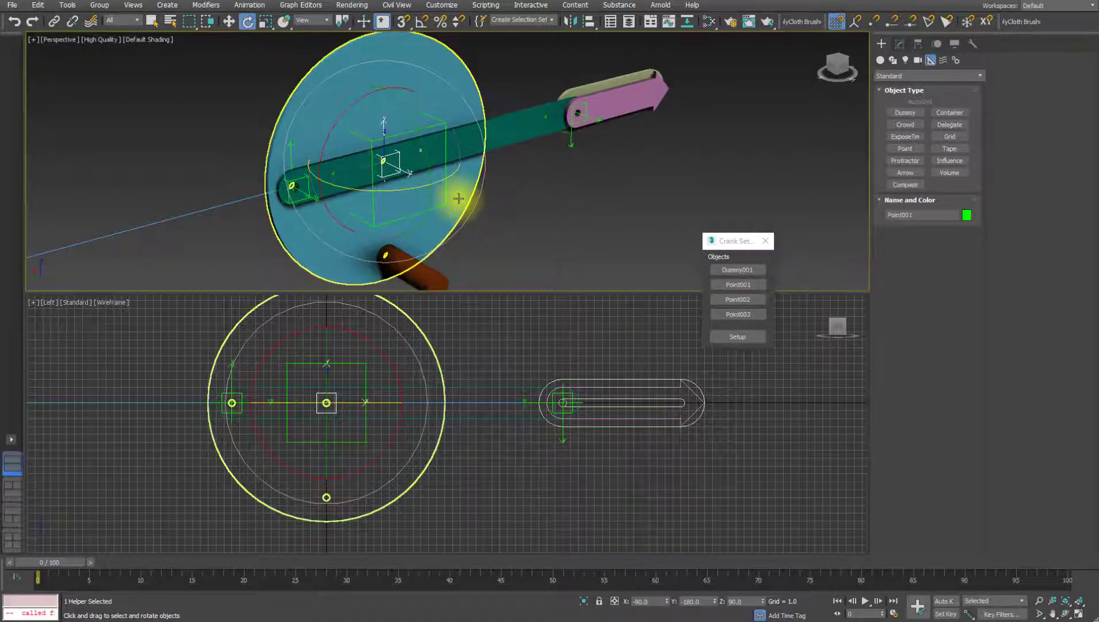
{"action": "left_click", "coordinate": [462, 200]}
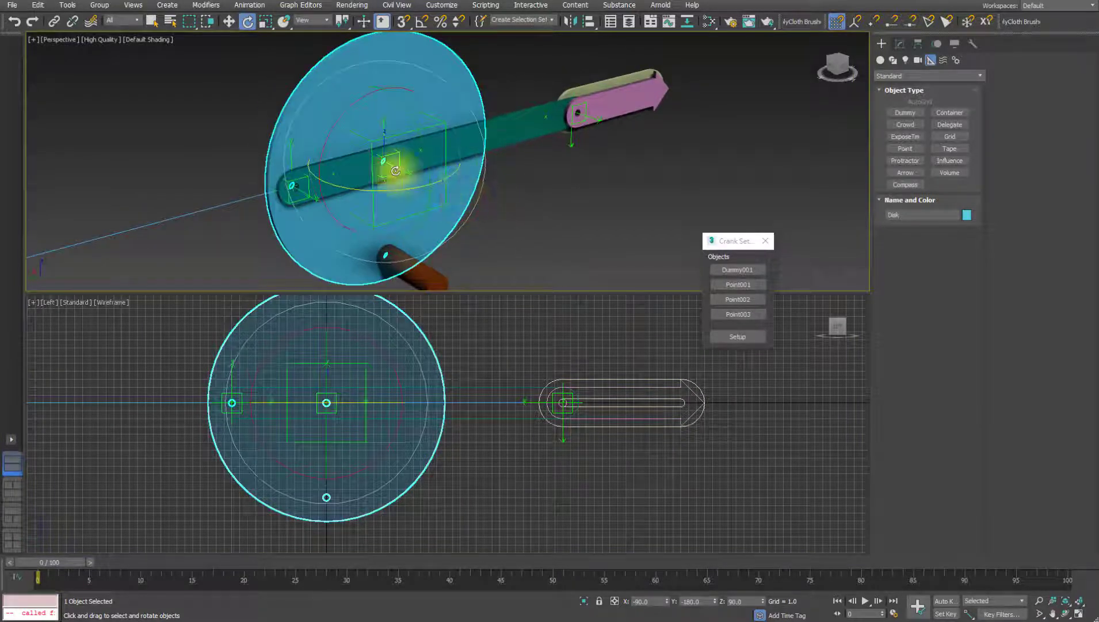
{"action": "left_click", "coordinate": [53, 21]}
{"action": "mouse_move", "coordinate": [465, 196]}
{"action": "left_mouse_down"}
{"action": "mouse_move", "coordinate": [432, 209]}
{"action": "mouse_move", "coordinate": [401, 175]}
{"action": "left_mouse_up"}
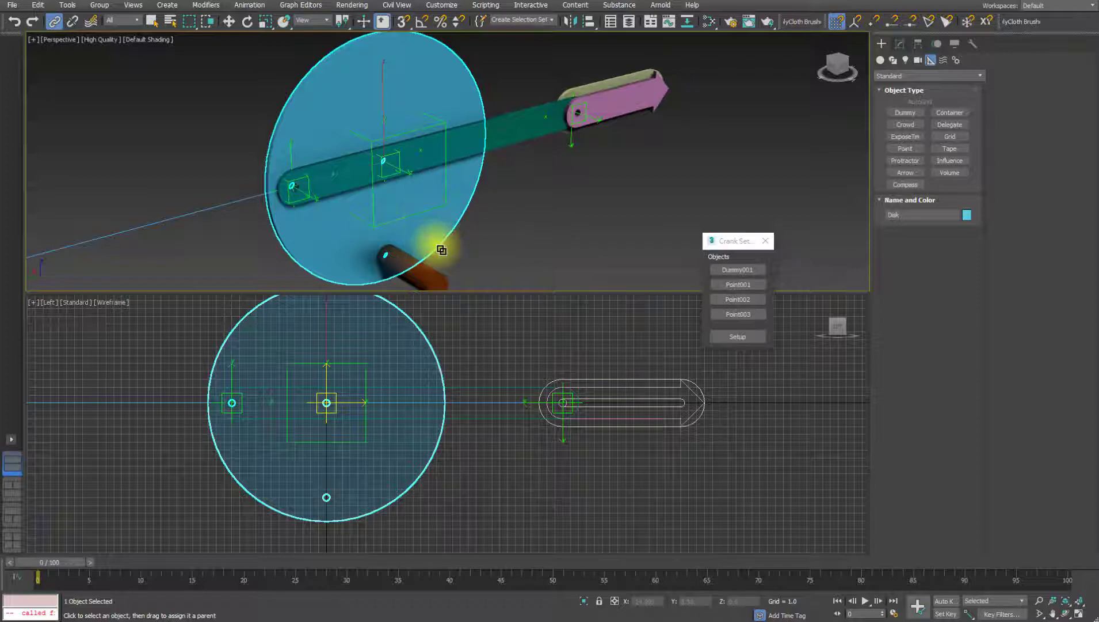
{"action": "mouse_move", "coordinate": [416, 263]}
{"action": "left_mouse_down"}
{"action": "mouse_move", "coordinate": [441, 241]}
{"action": "mouse_move", "coordinate": [426, 253]}
{"action": "left_mouse_up"}
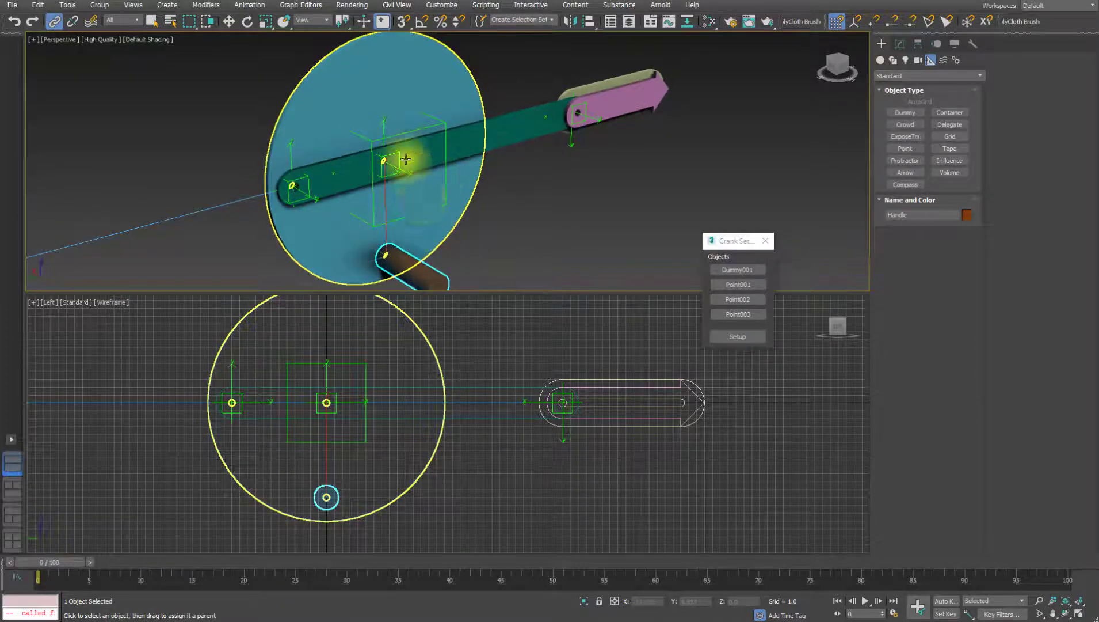
{"action": "left_click_drag", "start_coordinate": [388, 166], "coordinate": [338, 155]}
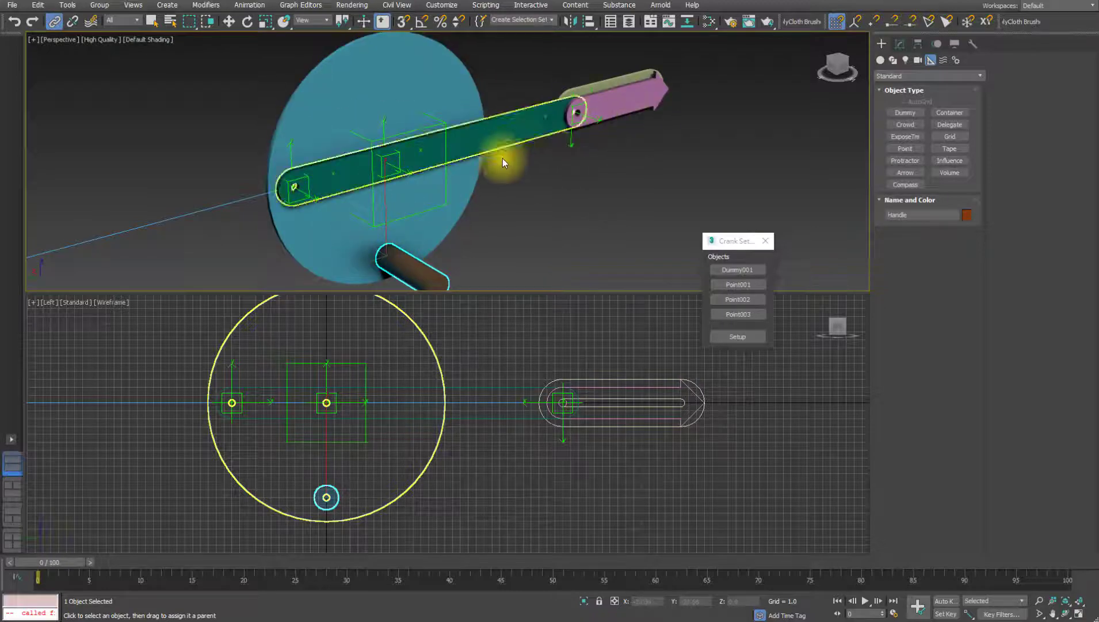
Link the connecting rod to the piston-pin helper and give it a LookAt constraint targeting the crank-pin helper, Point002
{"action": "left_click", "coordinate": [489, 134]}
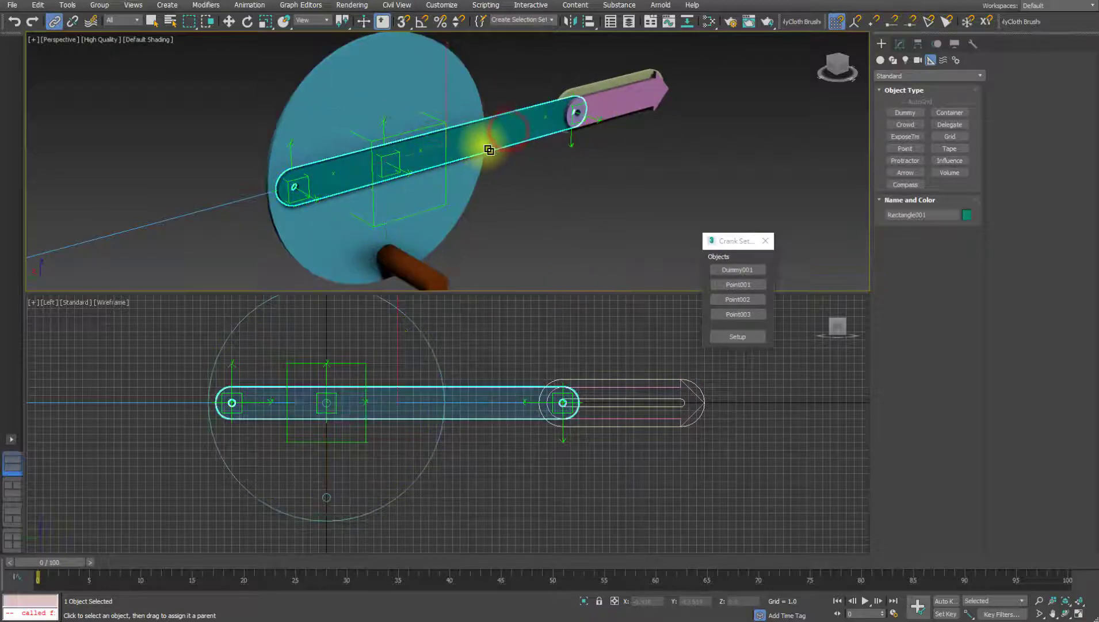
{"action": "left_click_drag", "start_coordinate": [514, 126], "coordinate": [571, 140]}
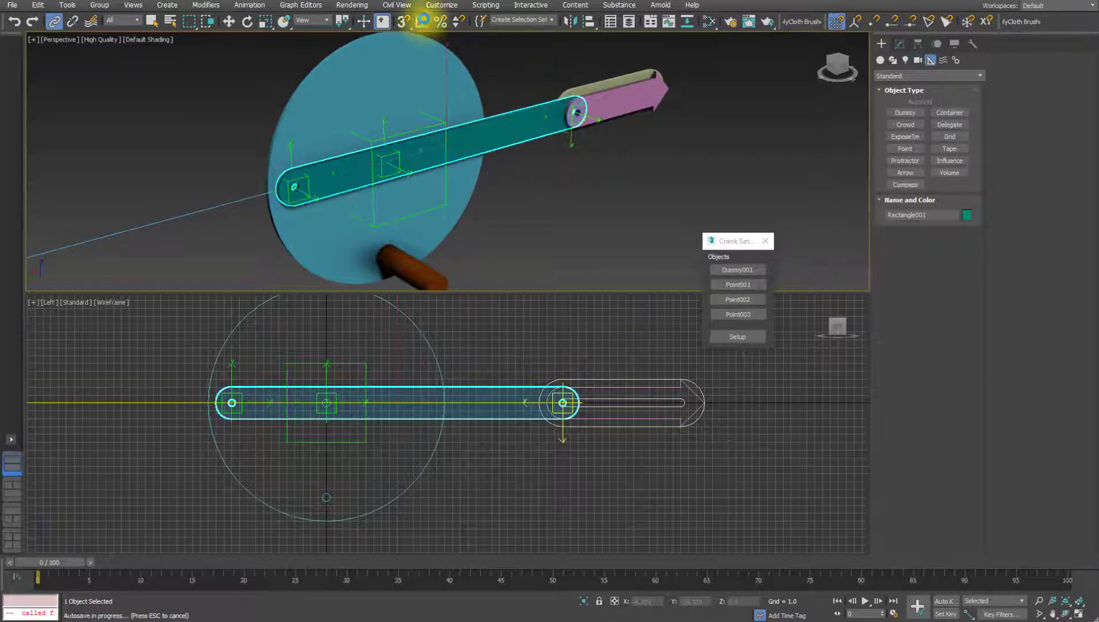
{"action": "left_click", "coordinate": [249, 5]}
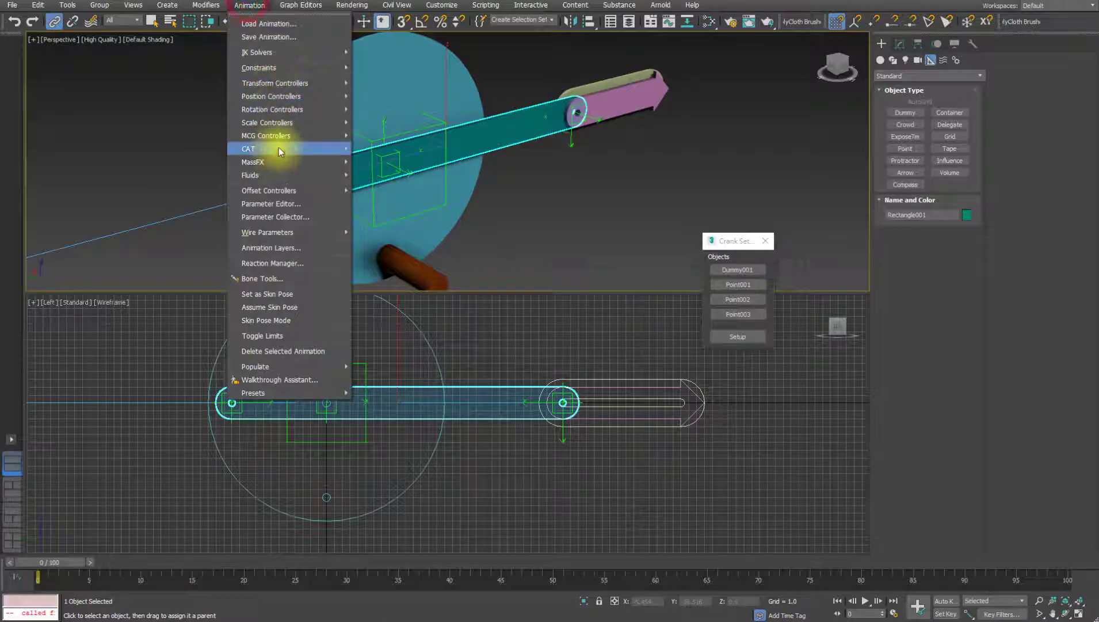
{"action": "left_click", "coordinate": [288, 68]}
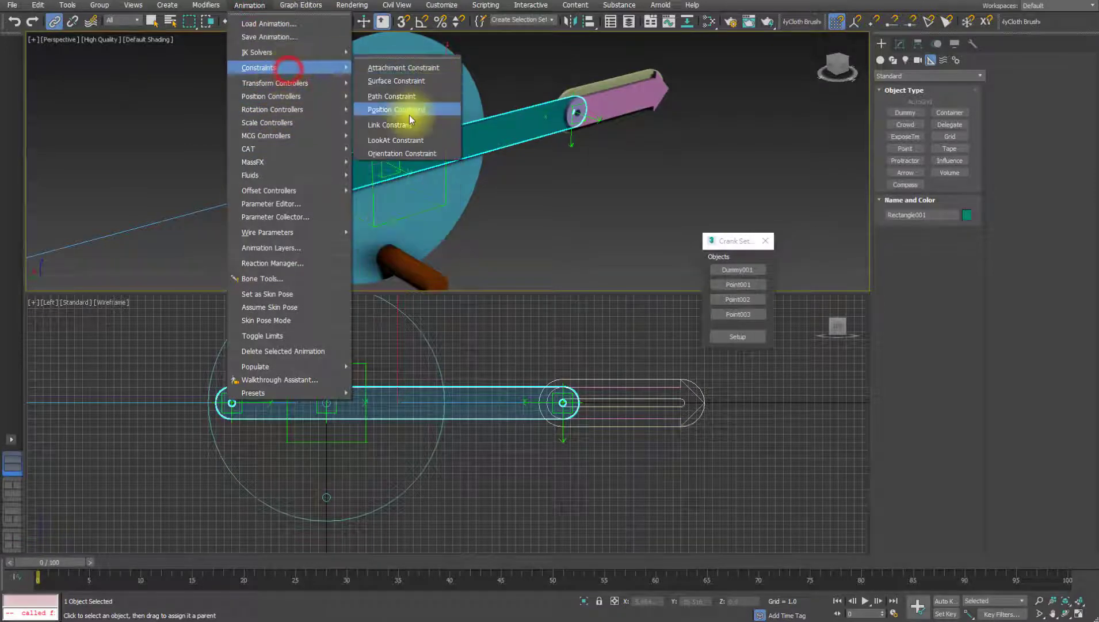
{"action": "left_click", "coordinate": [402, 140]}
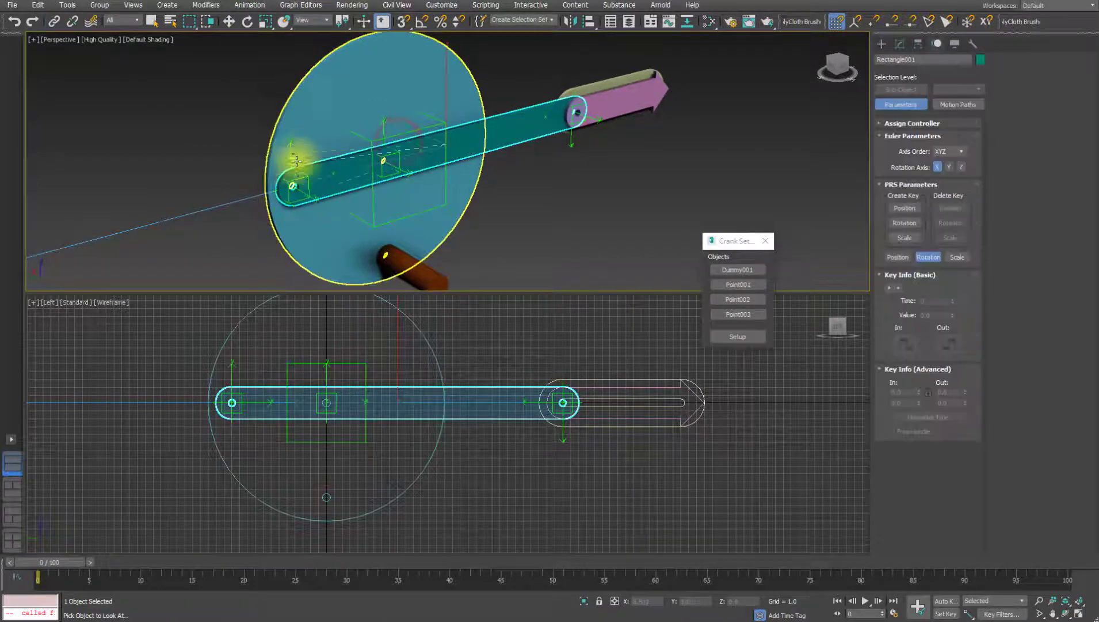
{"action": "left_click", "coordinate": [308, 194]}
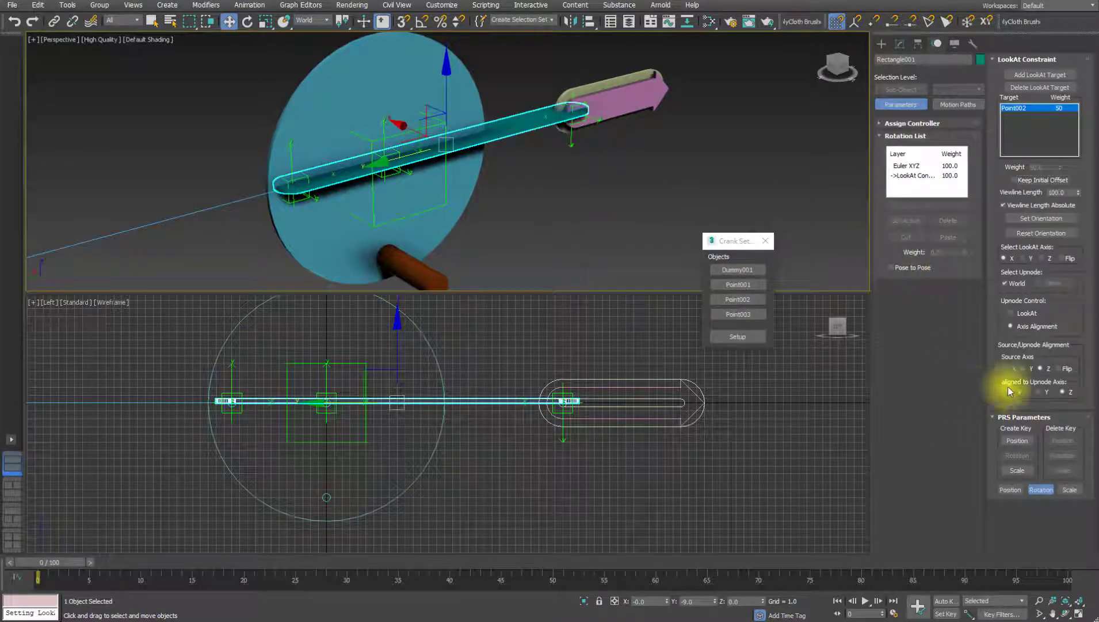
Set the rod's LookAt constraint to LookAt axis X with Axis Alignment, source axis Z aligned to upnode axis X
{"action": "left_click", "coordinate": [1040, 393]}
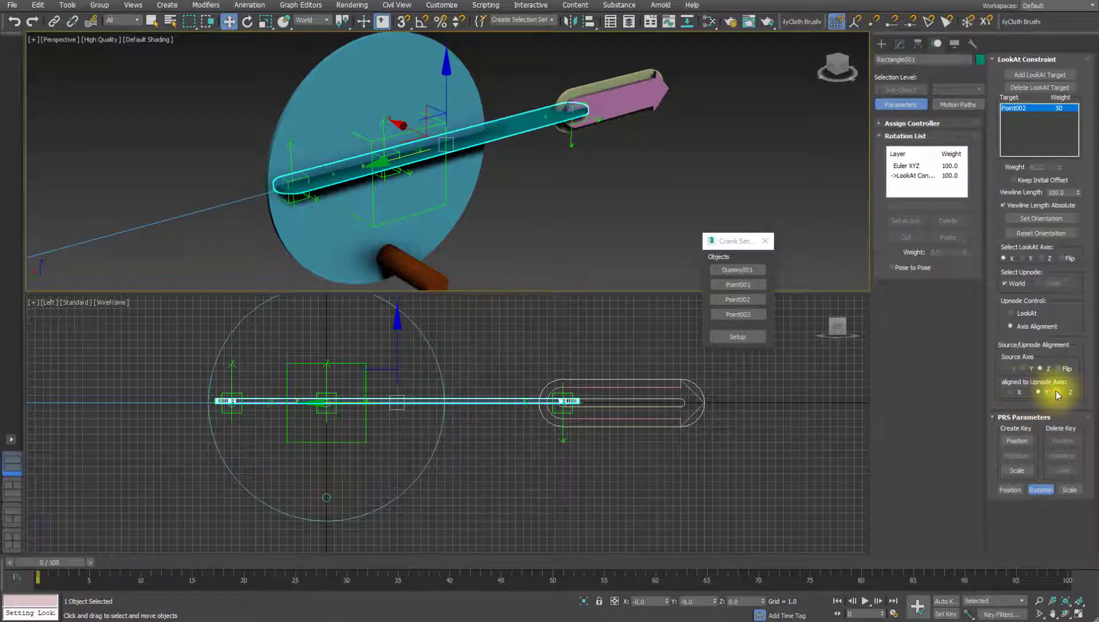
{"action": "left_click", "coordinate": [1062, 392]}
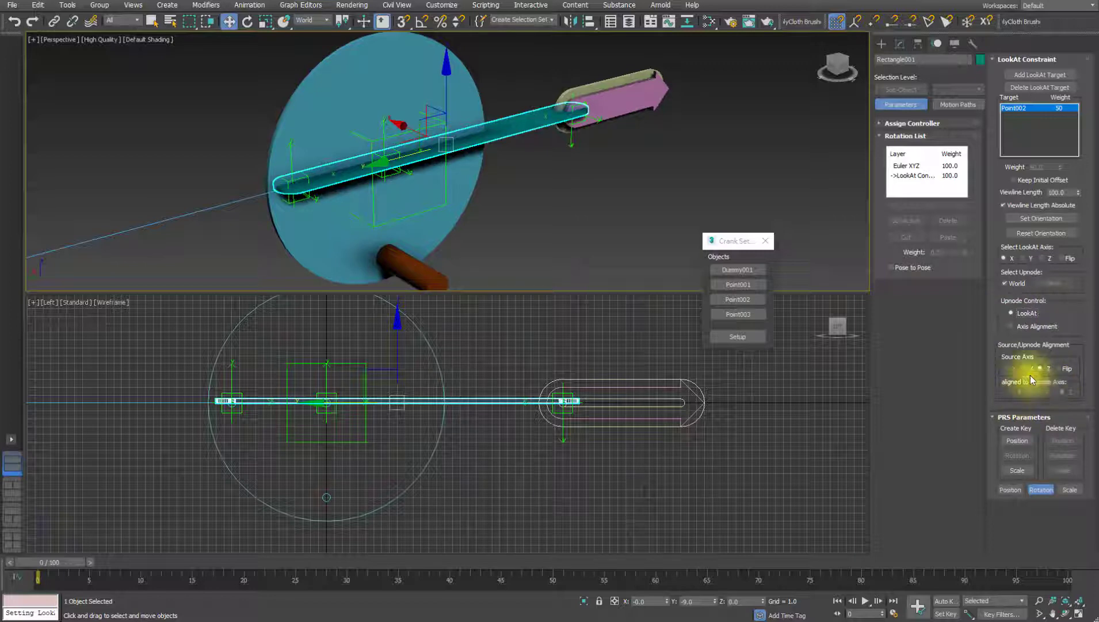
{"action": "left_click", "coordinate": [1028, 259]}
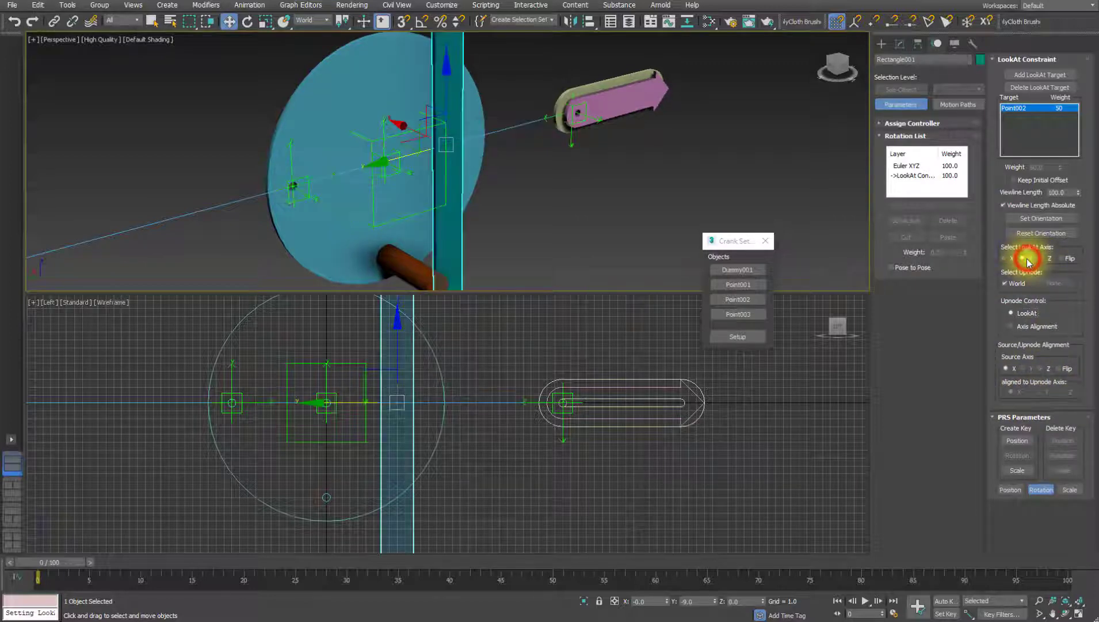
{"action": "left_click", "coordinate": [1041, 258]}
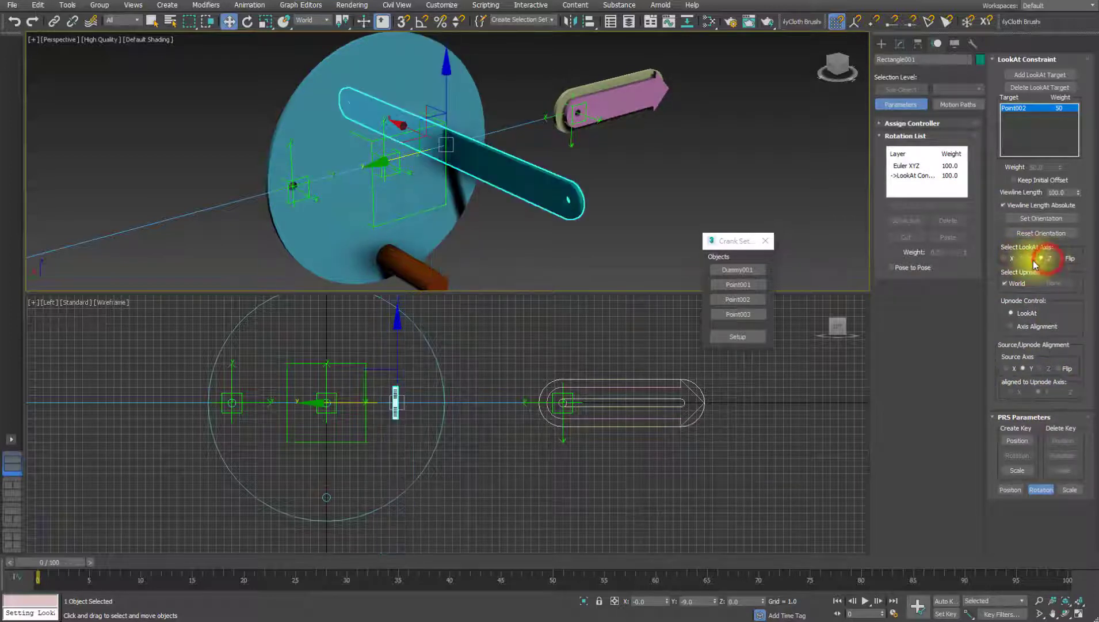
{"action": "left_click", "coordinate": [1005, 259]}
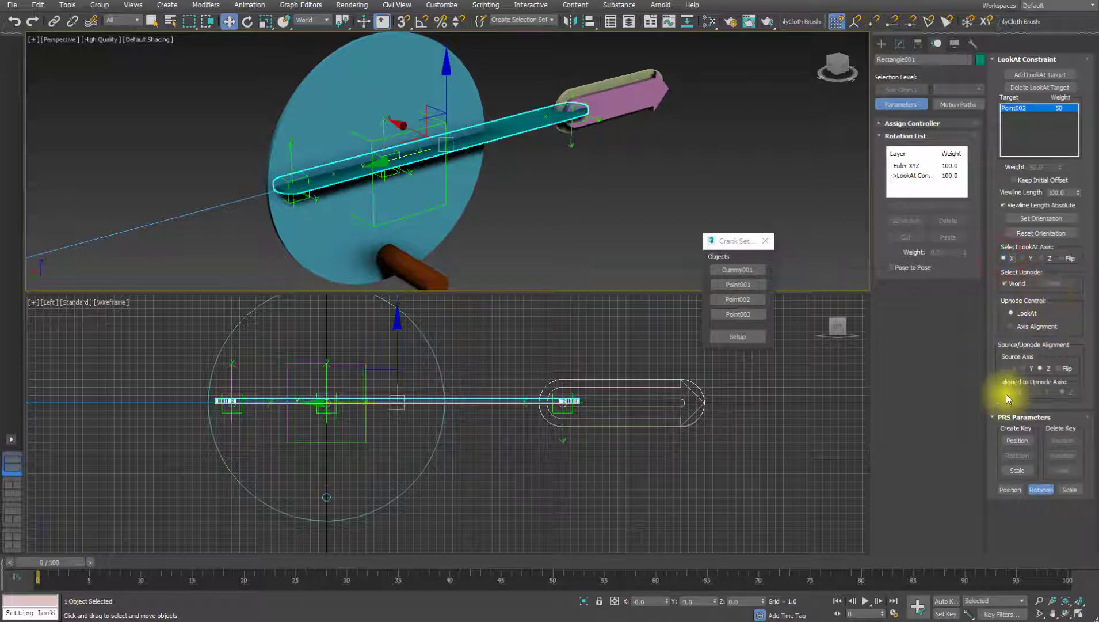
{"action": "left_click", "coordinate": [1007, 369]}
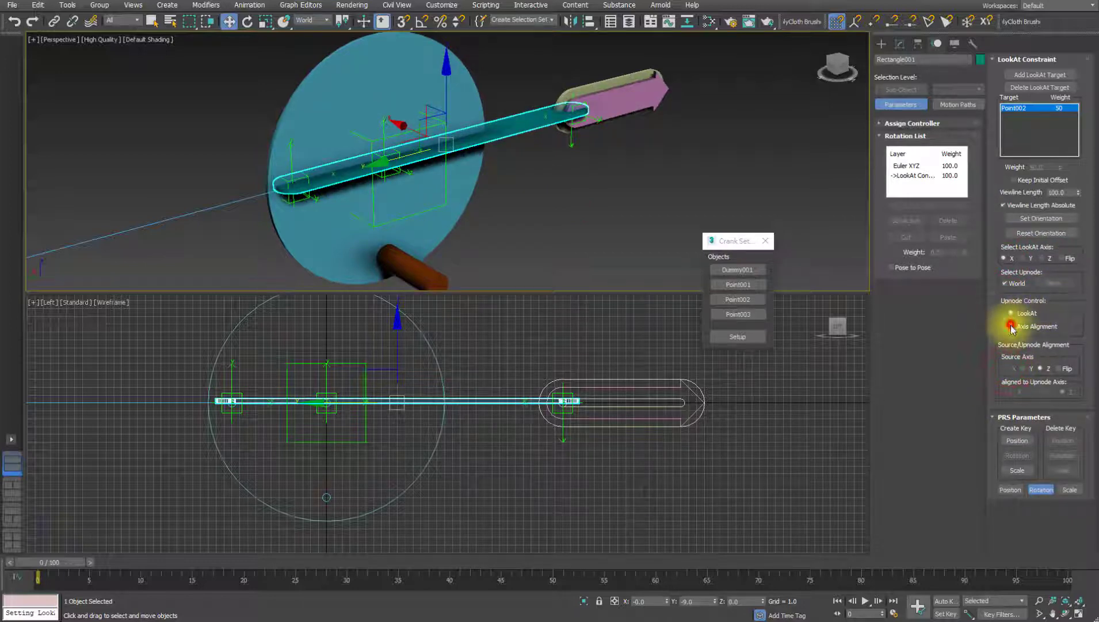
{"action": "left_click", "coordinate": [1012, 392]}
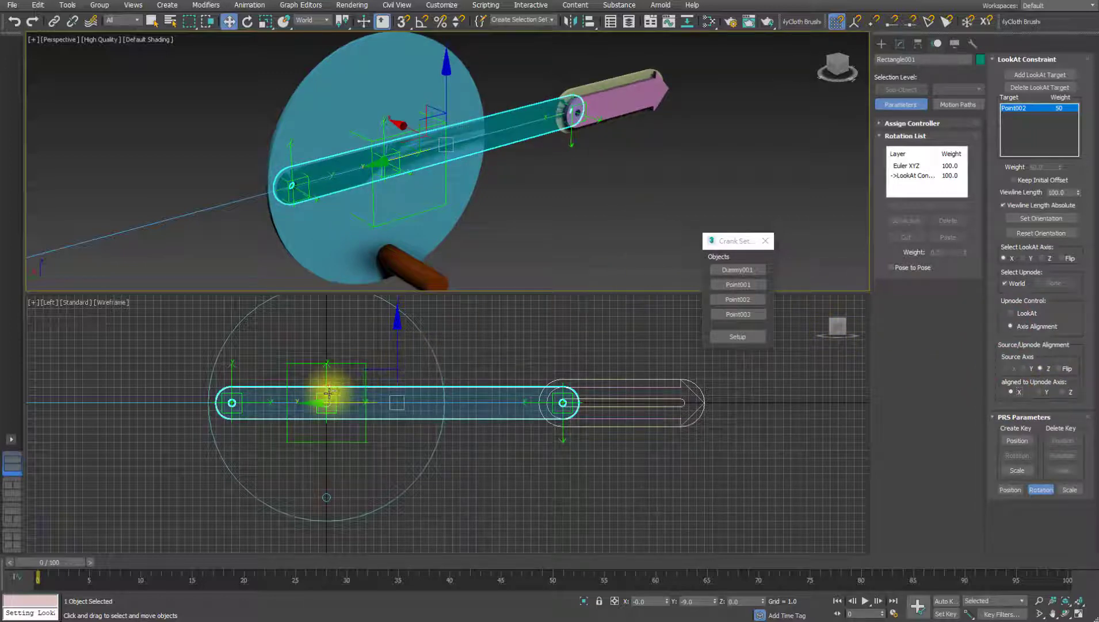
Test the linked mechanism by rotating the helper at the disk's centre in the Left view, without keeping the rotation
{"action": "left_click", "coordinate": [329, 374]}
{"action": "key", "text": "e"}
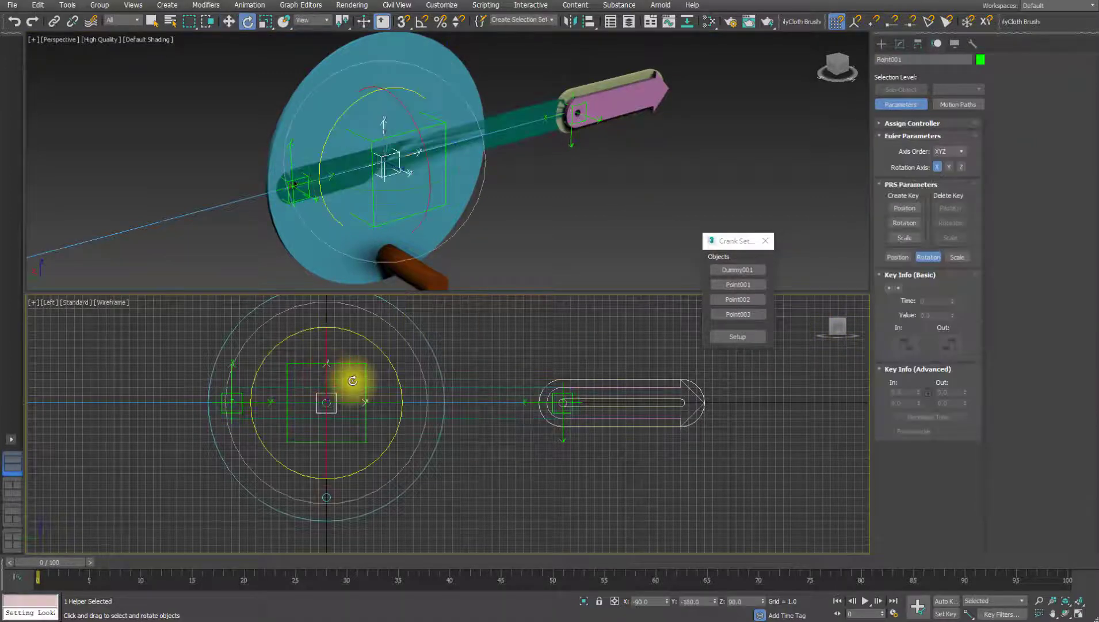
{"action": "left_click_drag", "start_coordinate": [378, 351], "coordinate": [576, 426]}
{"action": "right_click", "coordinate": [576, 426]}
Set the connecting rod's Extrude amount to -0.5, keeping the lower viewport in the Left view
{"action": "middle_click_drag", "start_coordinate": [435, 189], "coordinate": [743, 106], "text": "alt"}
{"action": "left_click", "coordinate": [898, 46]}
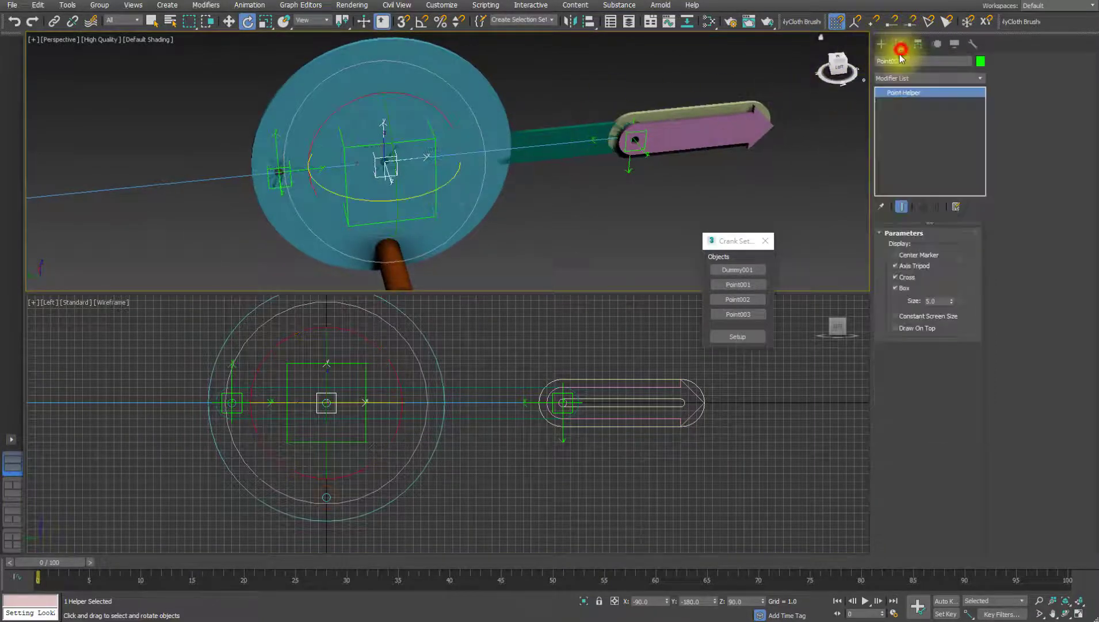
{"action": "left_click", "coordinate": [560, 156]}
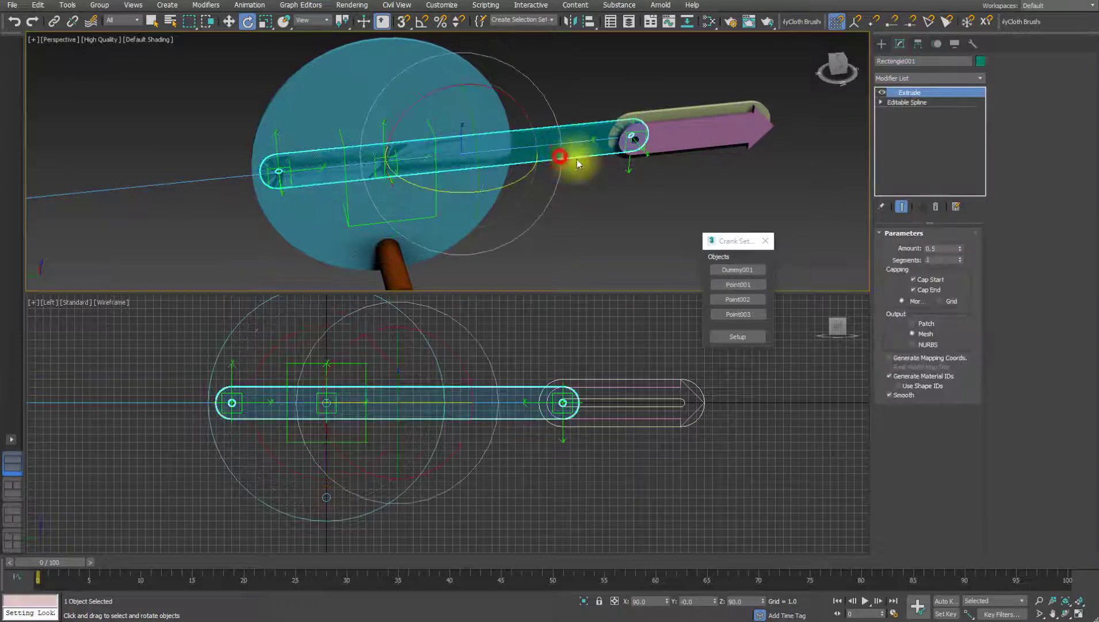
{"action": "double_click", "coordinate": [950, 249]}
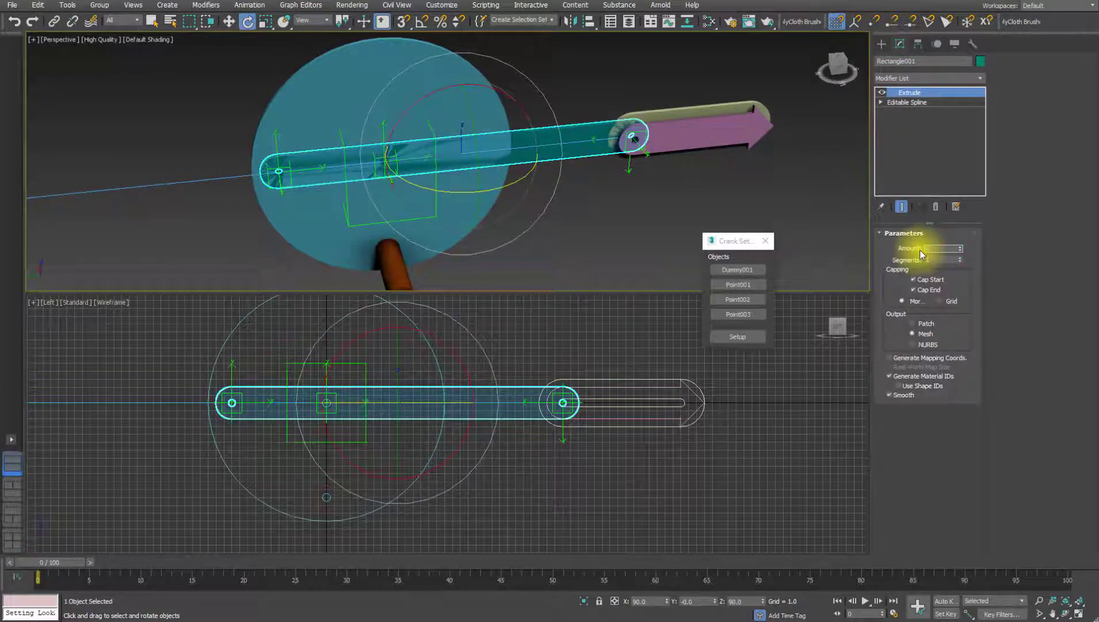
{"action": "type", "text": "-0.5"}
{"action": "key", "text": "Return"}
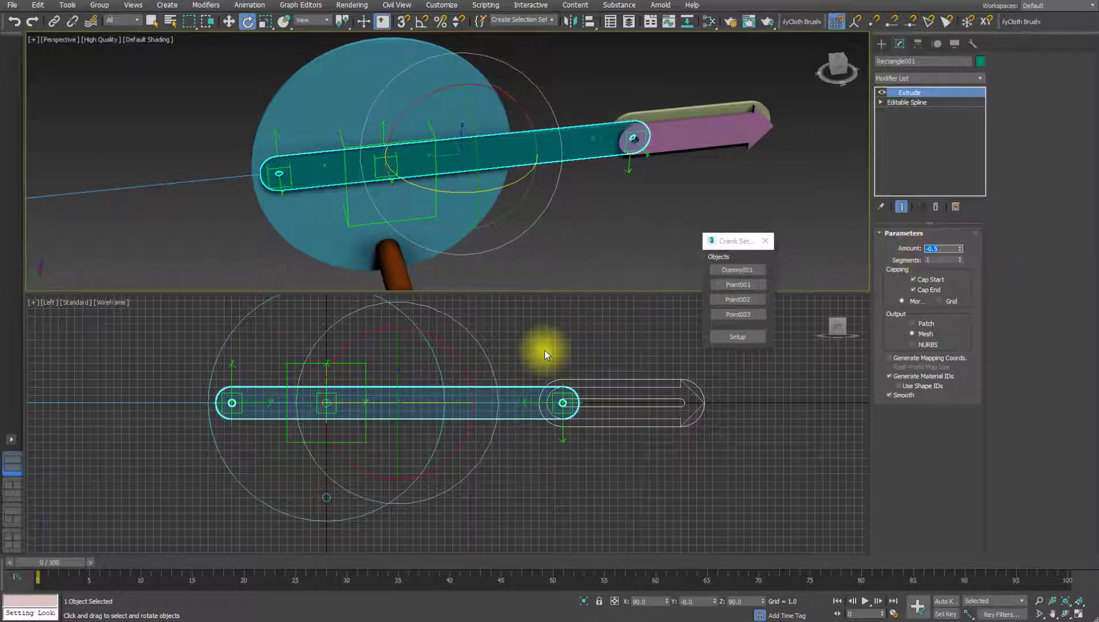
{"action": "middle_click_drag", "start_coordinate": [510, 468], "coordinate": [544, 482], "text": "alt"}
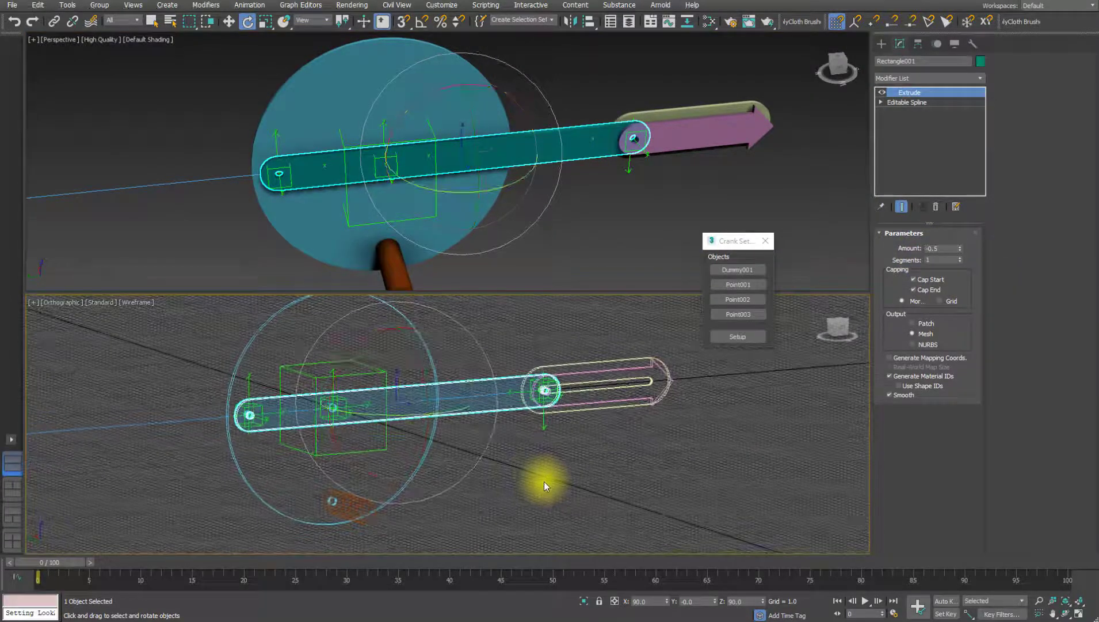
{"action": "key", "text": "l"}
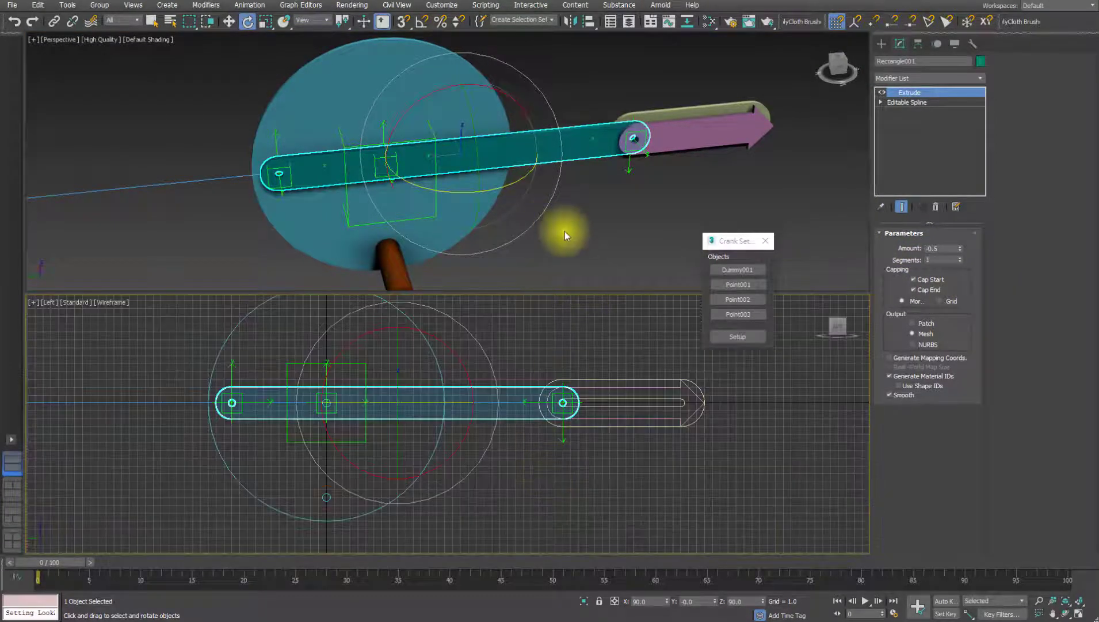
Examine the mechanism from behind and check the crank-pin helper's position coordinates relative to the disk's centre
{"action": "middle_click", "coordinate": [583, 210]}
{"action": "mouse_move", "coordinate": [583, 211]}
{"action": "middle_mouse_down", "text": "alt"}
{"action": "mouse_move", "coordinate": [534, 221]}
{"action": "mouse_move", "coordinate": [358, 160]}
{"action": "mouse_move", "coordinate": [355, 176]}
{"action": "mouse_move", "coordinate": [442, 167]}
{"action": "mouse_move", "coordinate": [412, 211]}
{"action": "mouse_move", "coordinate": [586, 186]}
{"action": "mouse_move", "coordinate": [567, 213]}
{"action": "mouse_move", "coordinate": [552, 196]}
{"action": "mouse_move", "coordinate": [566, 210]}
{"action": "middle_mouse_up", "text": "alt"}
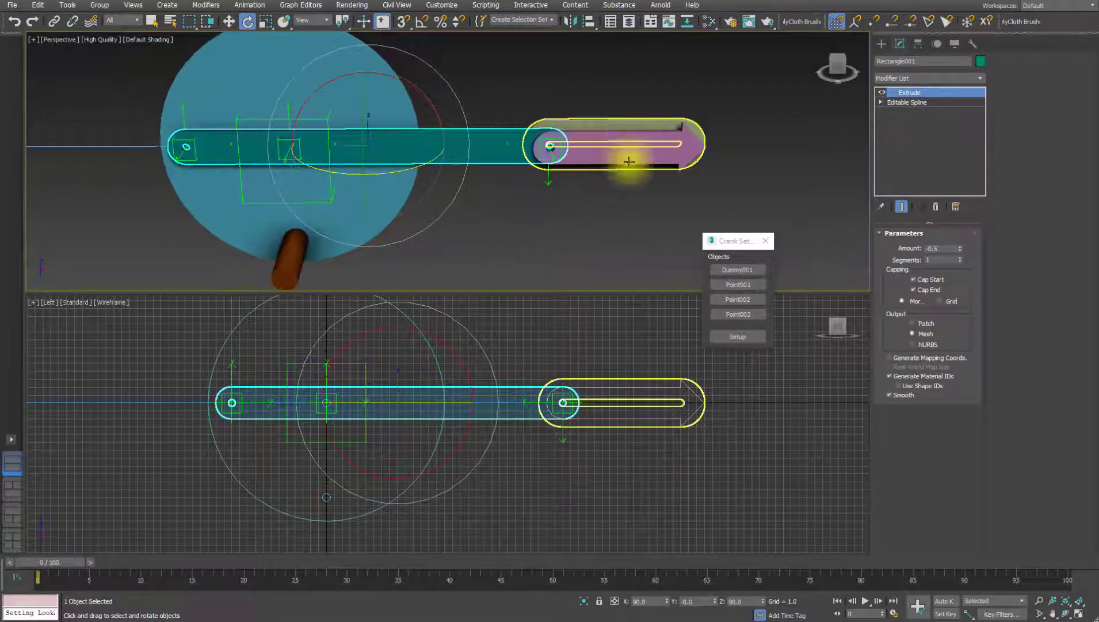
{"action": "middle_click_drag", "start_coordinate": [659, 183], "coordinate": [489, 244], "text": "alt"}
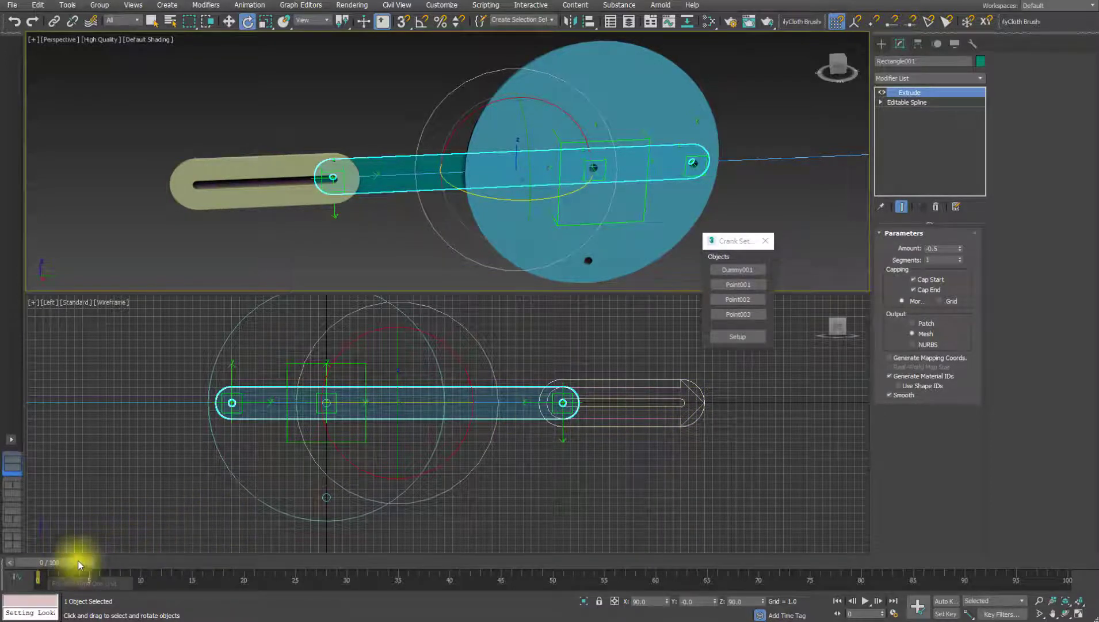
{"action": "right_click", "coordinate": [326, 377]}
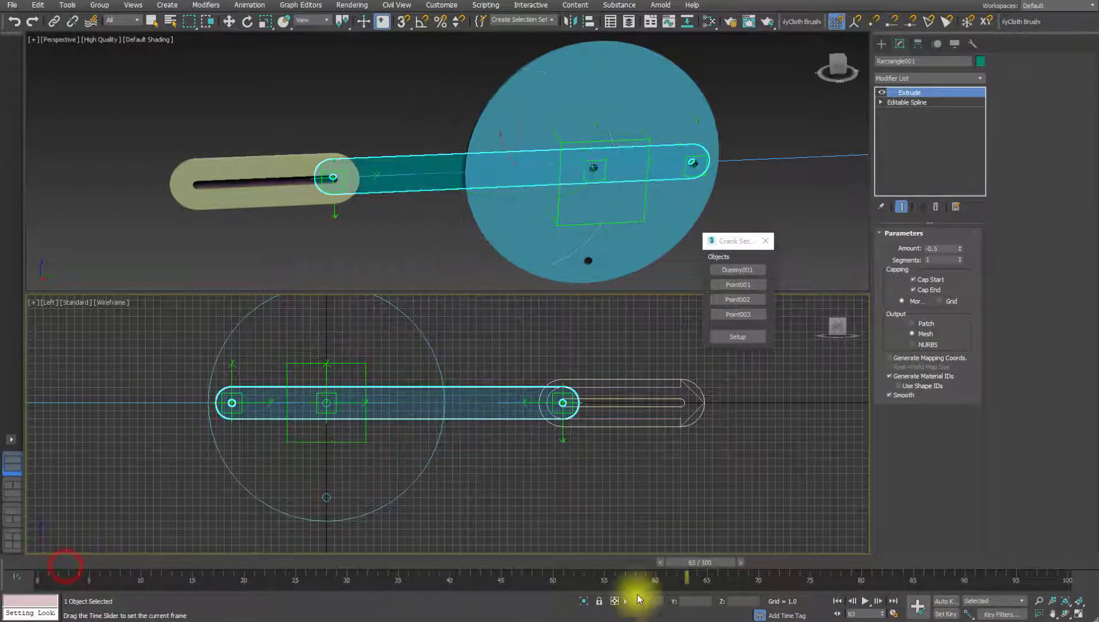
{"action": "scroll", "coordinate": [284, 396], "scroll_direction": "up", "scroll_amount": 2}
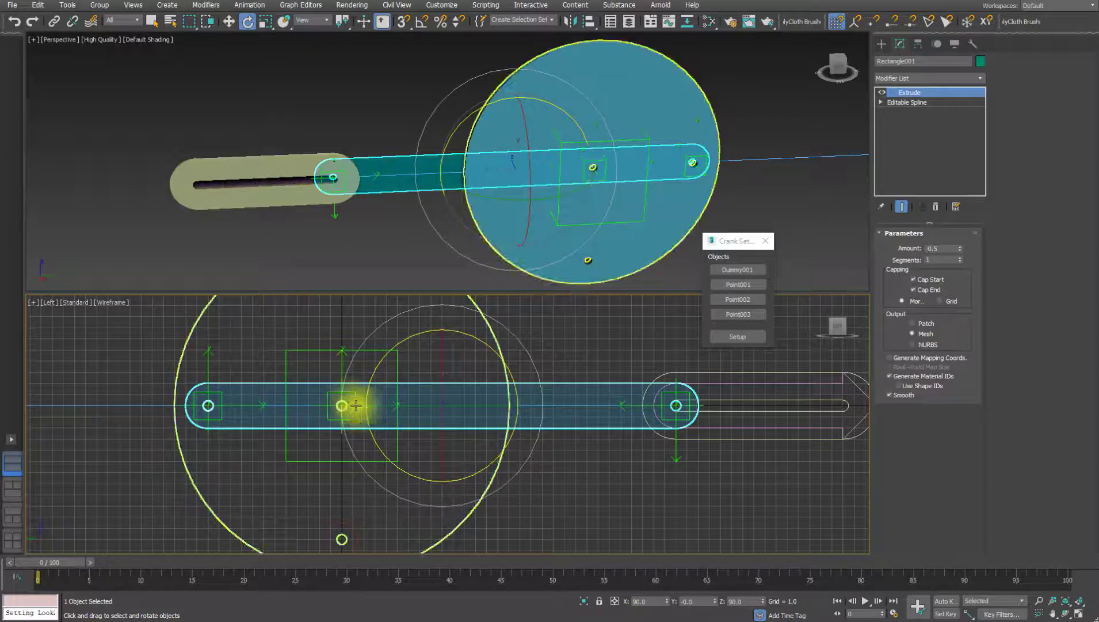
{"action": "scroll", "coordinate": [349, 398], "scroll_direction": "up", "scroll_amount": 4}
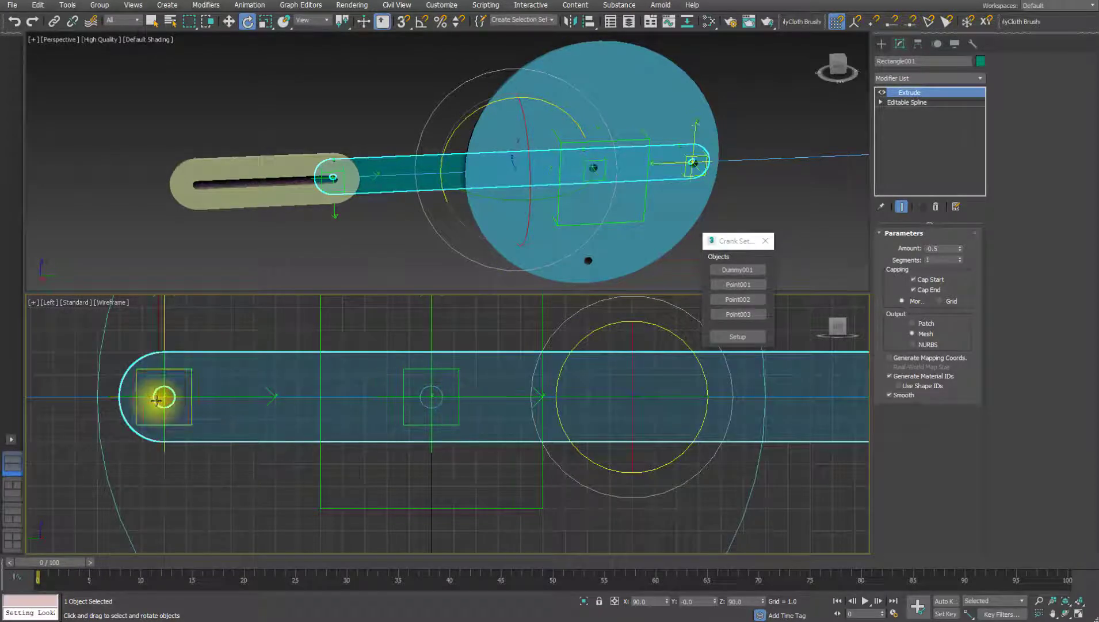
{"action": "left_click", "coordinate": [163, 398]}
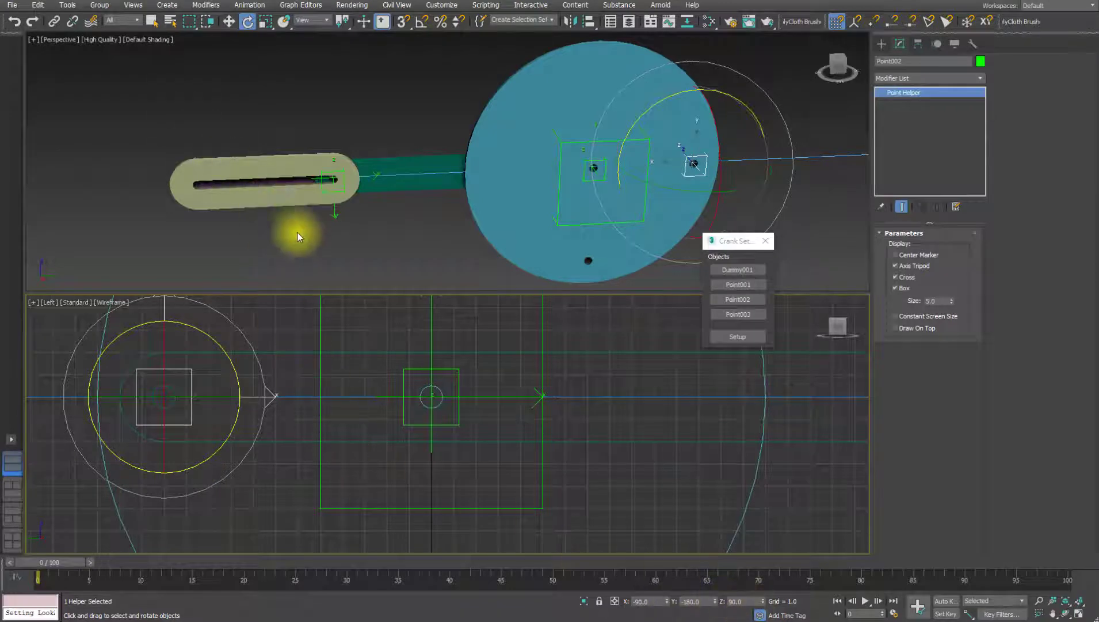
{"action": "key", "text": "w"}
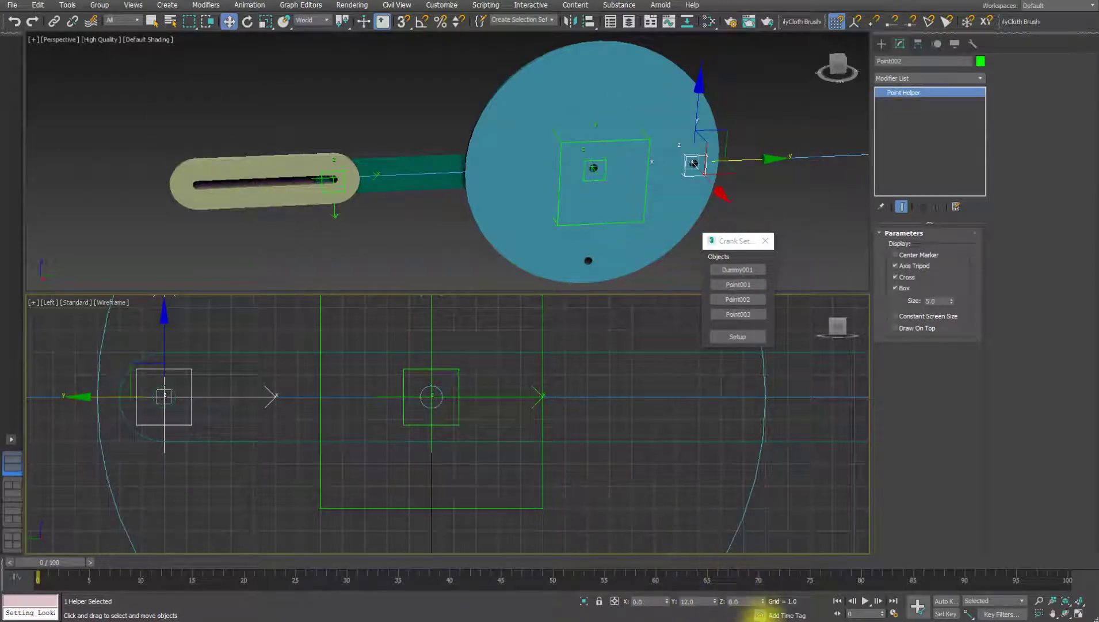
Create a Tape helper about 24 units long below the slotted guide, starting under the piston pin and snapping to grid points
{"action": "scroll", "coordinate": [199, 396], "scroll_direction": "down", "scroll_amount": 5}
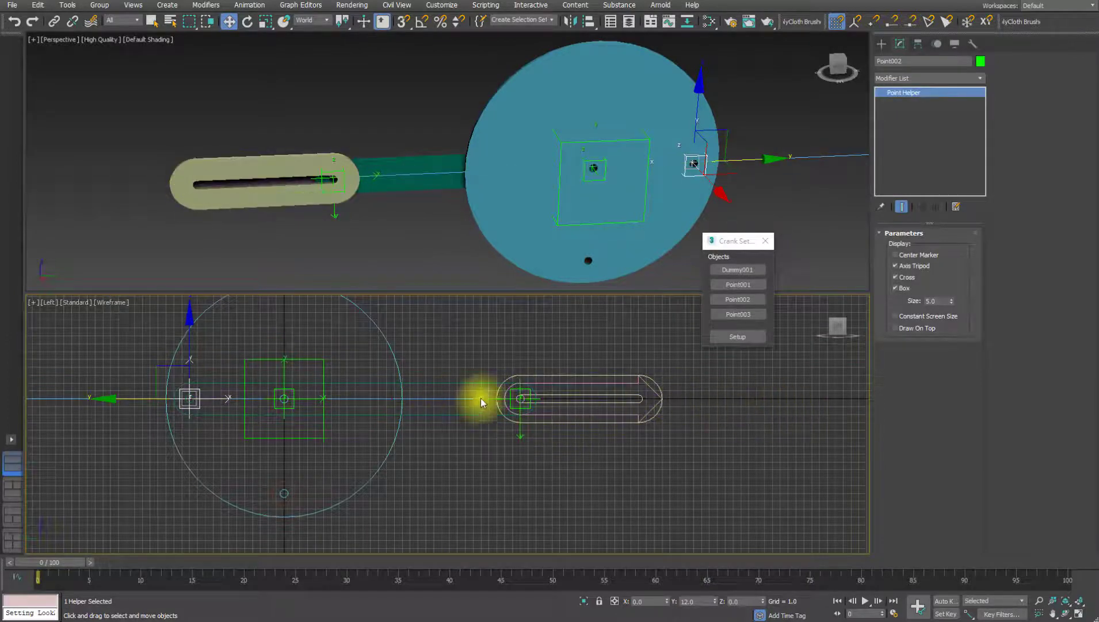
{"action": "left_click", "coordinate": [654, 383]}
{"action": "scroll", "coordinate": [639, 378], "scroll_direction": "up", "scroll_amount": 4}
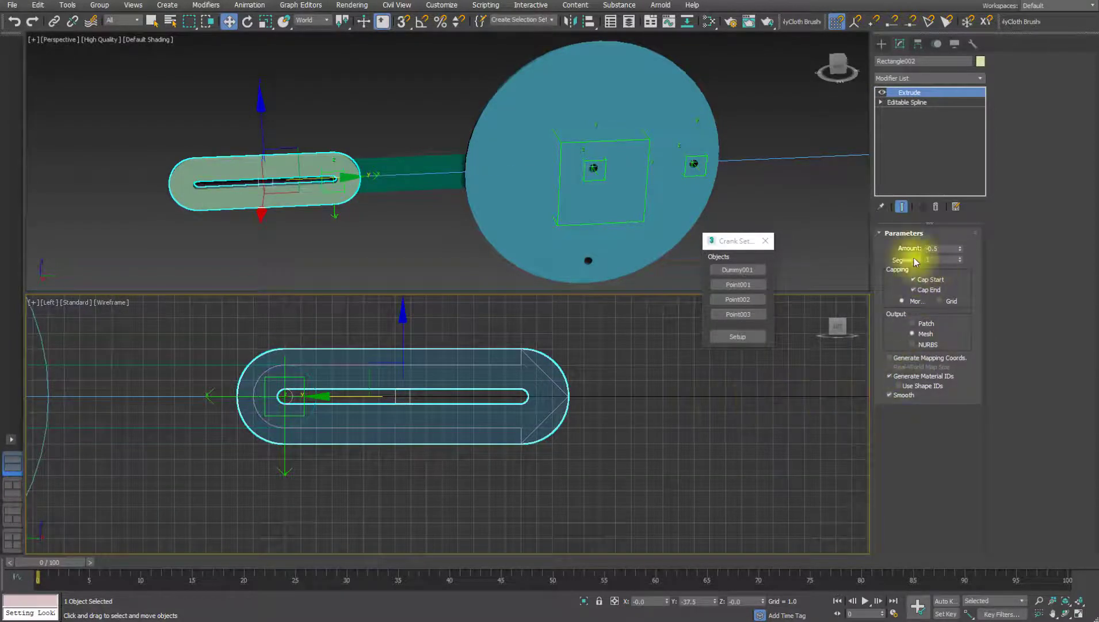
{"action": "left_click", "coordinate": [879, 44]}
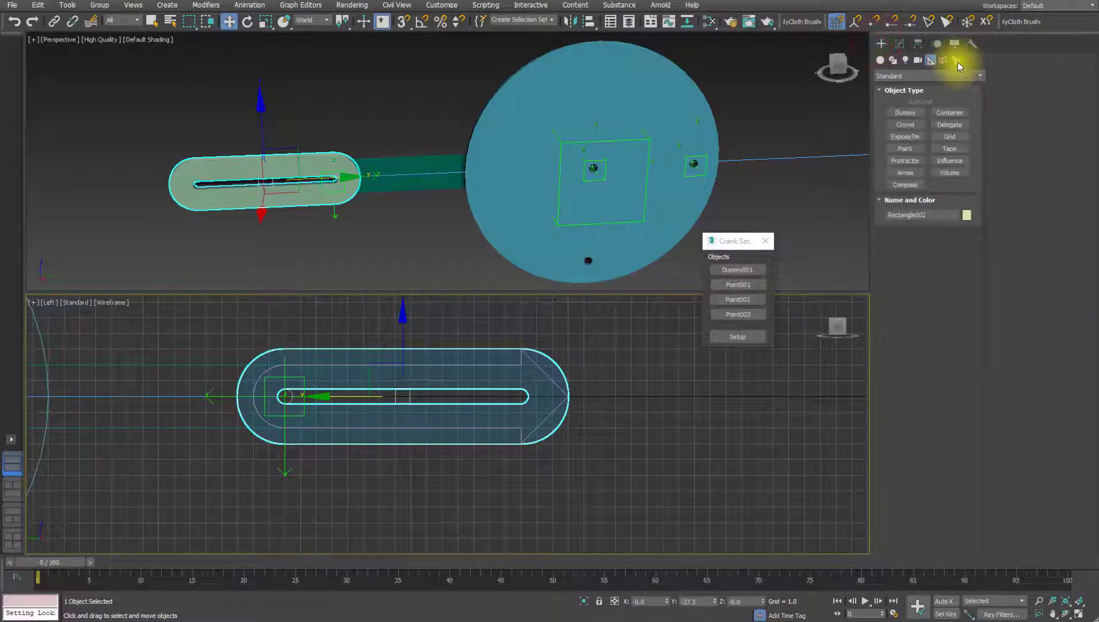
{"action": "left_click", "coordinate": [950, 148]}
{"action": "scroll", "coordinate": [448, 393], "scroll_direction": "down", "scroll_amount": 3}
{"action": "scroll", "coordinate": [346, 415], "scroll_direction": "up", "scroll_amount": 2}
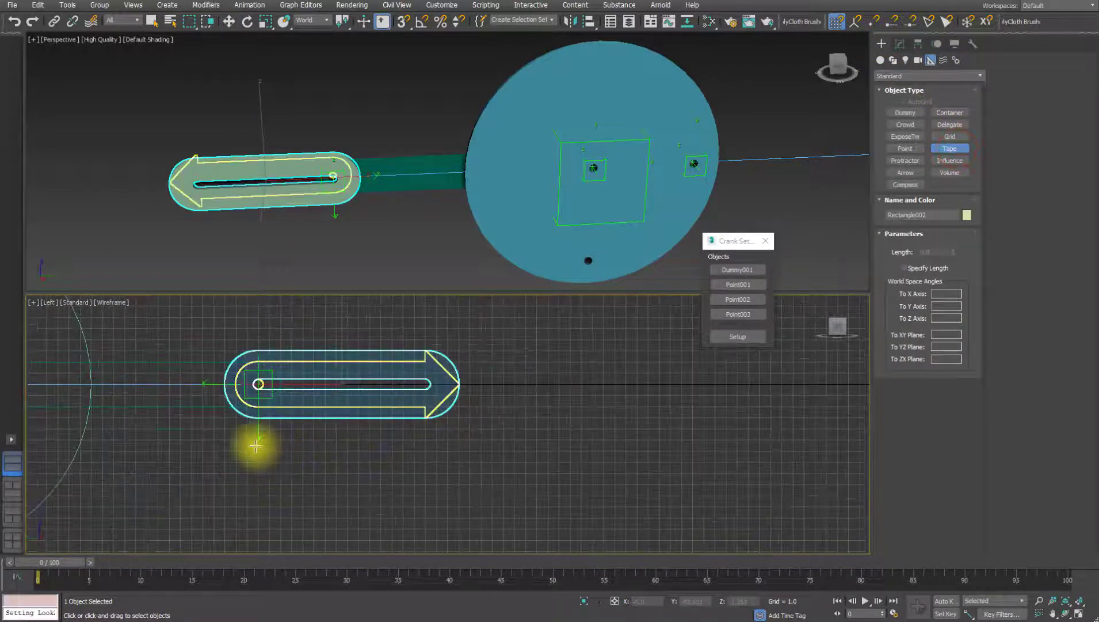
{"action": "key", "text": "s"}
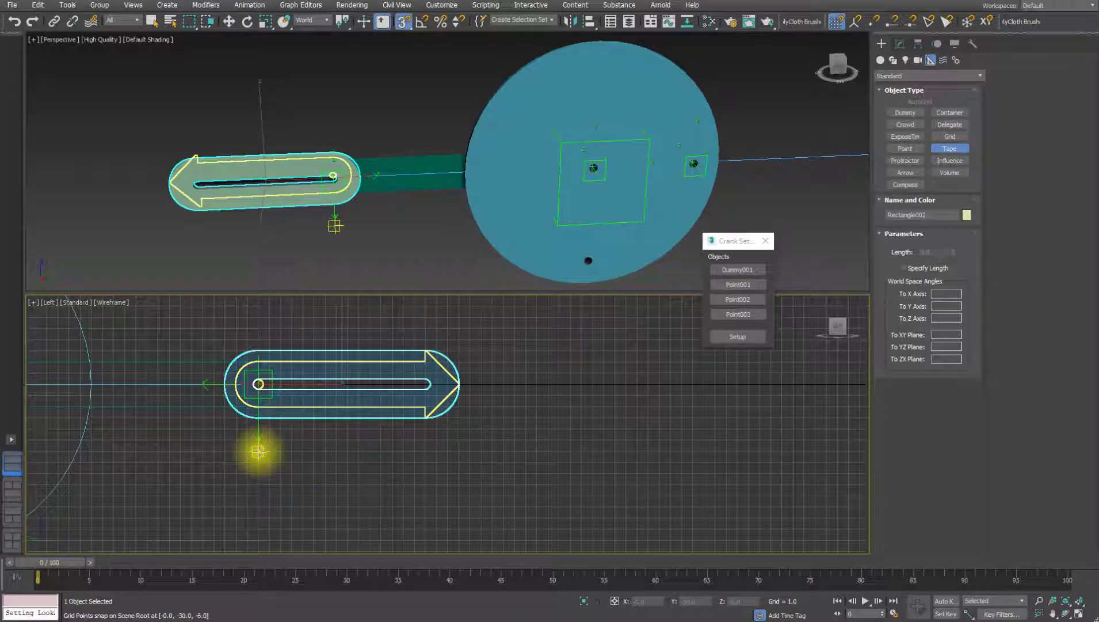
{"action": "left_click", "coordinate": [258, 452]}
{"action": "left_click_drag", "start_coordinate": [262, 453], "coordinate": [523, 451]}
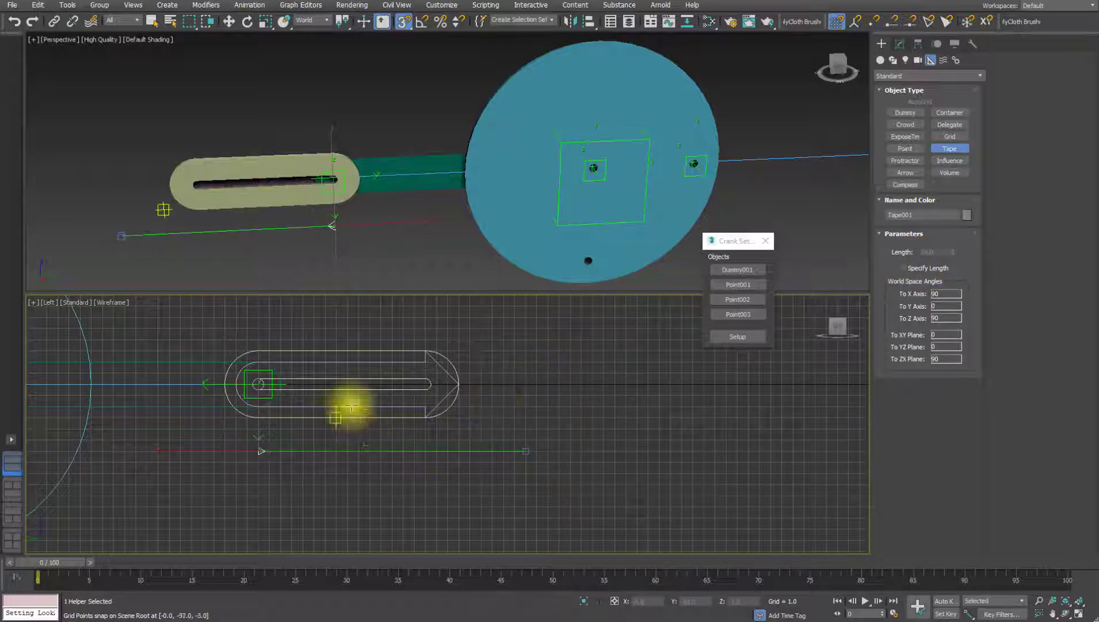
{"action": "right_click", "coordinate": [446, 361]}
Turn off the slotted guide's Extrude modifier and expand its Editable Spline sub-object levels
{"action": "left_click", "coordinate": [447, 362]}
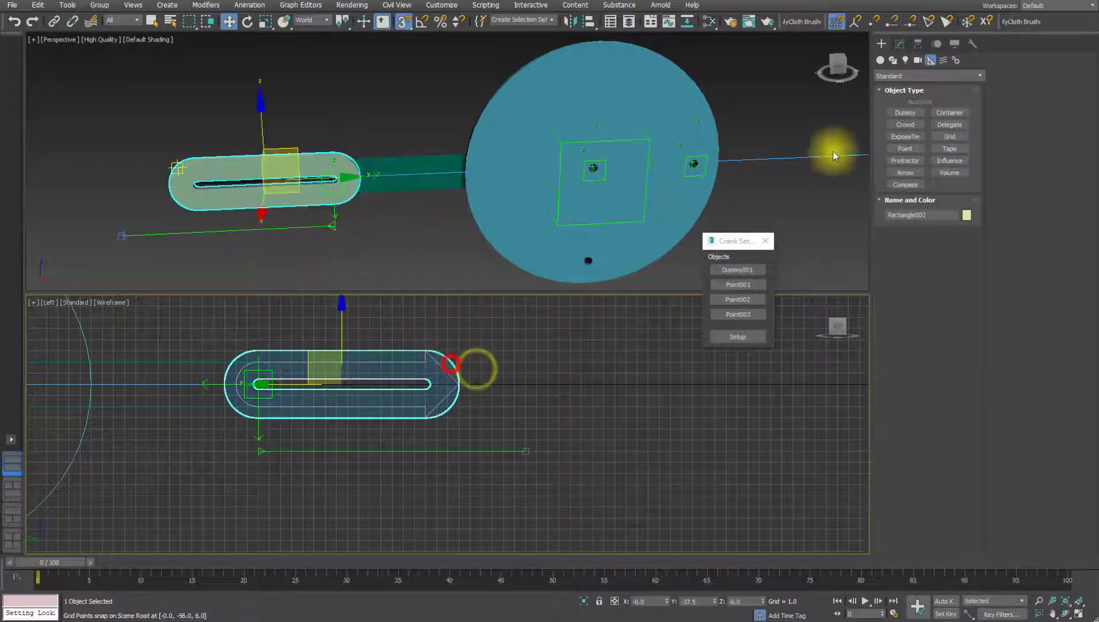
{"action": "left_click", "coordinate": [899, 45]}
{"action": "left_click", "coordinate": [884, 93]}
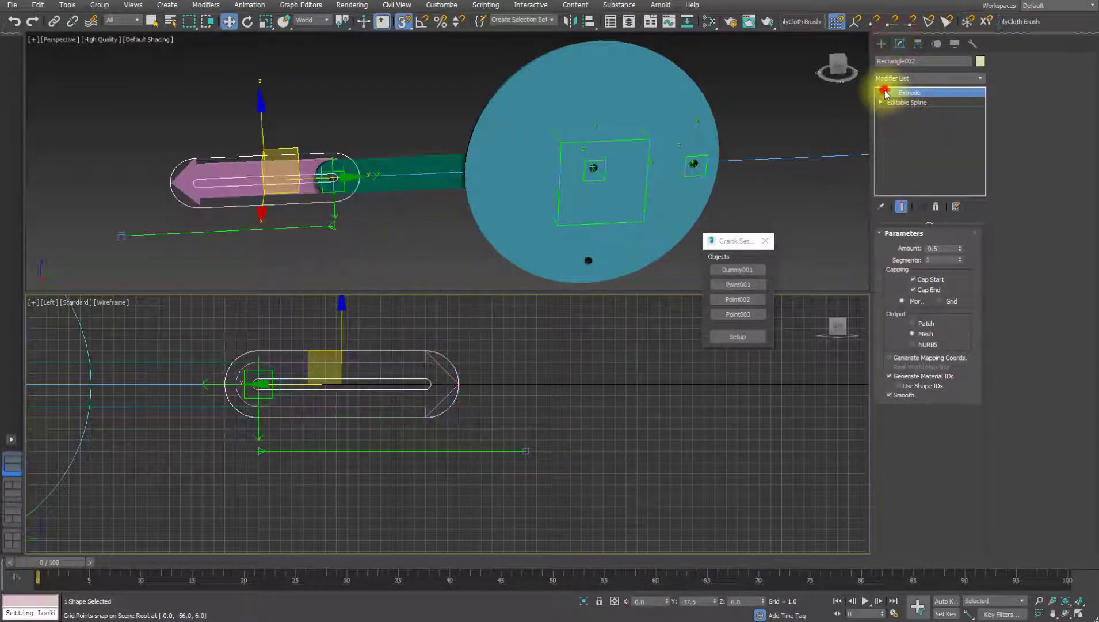
{"action": "left_click", "coordinate": [885, 91]}
{"action": "left_click", "coordinate": [884, 91]}
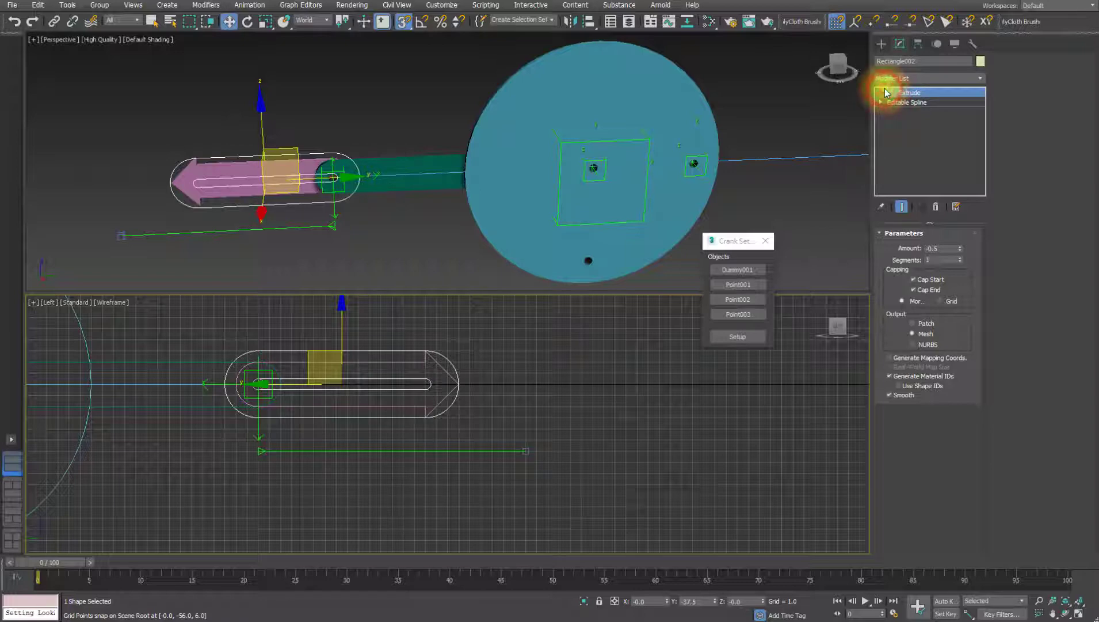
{"action": "left_click", "coordinate": [885, 92]}
{"action": "left_click", "coordinate": [885, 92]}
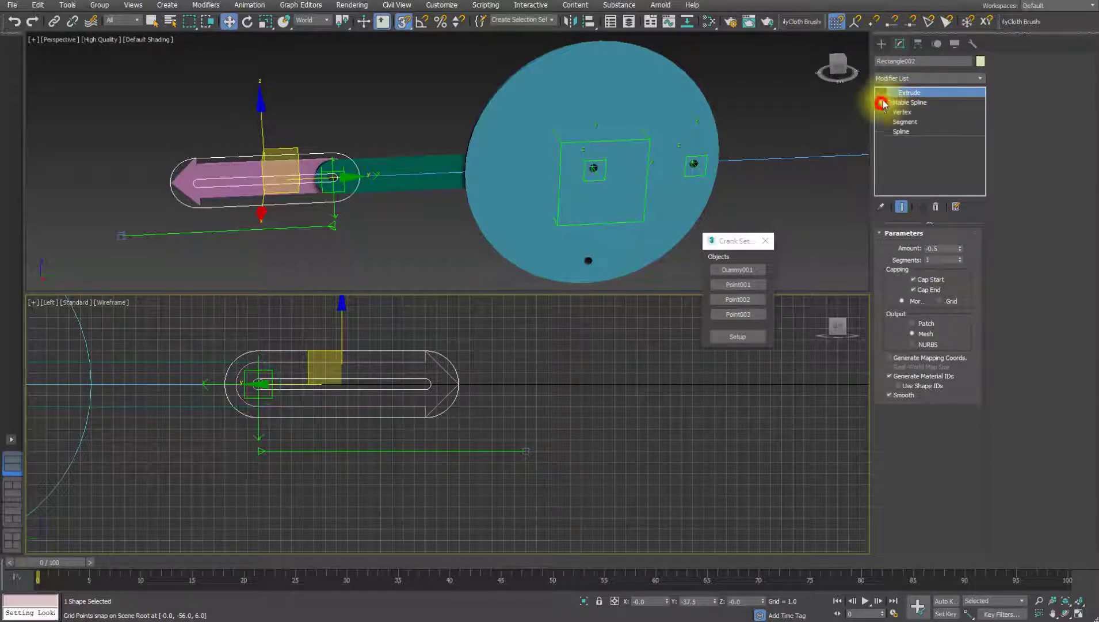
Lengthen the slotted guide by moving the vertices at its far end to line up with the end of the tape
{"action": "left_click", "coordinate": [902, 111]}
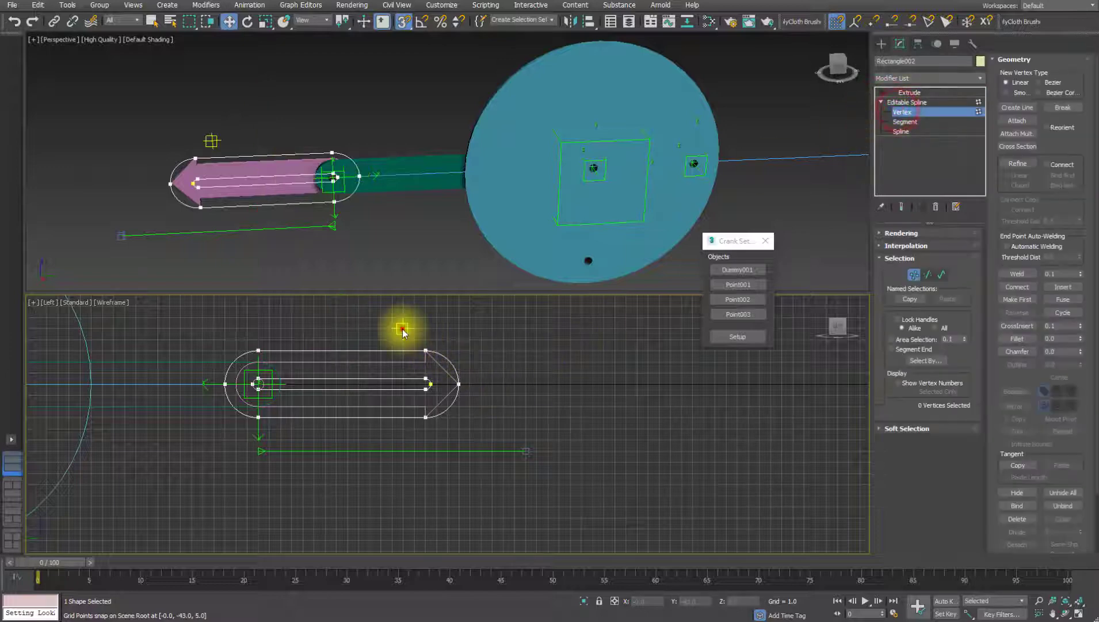
{"action": "left_click_drag", "start_coordinate": [401, 328], "coordinate": [490, 441]}
{"action": "scroll", "coordinate": [494, 438], "scroll_direction": "up", "scroll_amount": 5}
{"action": "left_click_drag", "start_coordinate": [426, 339], "coordinate": [565, 402]}
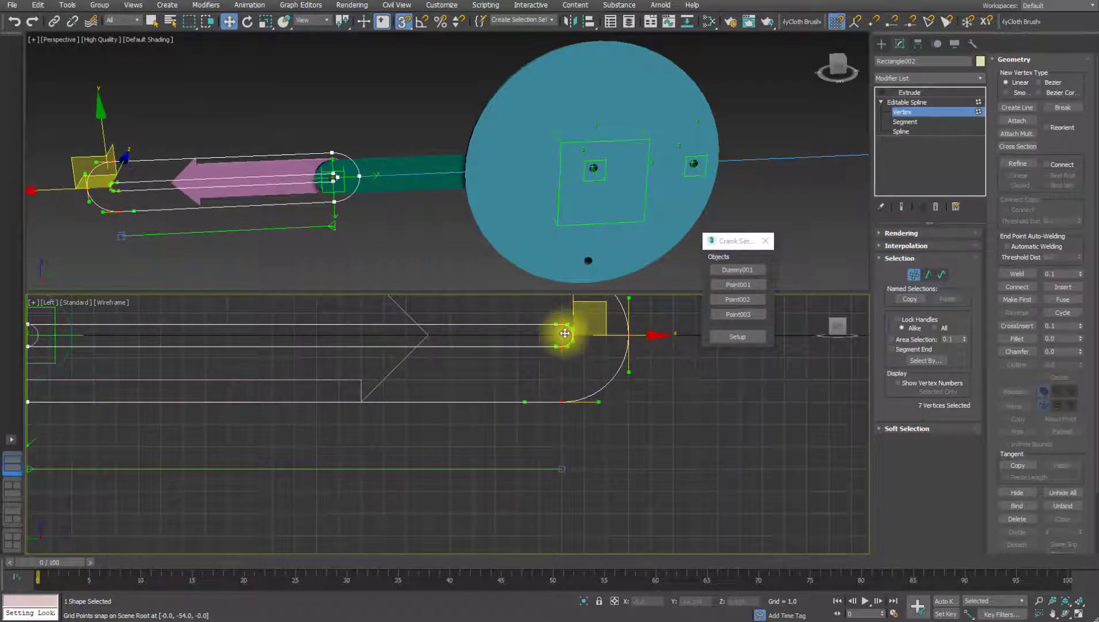
{"action": "mouse_move", "coordinate": [565, 333]}
{"action": "left_mouse_down"}
{"action": "mouse_move", "coordinate": [552, 445]}
{"action": "mouse_move", "coordinate": [559, 324]}
{"action": "left_mouse_up"}
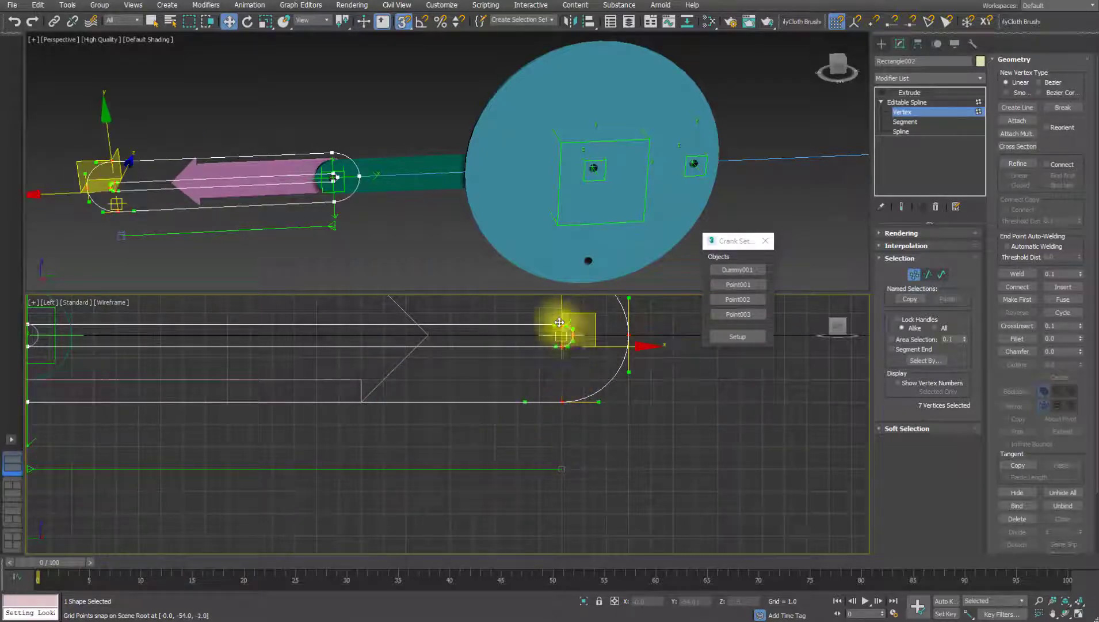
Leave vertex editing and turn the lengthened slotted guide's Extrude modifier back on
{"action": "left_click", "coordinate": [920, 93]}
{"action": "scroll", "coordinate": [418, 381], "scroll_direction": "down", "scroll_amount": 3}
{"action": "middle_click_drag", "start_coordinate": [417, 381], "coordinate": [466, 393]}
{"action": "left_click", "coordinate": [510, 391]}
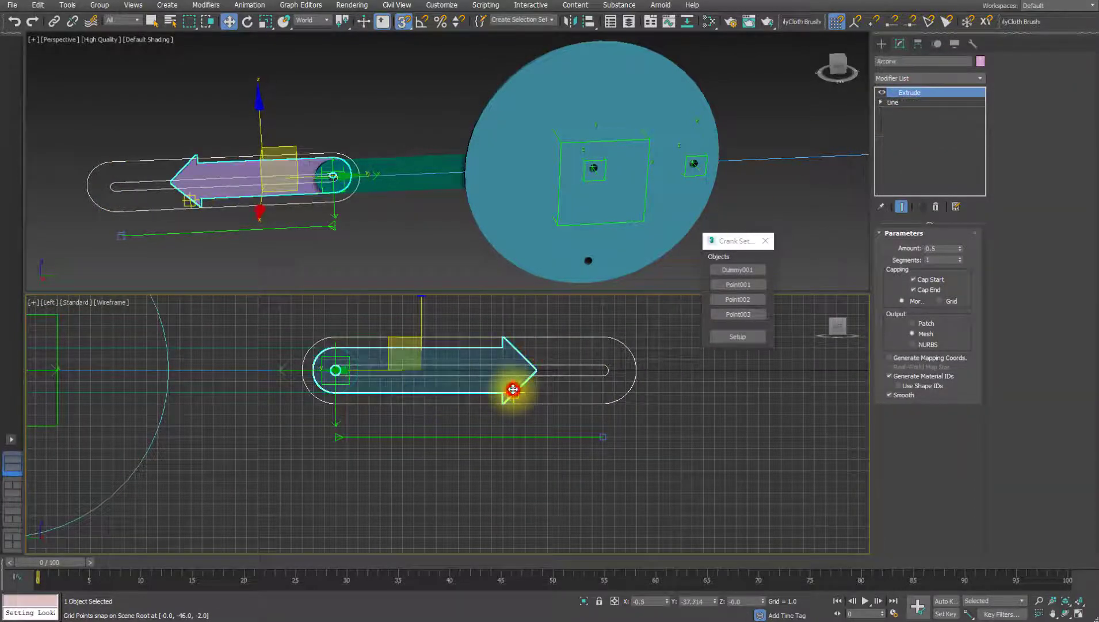
{"action": "left_click", "coordinate": [604, 402]}
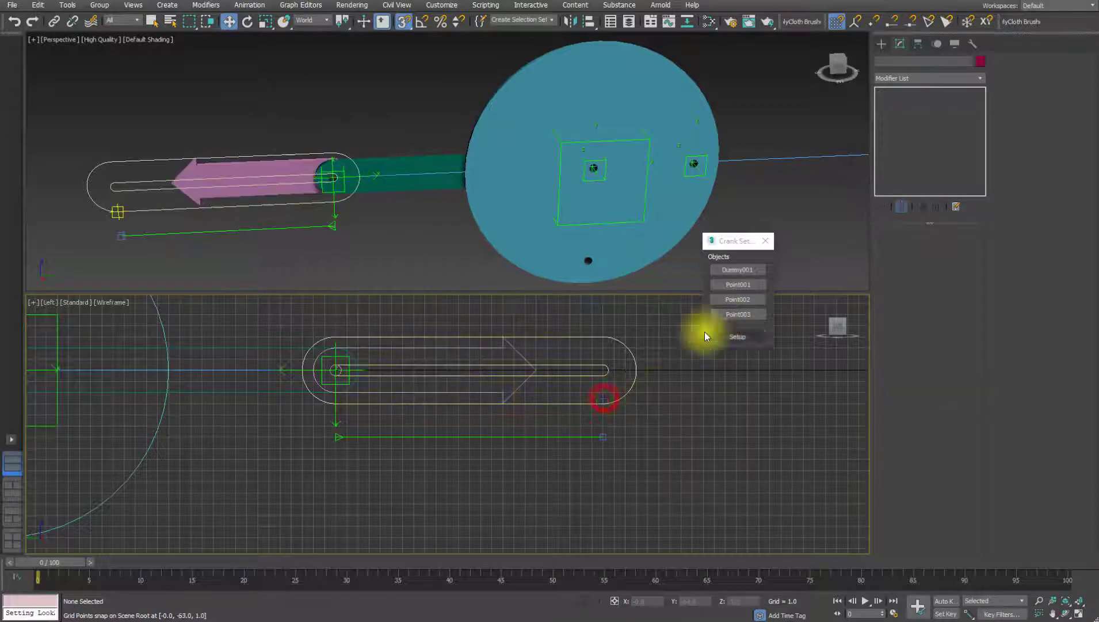
{"action": "left_click", "coordinate": [633, 357]}
{"action": "left_click", "coordinate": [882, 91]}
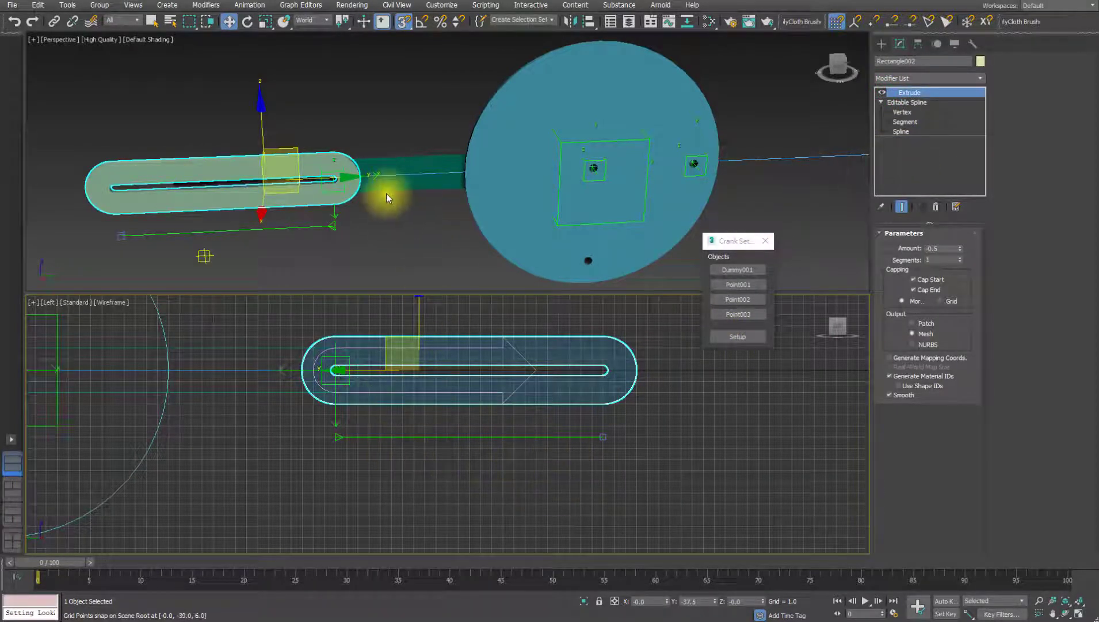
Move the pink arrow 4 units along the slotted guide, away from the disk
{"action": "middle_click_drag", "start_coordinate": [368, 258], "coordinate": [406, 237], "text": "alt"}
{"action": "scroll", "coordinate": [405, 236], "scroll_direction": "up", "scroll_amount": 5}
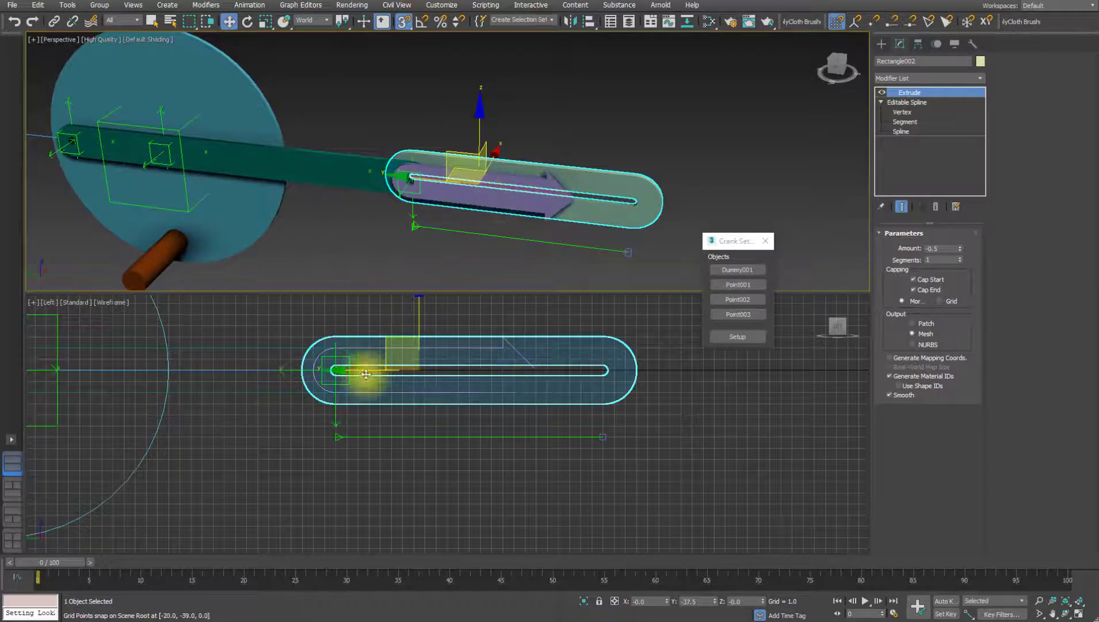
{"action": "left_click", "coordinate": [519, 386]}
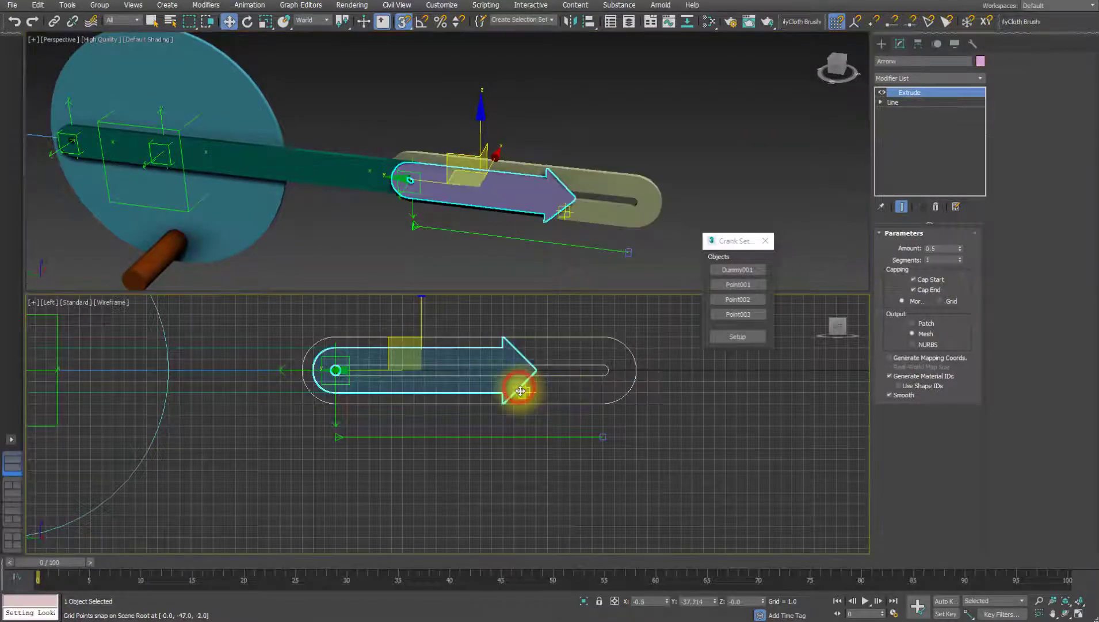
{"action": "left_click", "coordinate": [520, 390]}
{"action": "left_click", "coordinate": [516, 397]}
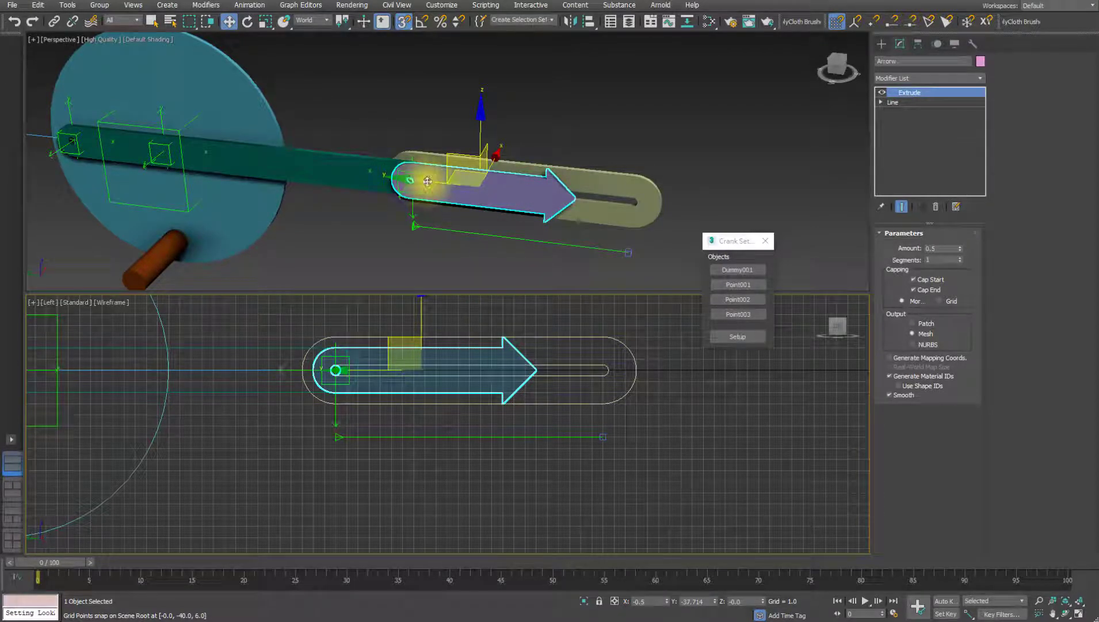
{"action": "scroll", "coordinate": [381, 363], "scroll_direction": "up", "scroll_amount": 4}
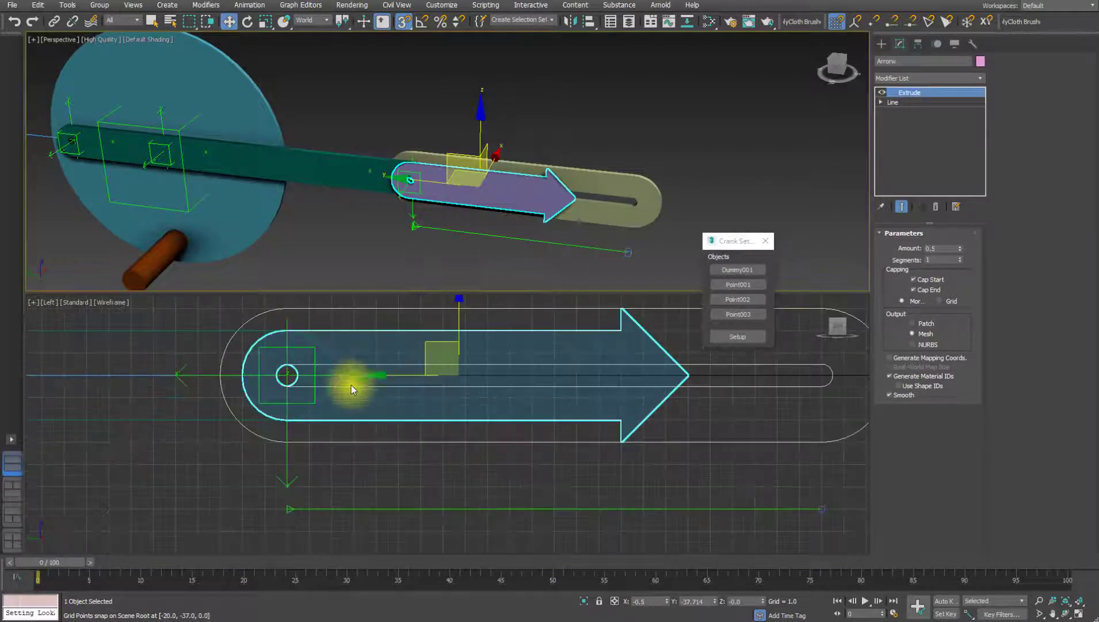
{"action": "left_click", "coordinate": [356, 419]}
{"action": "left_click_drag", "start_coordinate": [354, 419], "coordinate": [443, 424]}
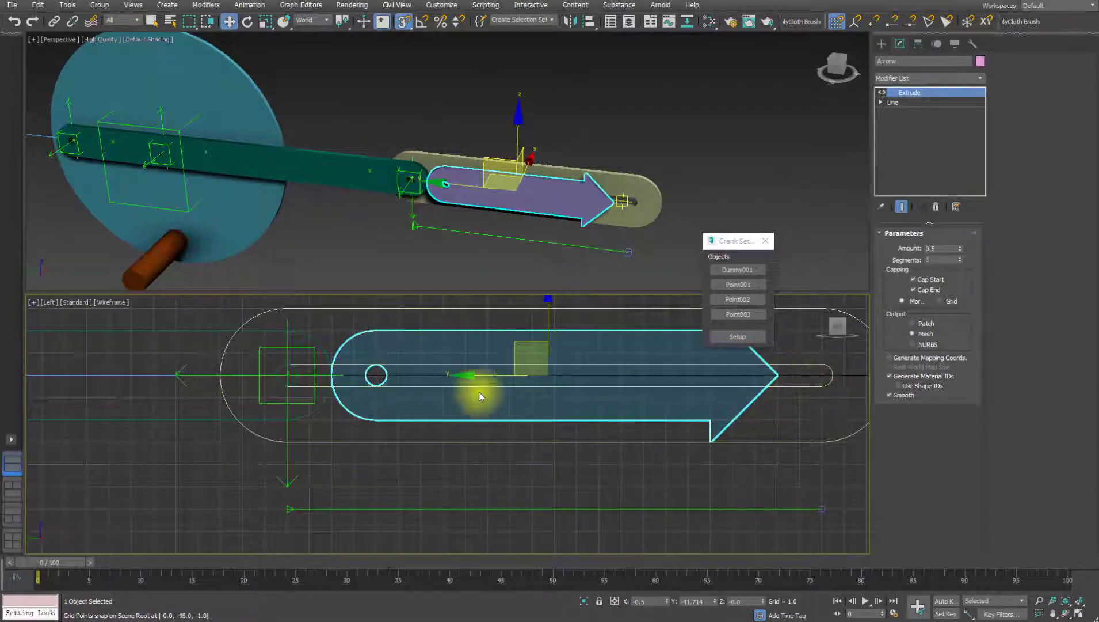
Lengthen the slotted guide further by moving its far-end vertices away from the disk, and return to its Extrude modifier
{"action": "middle_click_drag", "start_coordinate": [479, 388], "coordinate": [312, 385]}
{"action": "scroll", "coordinate": [311, 385], "scroll_direction": "down", "scroll_amount": 2}
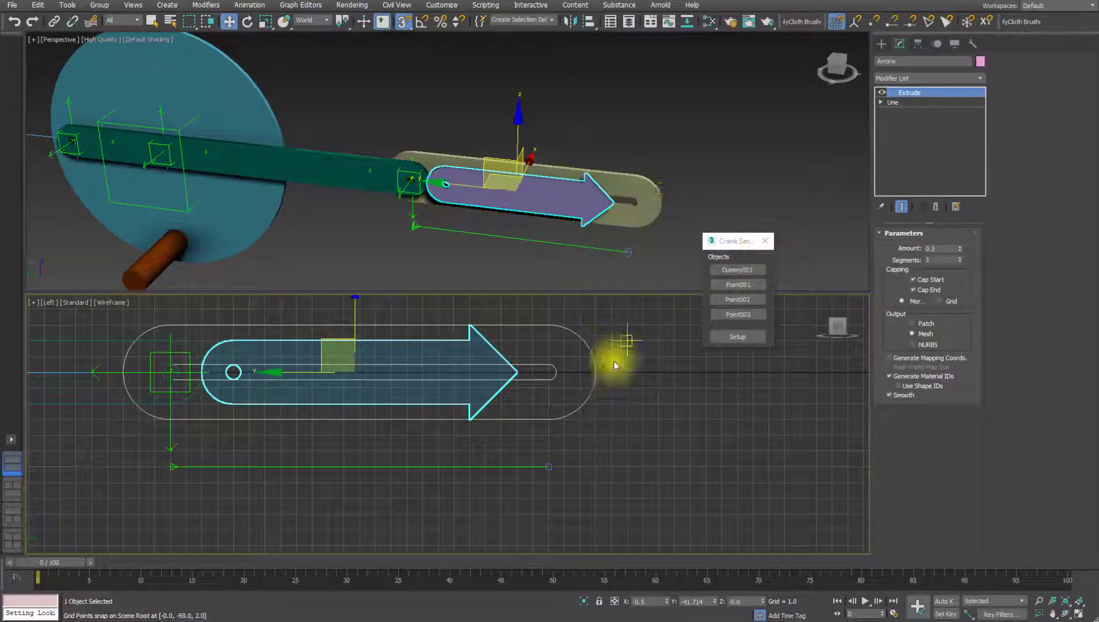
{"action": "left_click", "coordinate": [593, 355]}
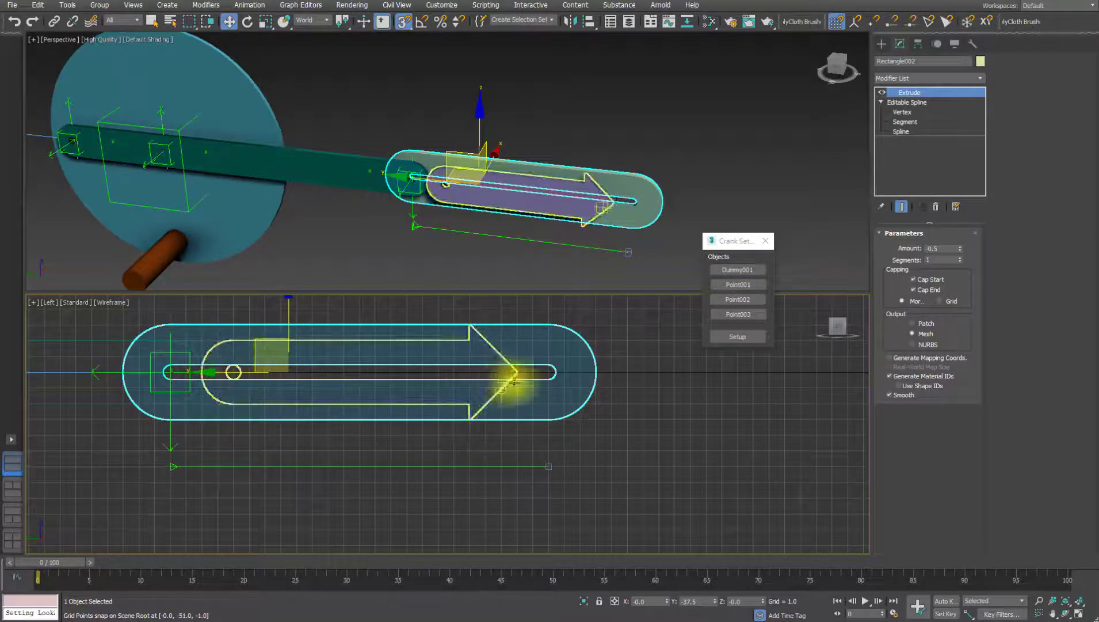
{"action": "left_click", "coordinate": [911, 114]}
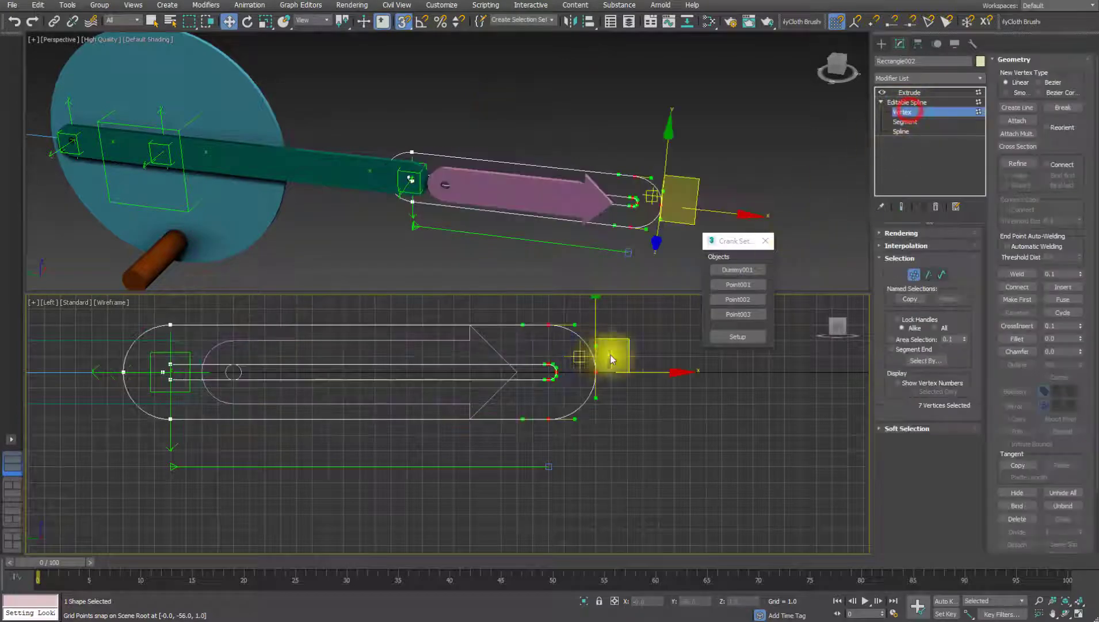
{"action": "middle_click_drag", "start_coordinate": [613, 356], "coordinate": [515, 393]}
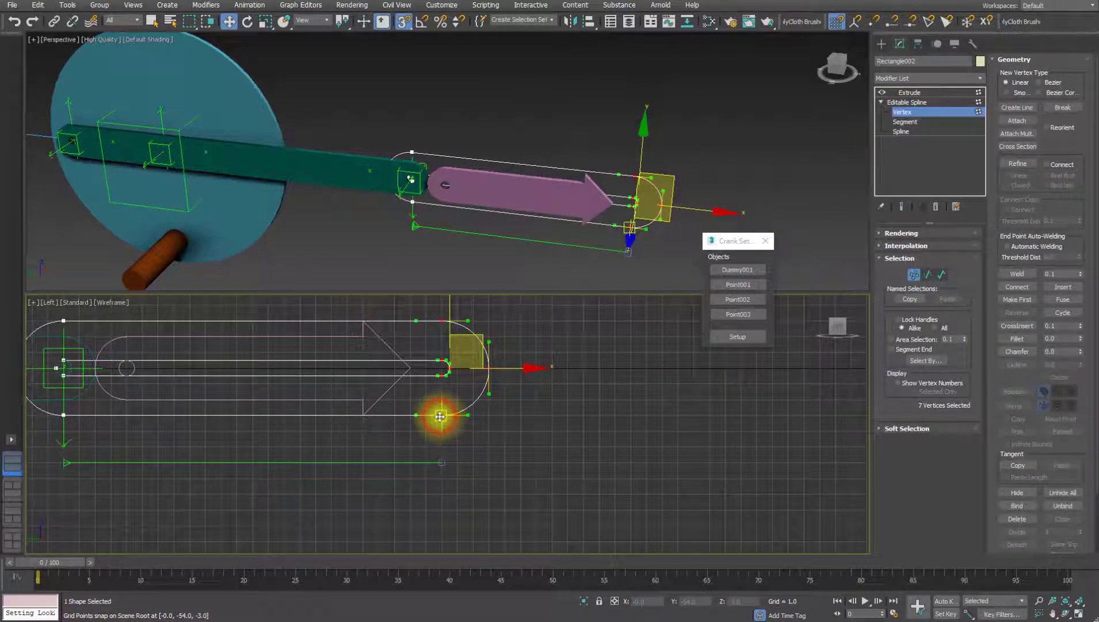
{"action": "left_click_drag", "start_coordinate": [440, 416], "coordinate": [498, 412]}
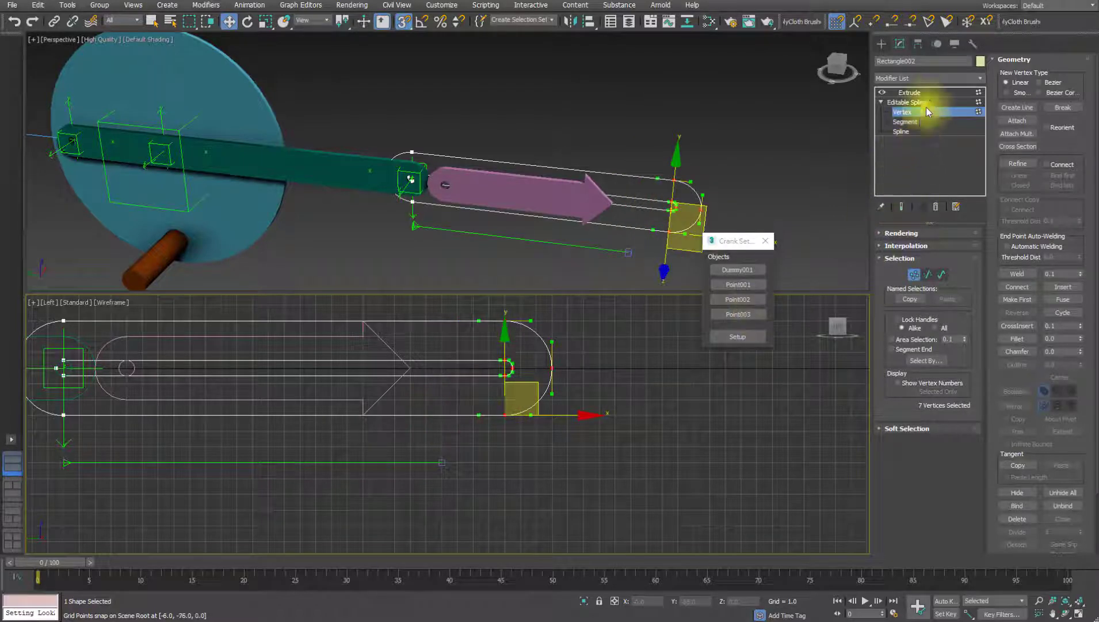
{"action": "left_click", "coordinate": [938, 92]}
Examine the whole mechanism with the lengthened slotted guide in the Left and Perspective views
{"action": "scroll", "coordinate": [660, 375], "scroll_direction": "down", "scroll_amount": 3}
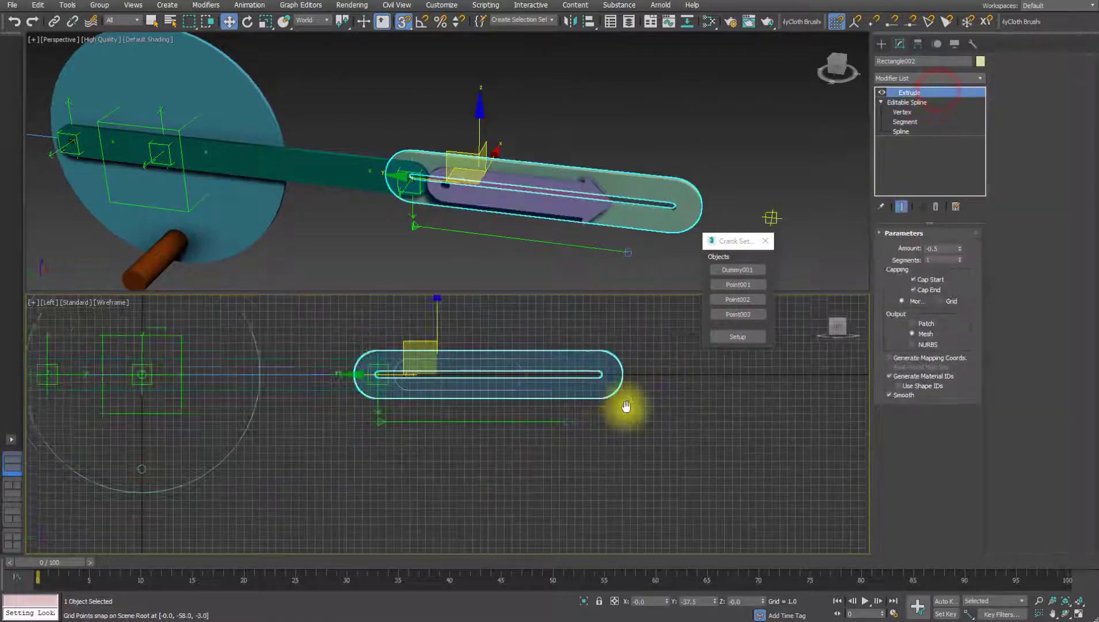
{"action": "middle_click_drag", "start_coordinate": [626, 406], "coordinate": [640, 450]}
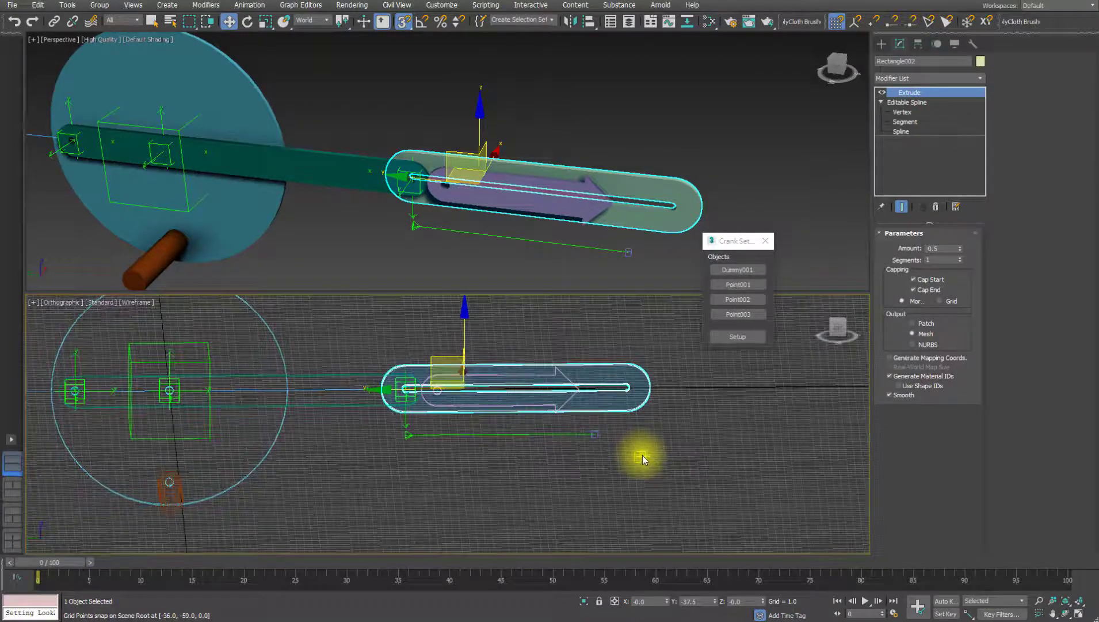
{"action": "key", "text": "l"}
{"action": "middle_click_drag", "start_coordinate": [459, 386], "coordinate": [523, 406]}
{"action": "scroll", "coordinate": [523, 406], "scroll_direction": "down", "scroll_amount": 3}
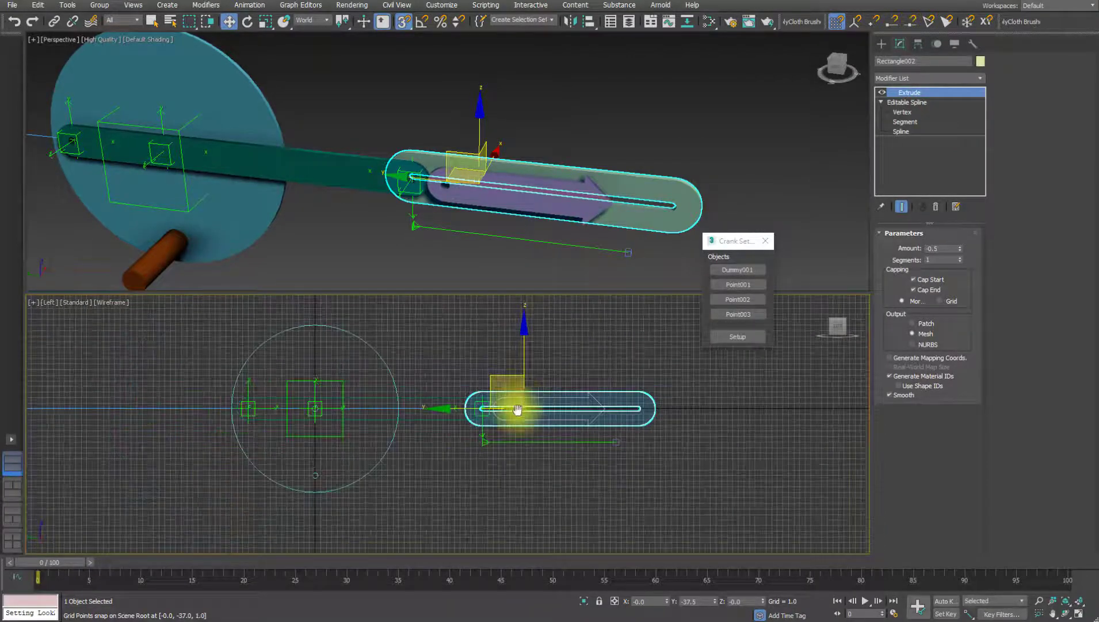
{"action": "scroll", "coordinate": [518, 407], "scroll_direction": "up", "scroll_amount": 3}
{"action": "middle_click_drag", "start_coordinate": [456, 270], "coordinate": [567, 188]}
{"action": "scroll", "coordinate": [485, 243], "scroll_direction": "up", "scroll_amount": 2}
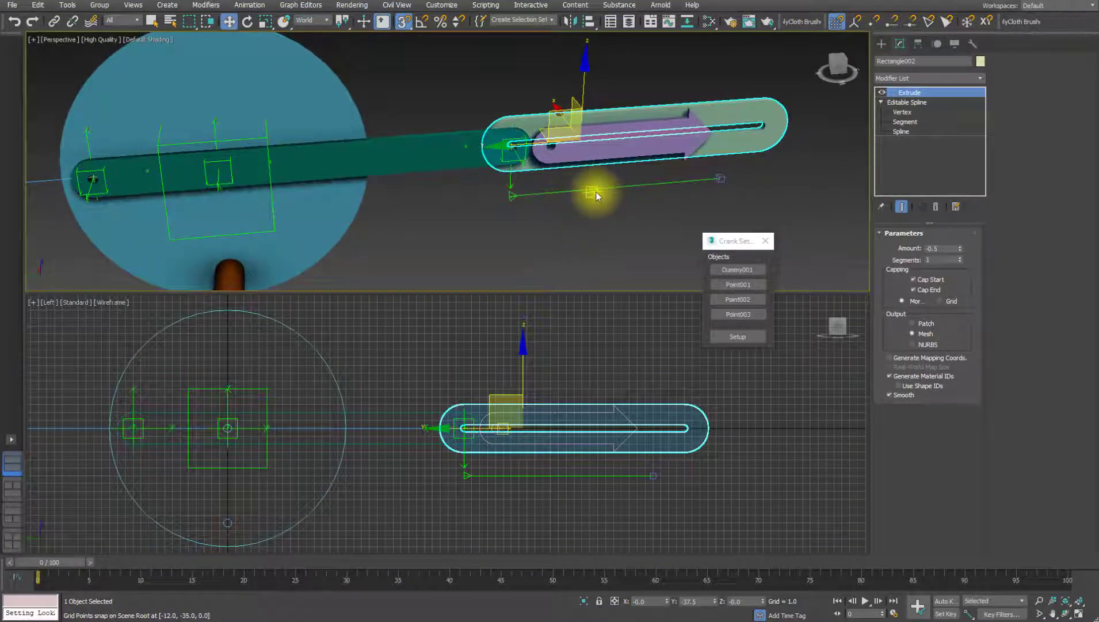
Select the point helper at the disk's centre and shorten the animation range to 30 frames
{"action": "left_click", "coordinate": [238, 419]}
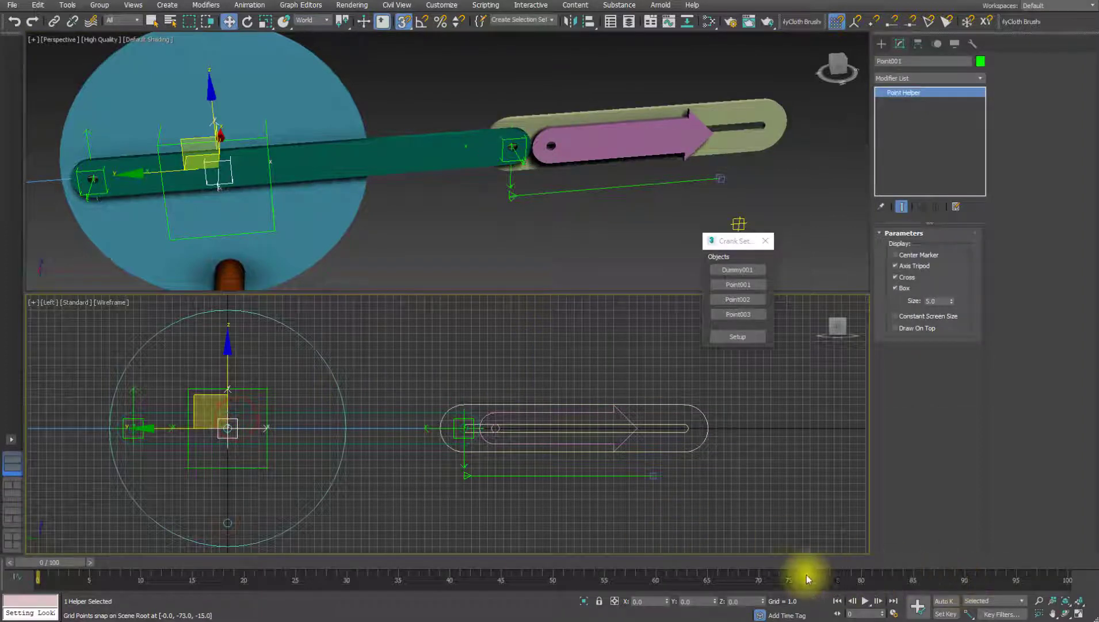
{"action": "right_click_drag", "start_coordinate": [808, 579], "coordinate": [1042, 580], "text": "ctrl+alt"}
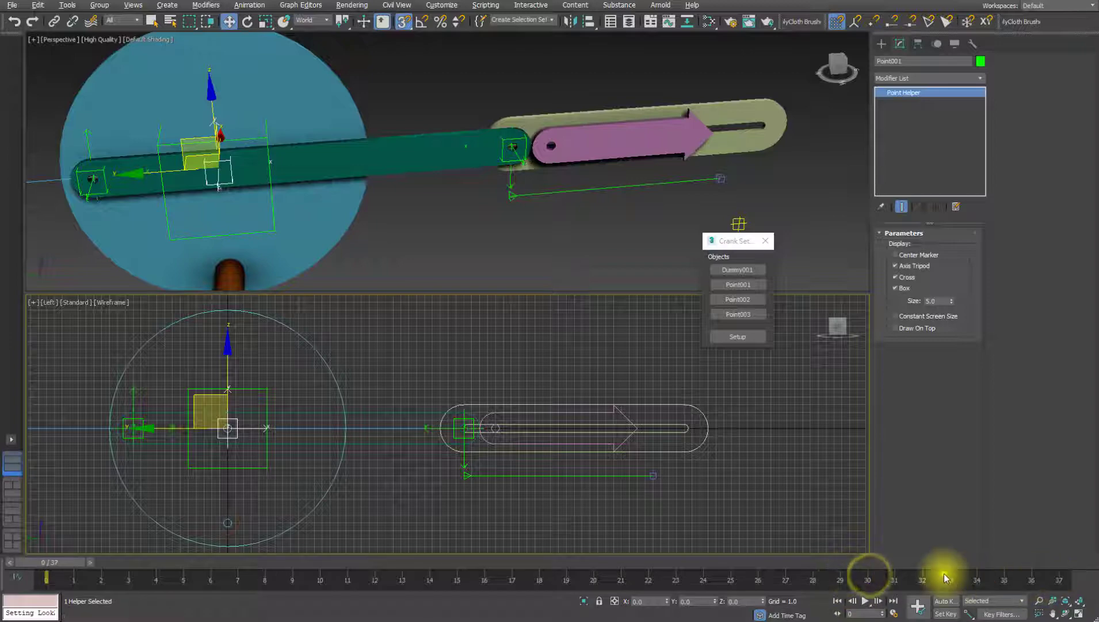
{"action": "right_click_drag", "start_coordinate": [946, 579], "coordinate": [1028, 582], "text": "ctrl+alt"}
{"action": "right_click_drag", "start_coordinate": [960, 578], "coordinate": [1076, 580], "text": "ctrl+alt"}
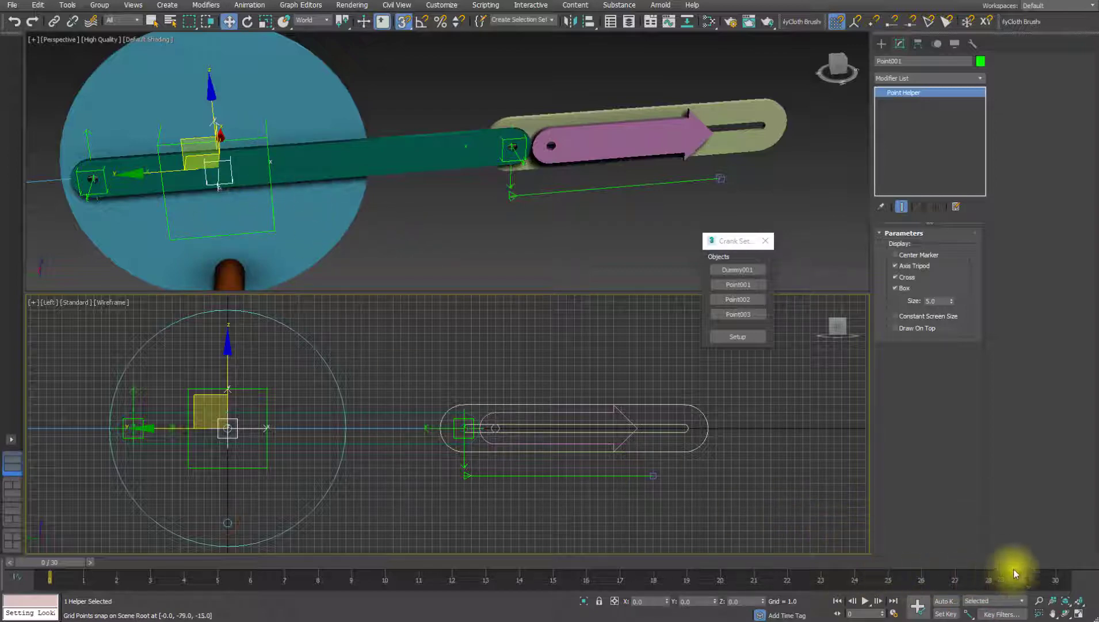
With Auto Key on at frame 30, rotate the disk's centre helper one full turn using angle snap instead of grid snap
{"action": "left_click", "coordinate": [1043, 562]}
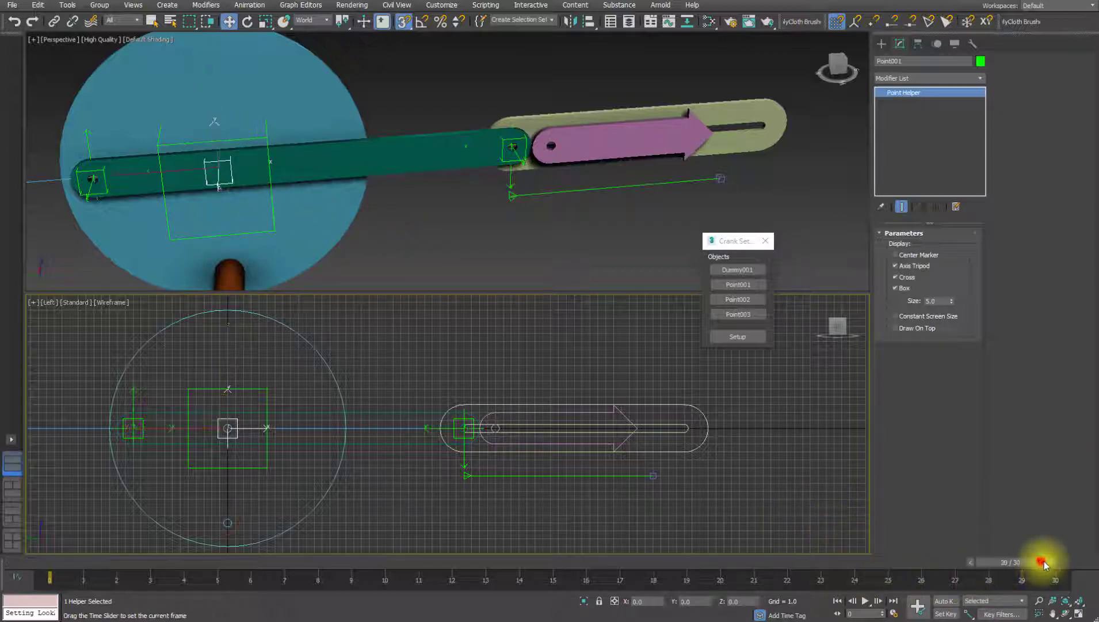
{"action": "left_click", "coordinate": [946, 601]}
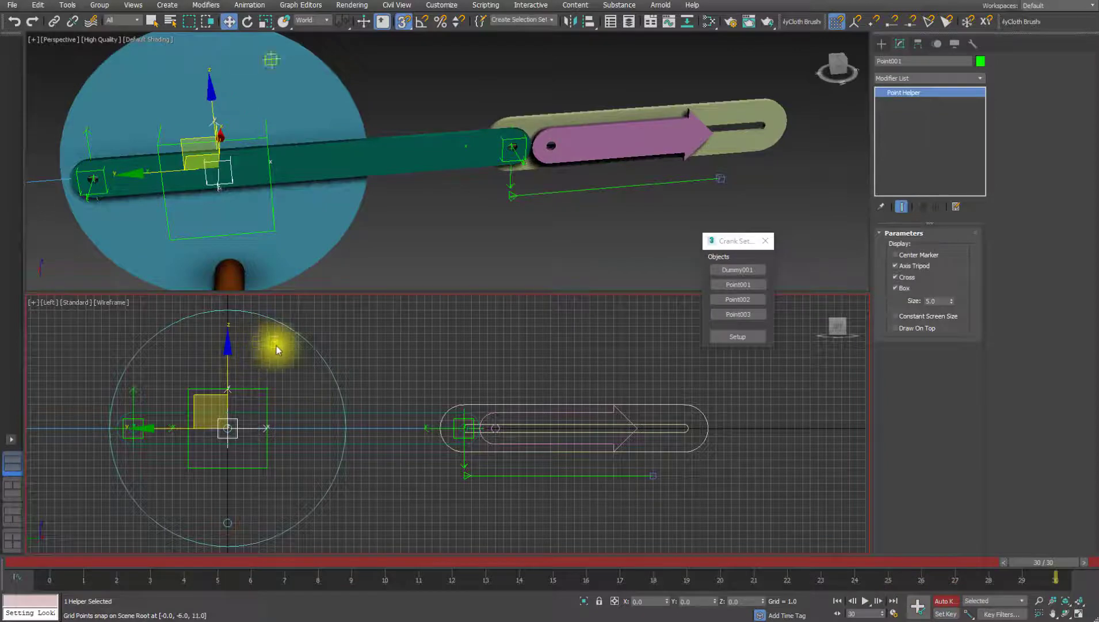
{"action": "key", "text": "s"}
{"action": "key", "text": "a"}
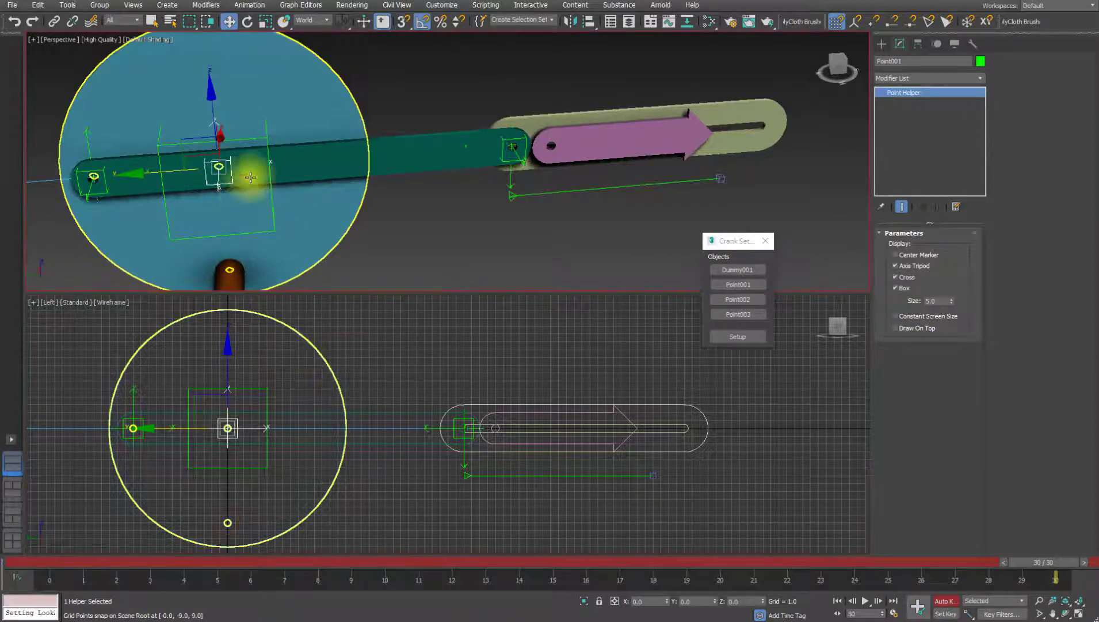
{"action": "left_click", "coordinate": [223, 157]}
{"action": "key", "text": "e"}
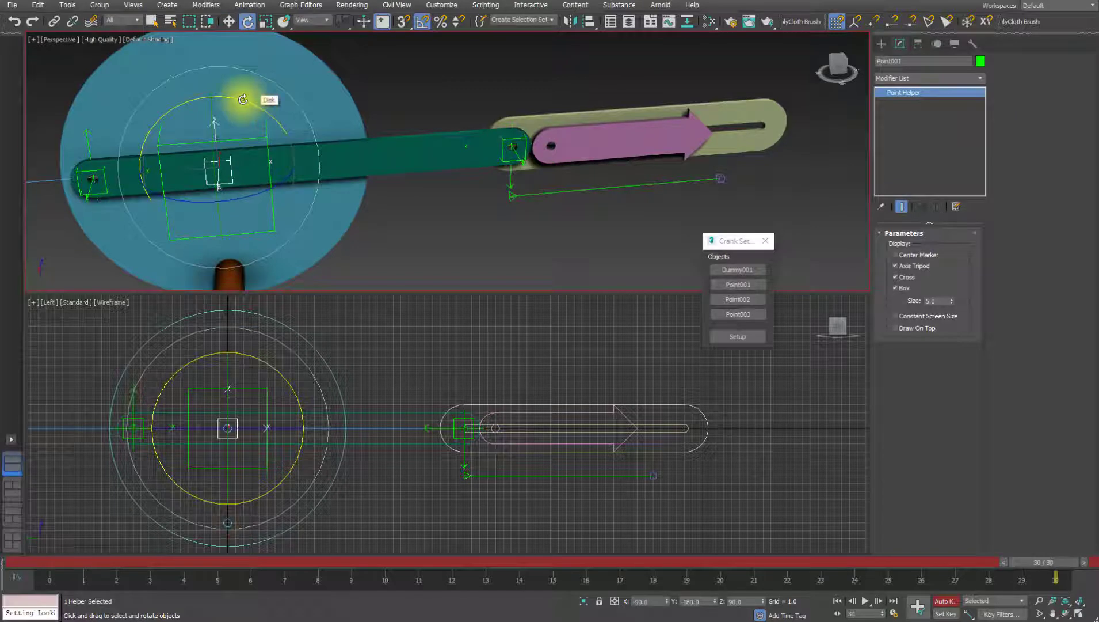
{"action": "left_click_drag", "start_coordinate": [243, 99], "coordinate": [425, 196]}
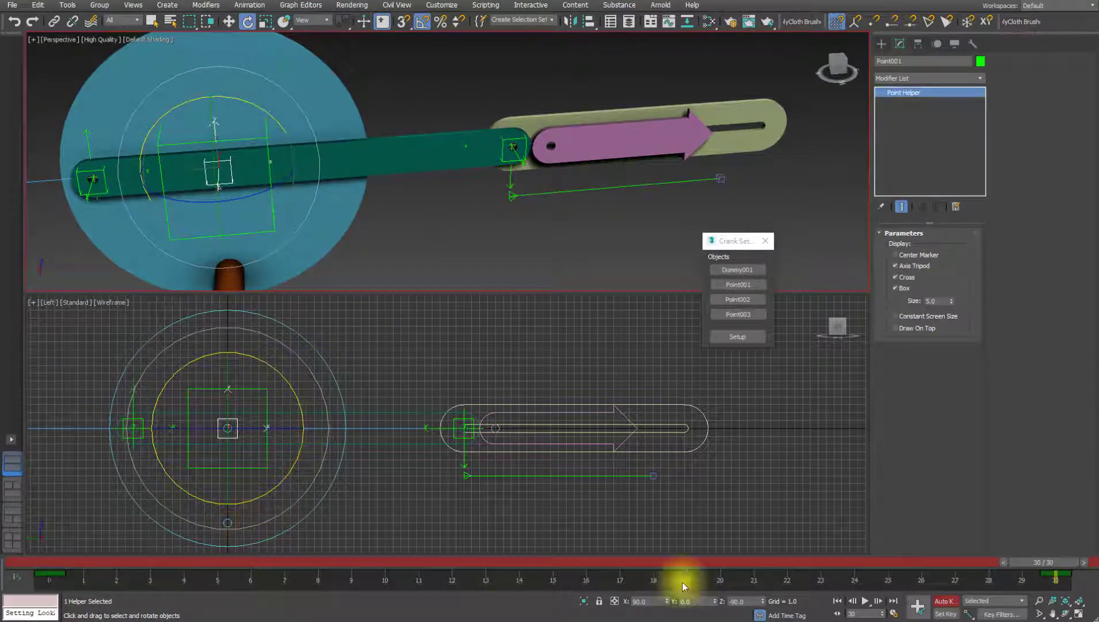
Scrub and play the animation to check how the crank, rod and slider move, and return to frame 0
{"action": "left_click_drag", "start_coordinate": [1029, 569], "coordinate": [49, 562]}
{"action": "key", "text": "/"}
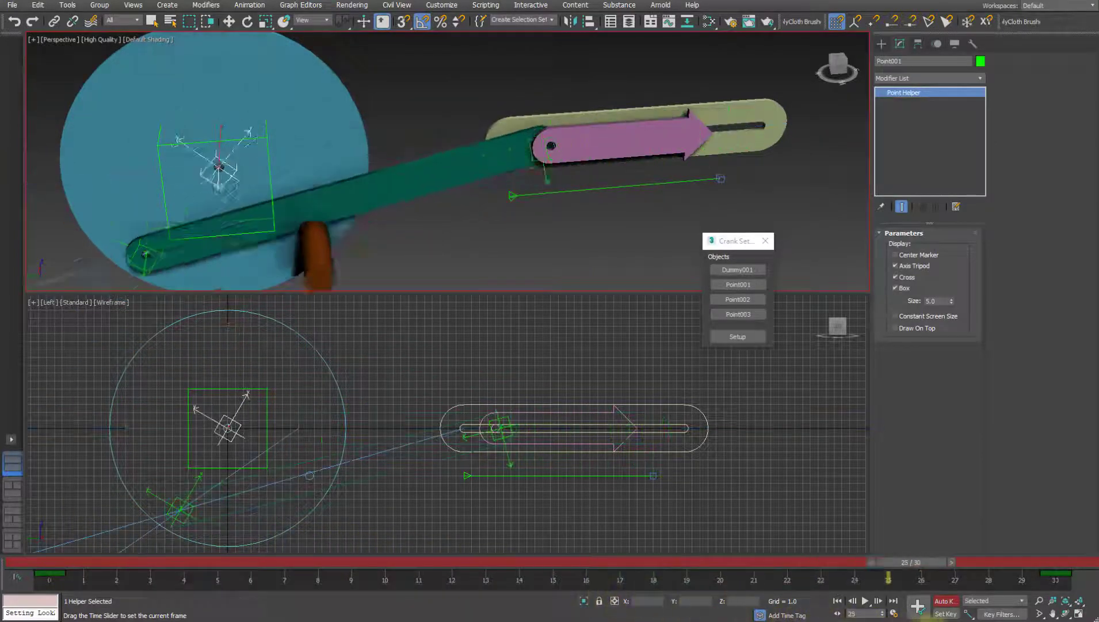
{"action": "left_click_drag", "start_coordinate": [203, 566], "coordinate": [40, 562]}
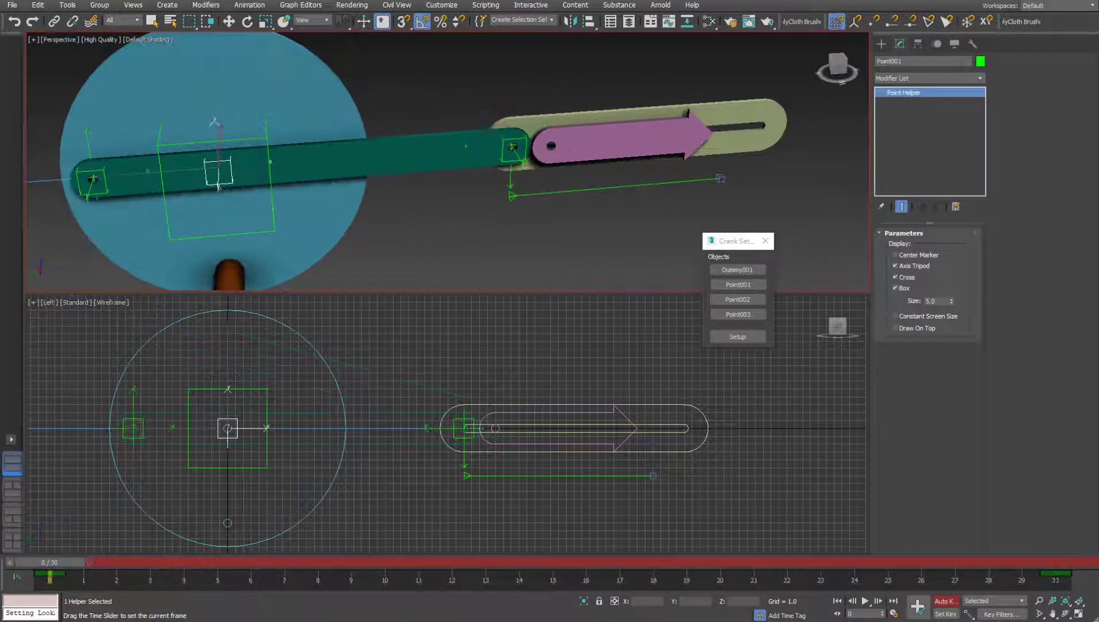
{"action": "key", "text": "e"}
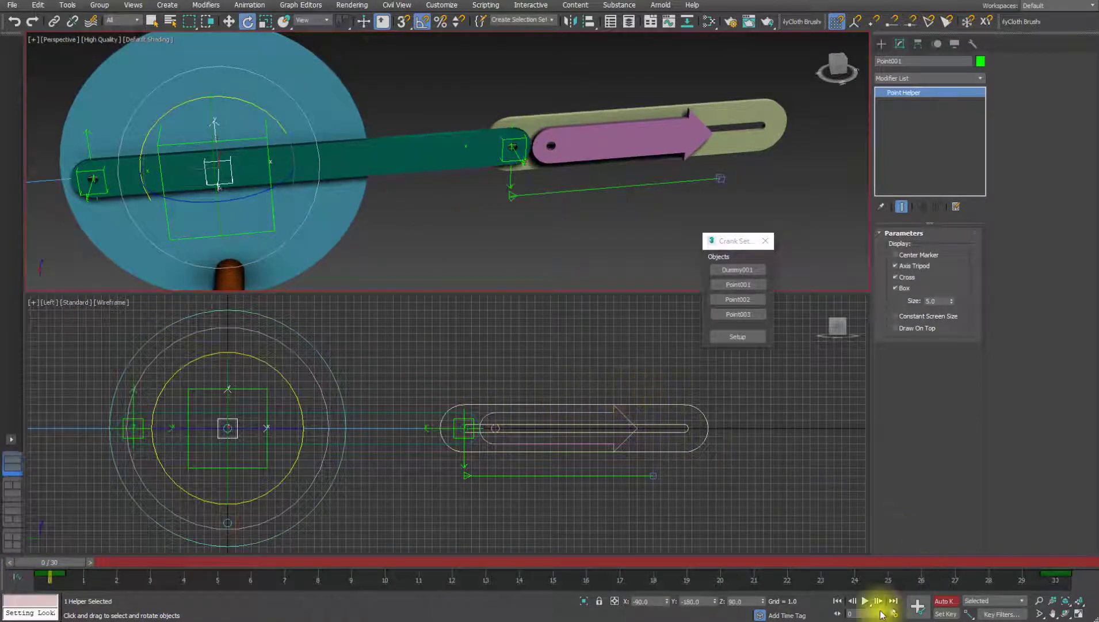
Inspect the pink arrow's offset from the slotted guide edge-on and set the arrow's X position to 0
{"action": "left_click", "coordinate": [561, 140]}
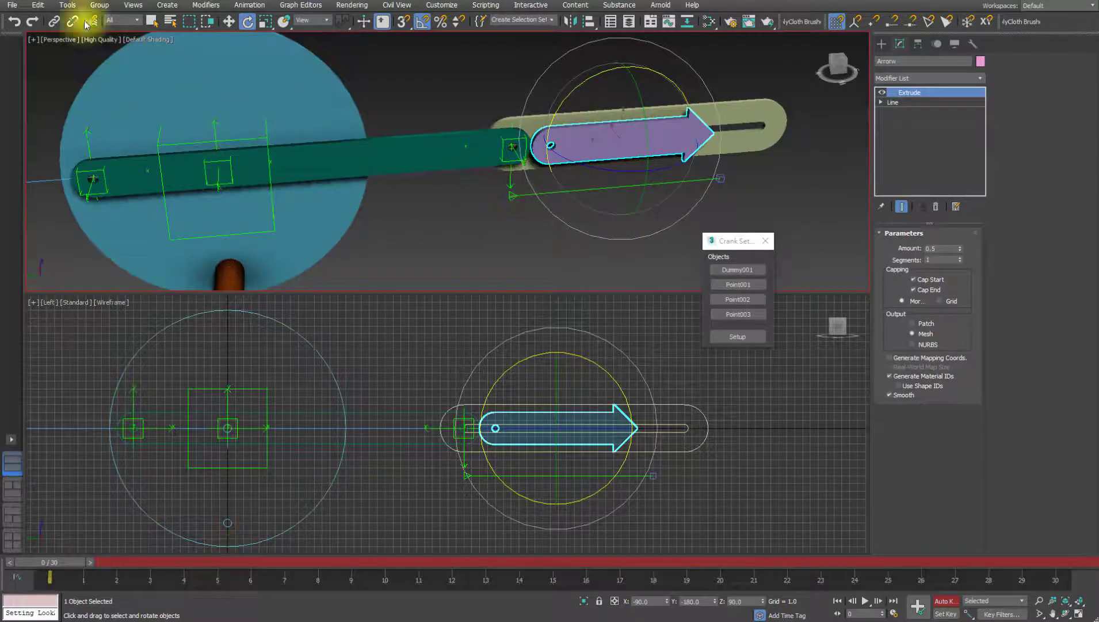
{"action": "left_click", "coordinate": [55, 21]}
{"action": "scroll", "coordinate": [466, 161], "scroll_direction": "up", "scroll_amount": 8}
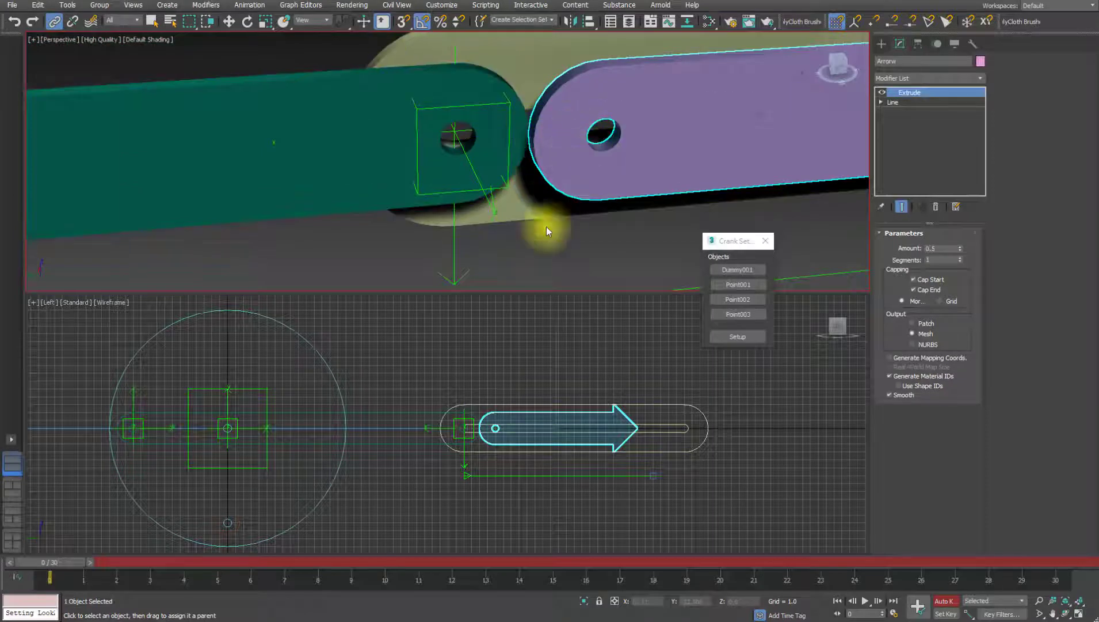
{"action": "middle_click_drag", "start_coordinate": [579, 208], "coordinate": [569, 186], "text": "alt"}
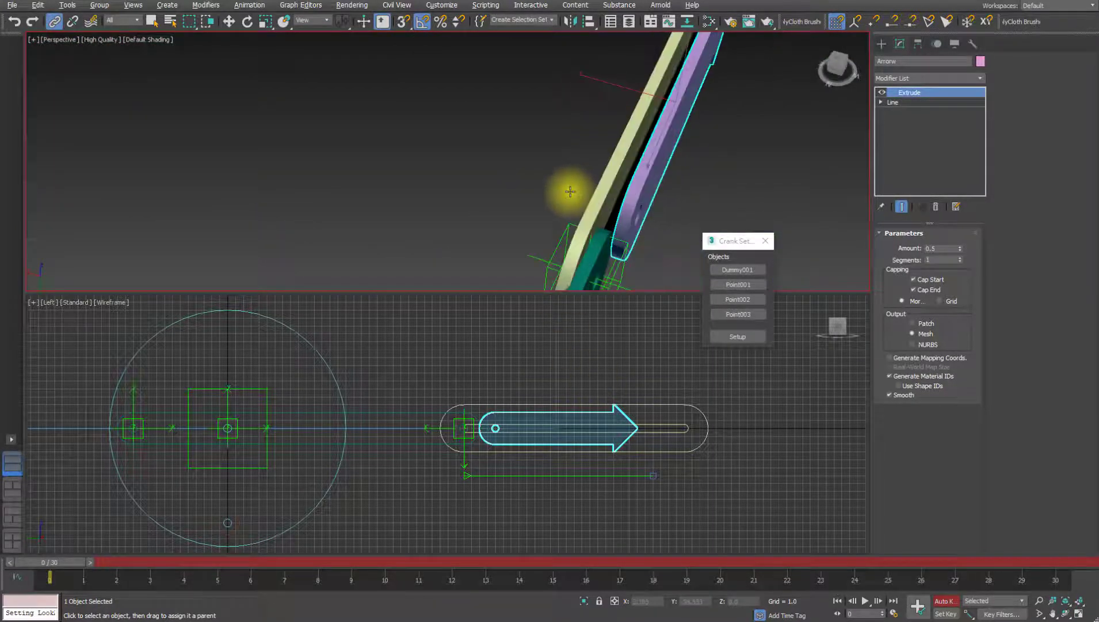
{"action": "left_click", "coordinate": [710, 188]}
{"action": "left_click", "coordinate": [640, 202]}
{"action": "middle_click_drag", "start_coordinate": [670, 201], "coordinate": [682, 214], "text": "alt"}
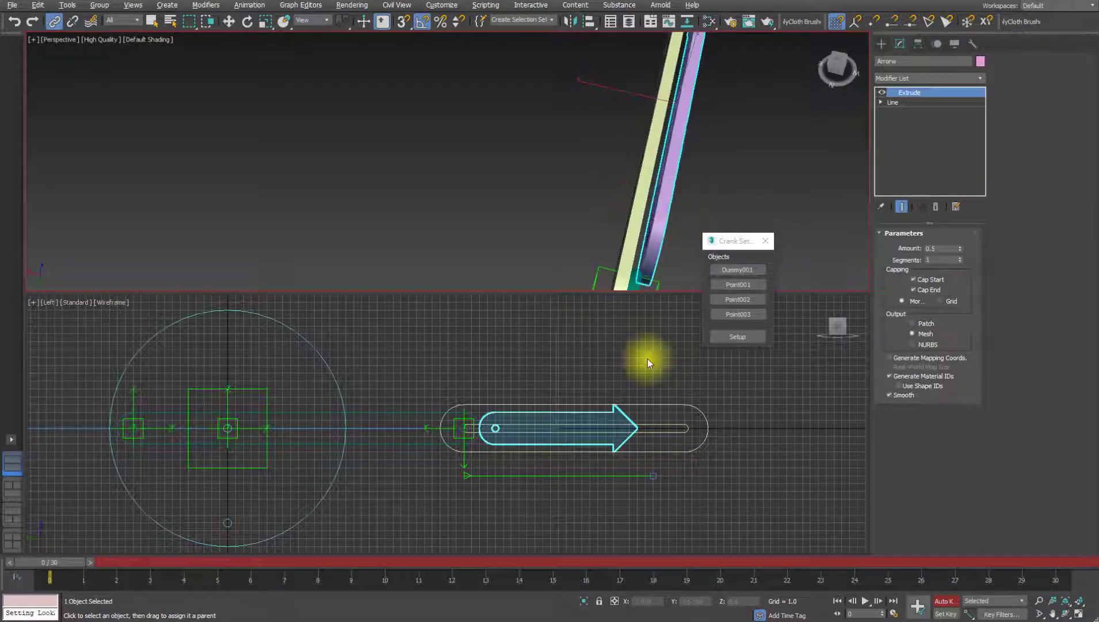
{"action": "left_click", "coordinate": [229, 22]}
{"action": "left_click", "coordinate": [648, 601]}
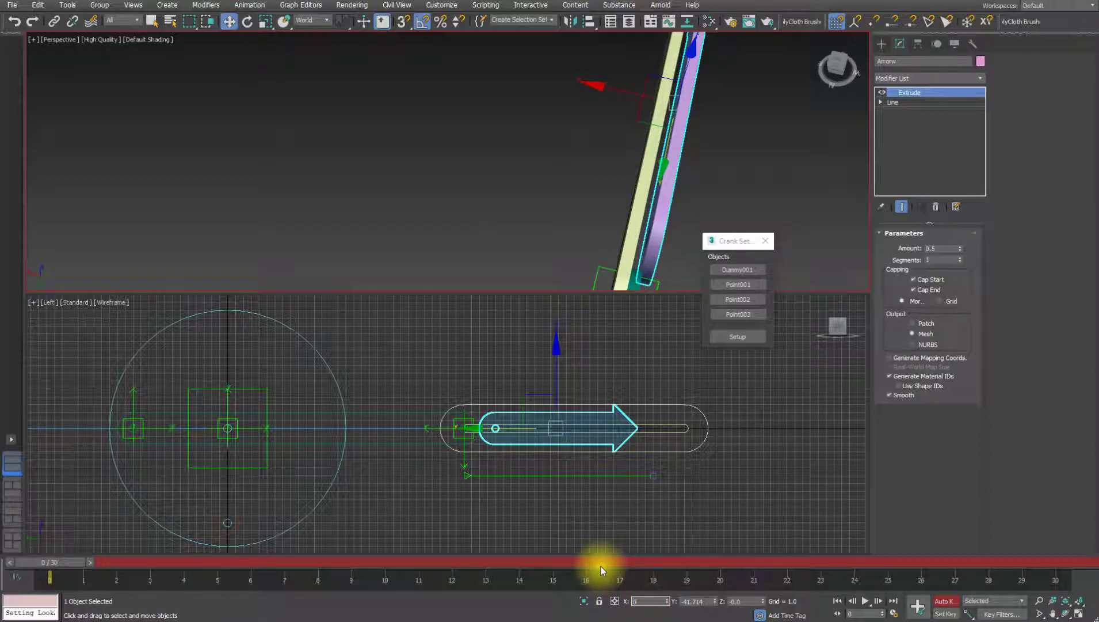
{"action": "type", "text": "0"}
{"action": "key", "text": "Return"}
Link the pink arrow to the point helper at the slider end of the rod
{"action": "middle_click_drag", "start_coordinate": [555, 200], "coordinate": [510, 181], "text": "alt"}
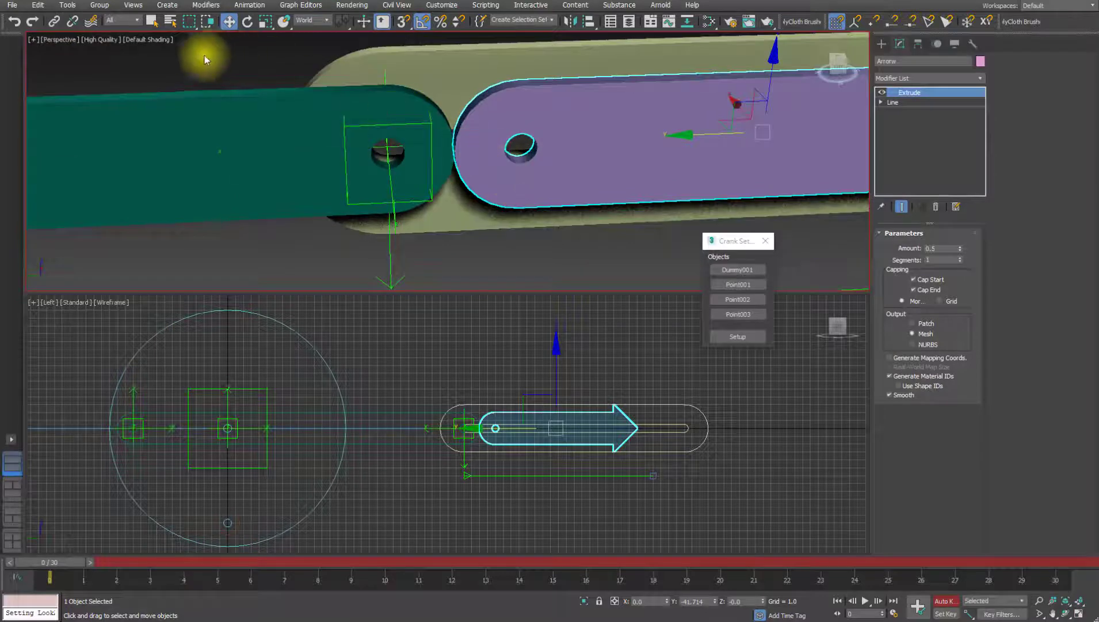
{"action": "left_click", "coordinate": [51, 21]}
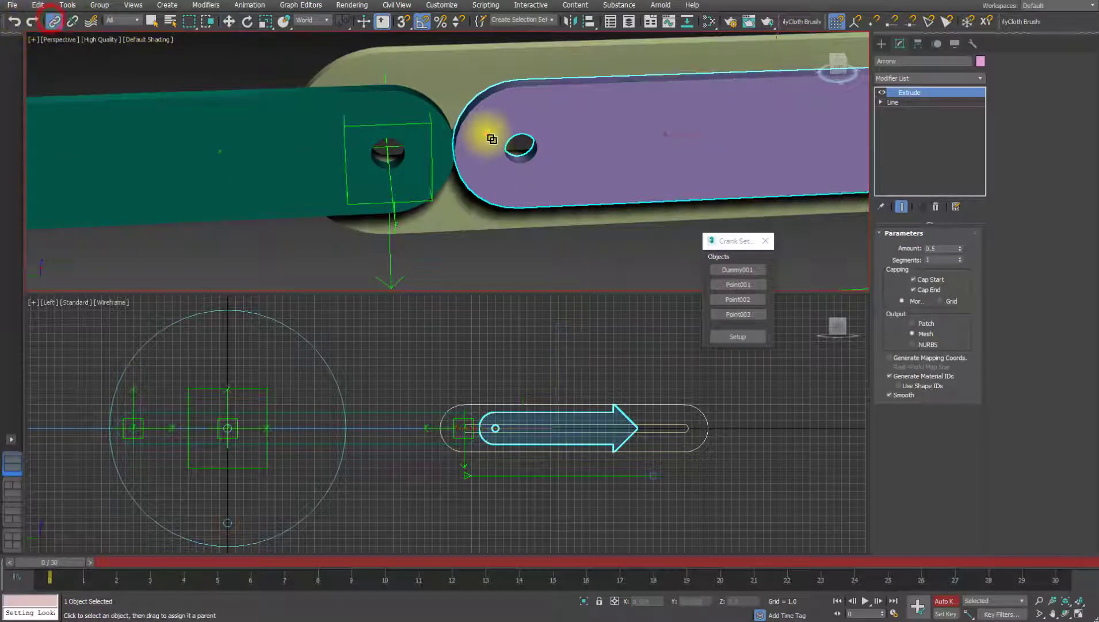
{"action": "left_click_drag", "start_coordinate": [486, 133], "coordinate": [389, 254]}
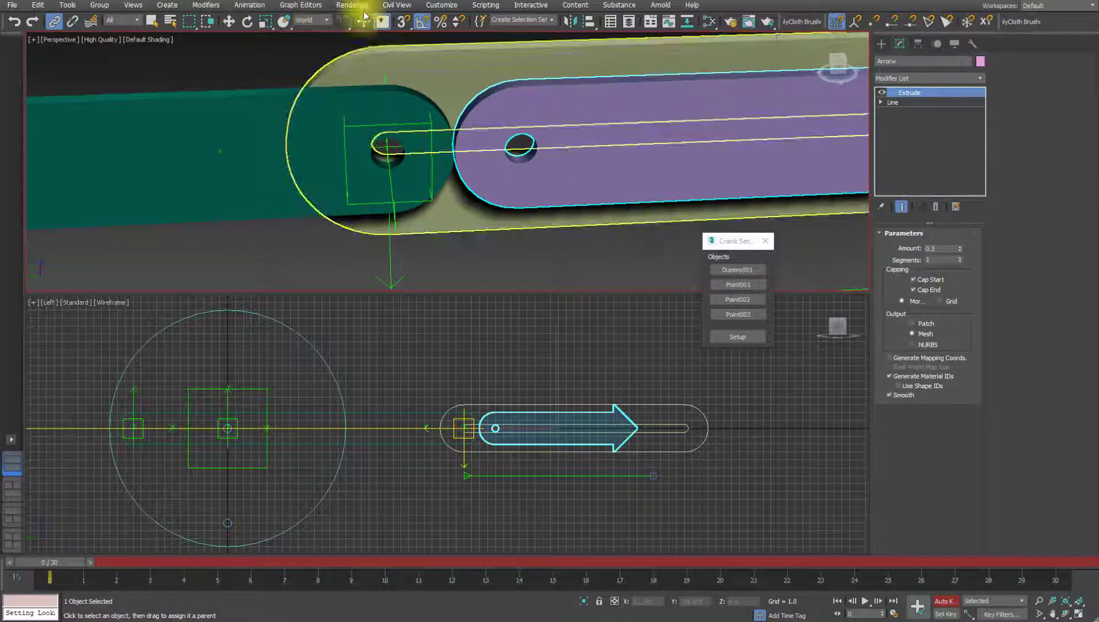
Add a LookAt constraint to the pink arrow, targeting the point helper at the slider end of the rod
{"action": "left_click", "coordinate": [246, 7]}
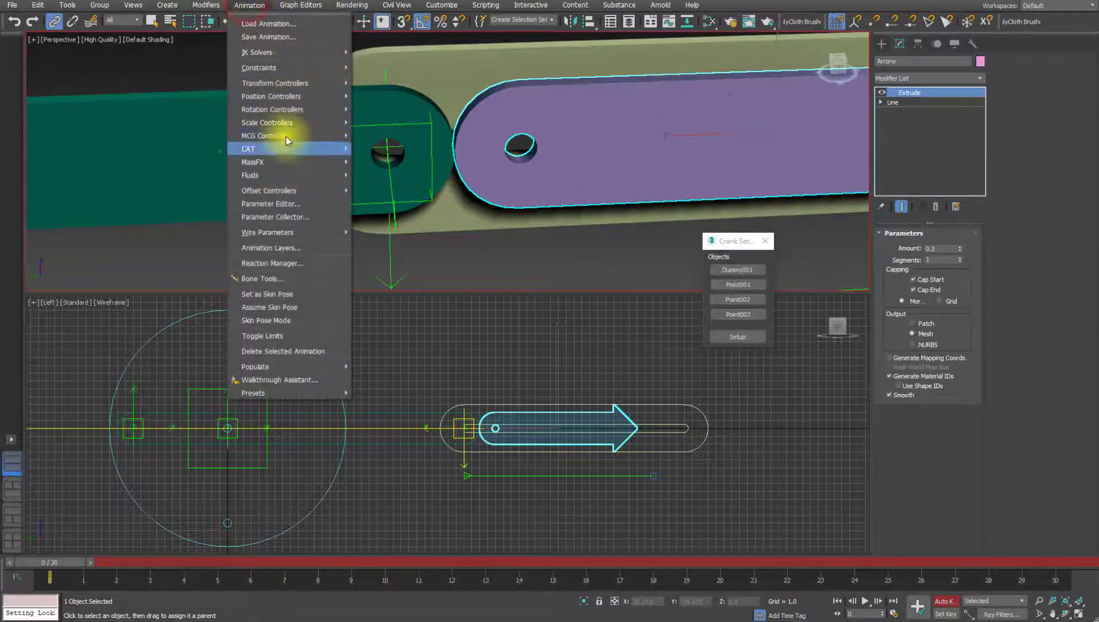
{"action": "mouse_move", "coordinate": [286, 69]}
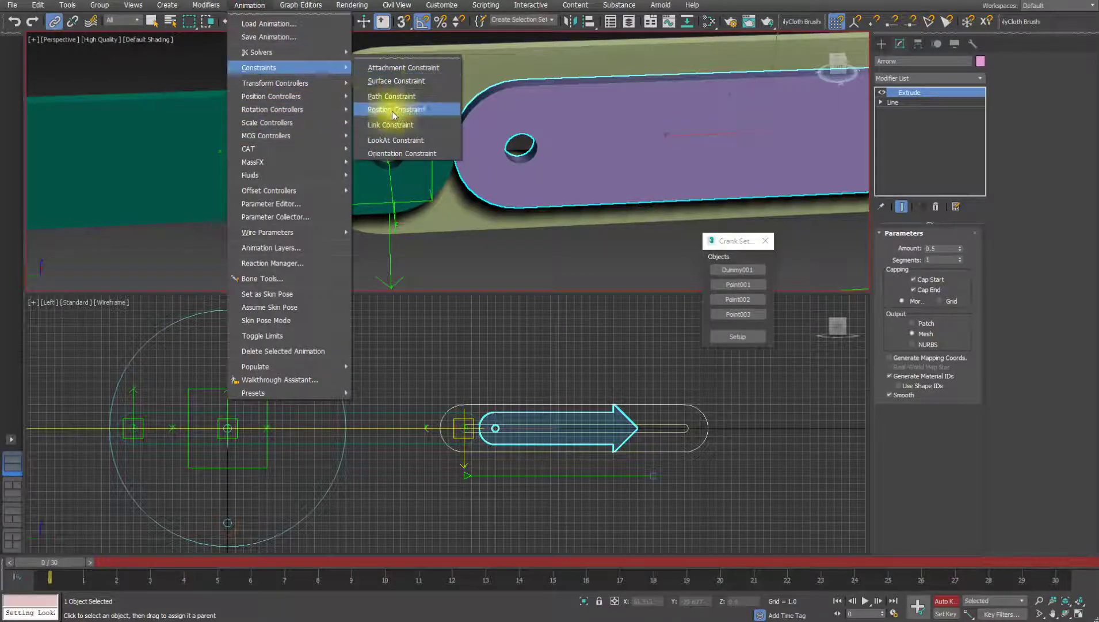
{"action": "left_click", "coordinate": [398, 140]}
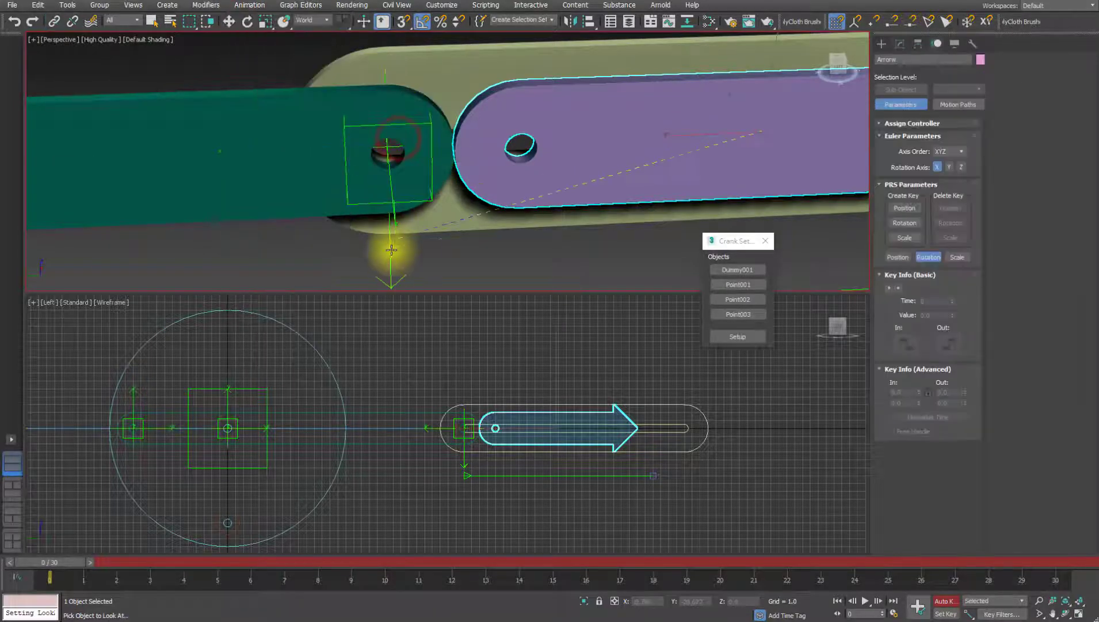
{"action": "left_click", "coordinate": [389, 259]}
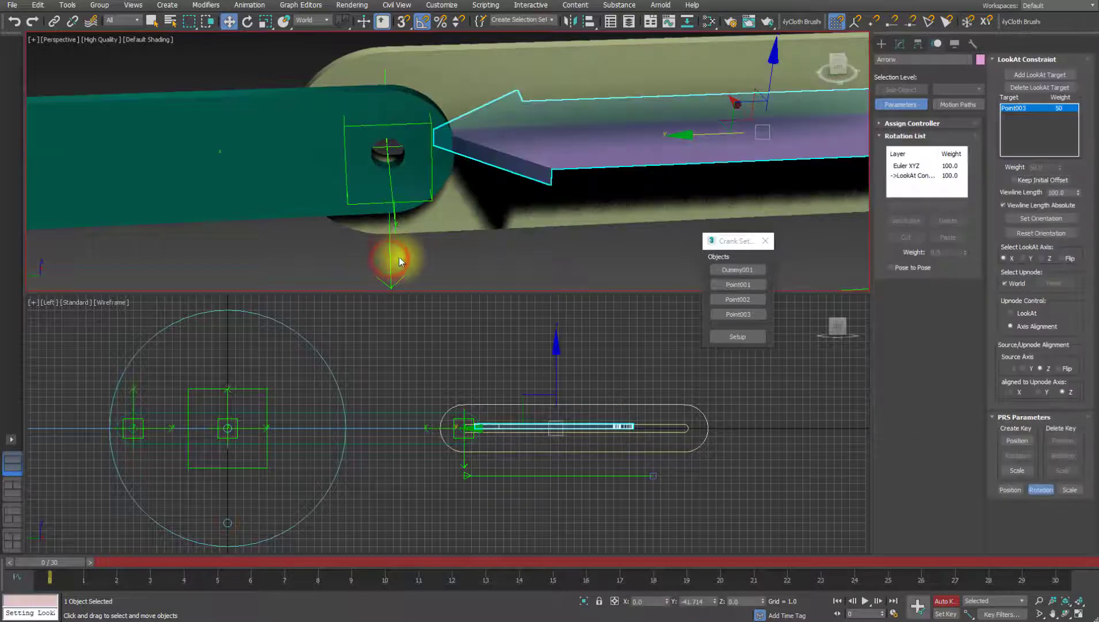
Flip the arrow's LookAt X axis and align its source Z axis to the upnode Y axis
{"action": "left_click", "coordinate": [1064, 260]}
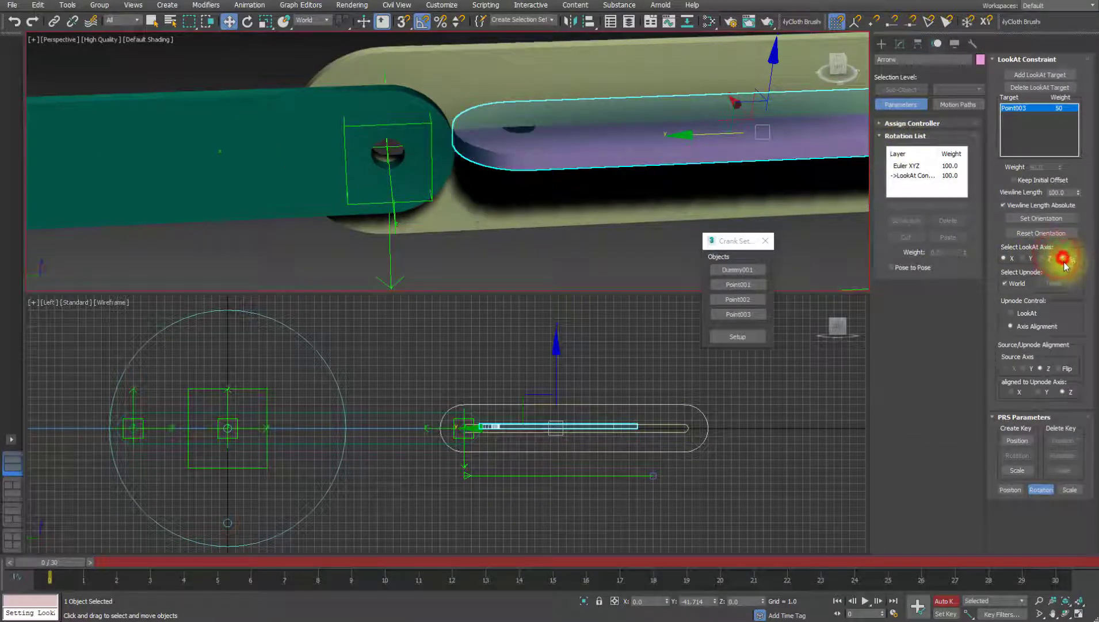
{"action": "left_click", "coordinate": [1040, 392]}
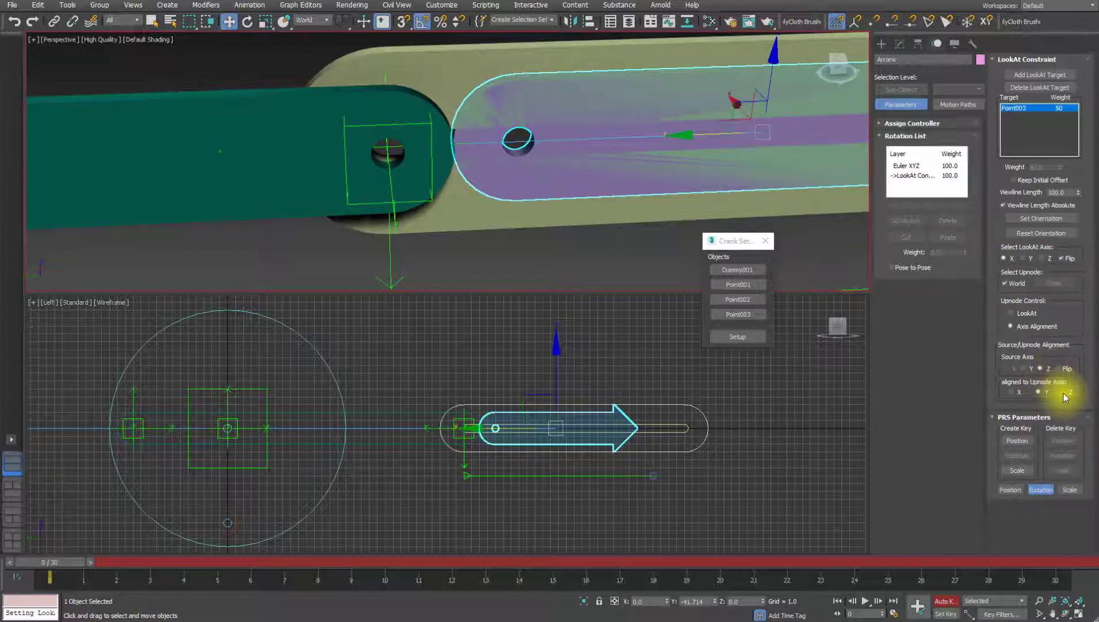
{"action": "left_click", "coordinate": [1062, 392]}
{"action": "left_click", "coordinate": [1040, 393]}
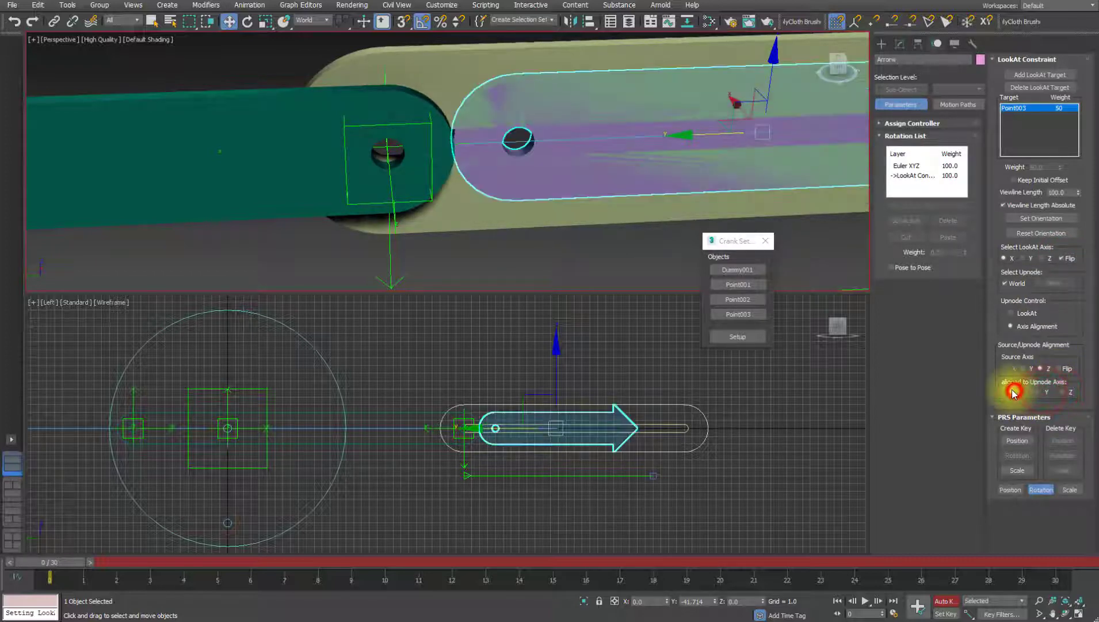
{"action": "left_click", "coordinate": [1039, 392]}
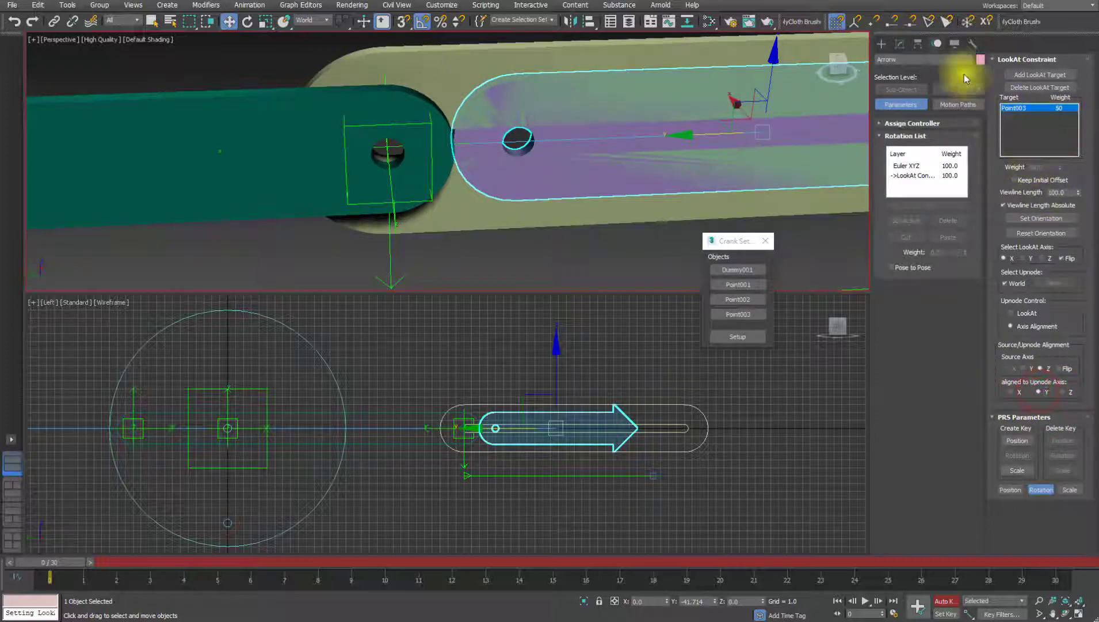
Set the arrow's Extrude amount to -0.5
{"action": "left_click", "coordinate": [900, 44]}
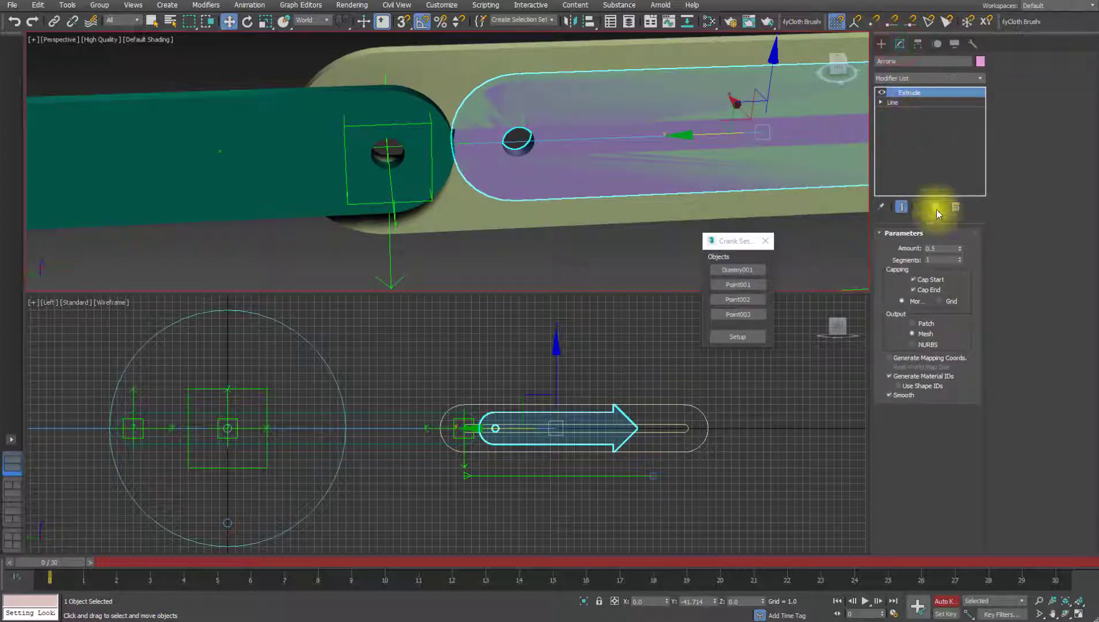
{"action": "type", "text": "-0.5"}
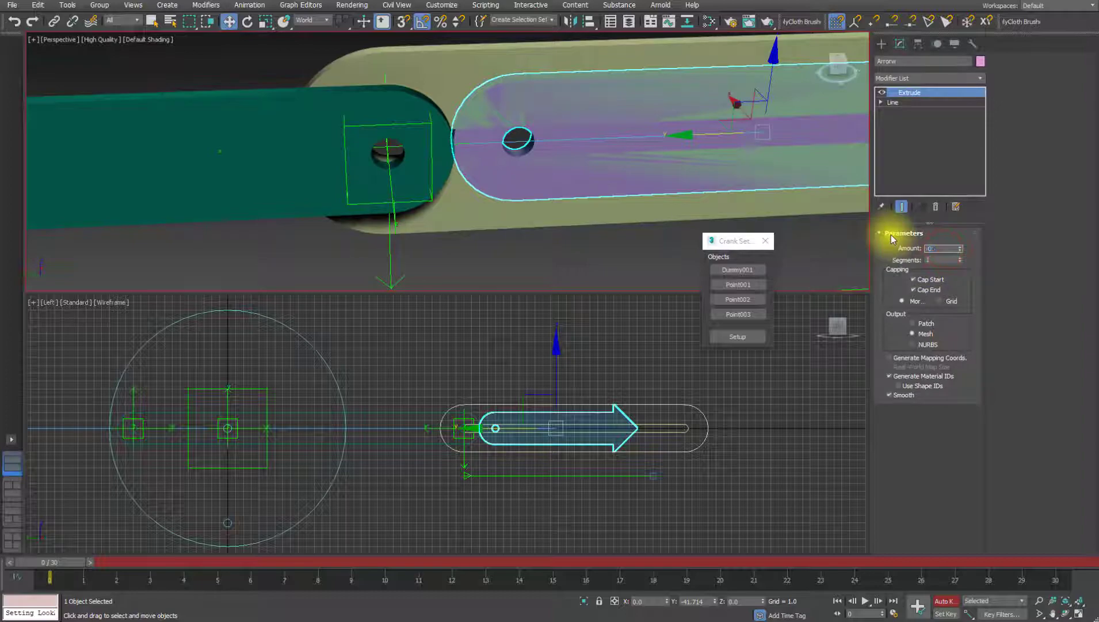
{"action": "key", "text": "Return"}
Scrub the animation to frame 7 with the whole mechanism in view to check the arrow's orientation
{"action": "scroll", "coordinate": [542, 297], "scroll_direction": "down", "scroll_amount": 3}
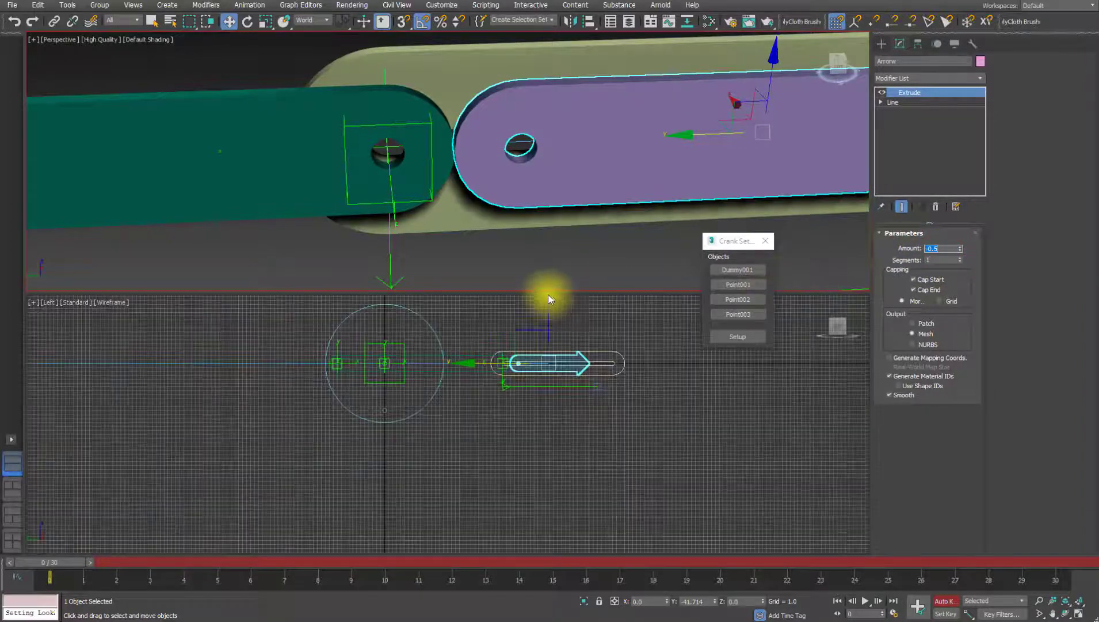
{"action": "middle_click_drag", "start_coordinate": [552, 288], "coordinate": [575, 337]}
{"action": "scroll", "coordinate": [560, 194], "scroll_direction": "down", "scroll_amount": 3}
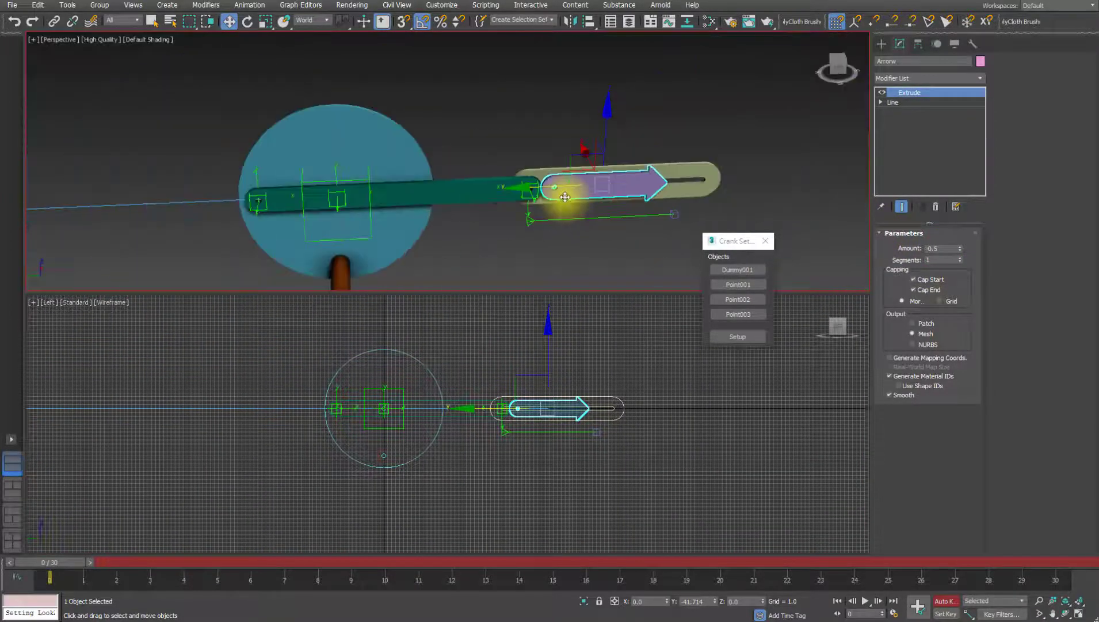
{"action": "left_click_drag", "start_coordinate": [67, 564], "coordinate": [321, 571]}
{"action": "key", "text": "w"}
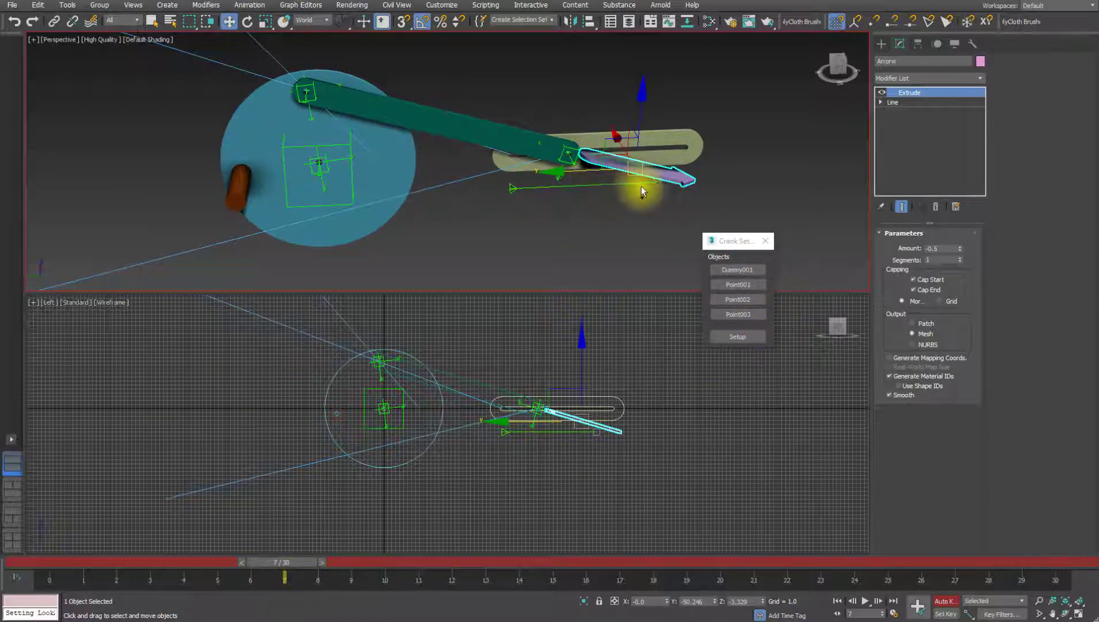
Examine the arrow's link locks, inheritance settings and LookAt constraint options
{"action": "left_click", "coordinate": [918, 45]}
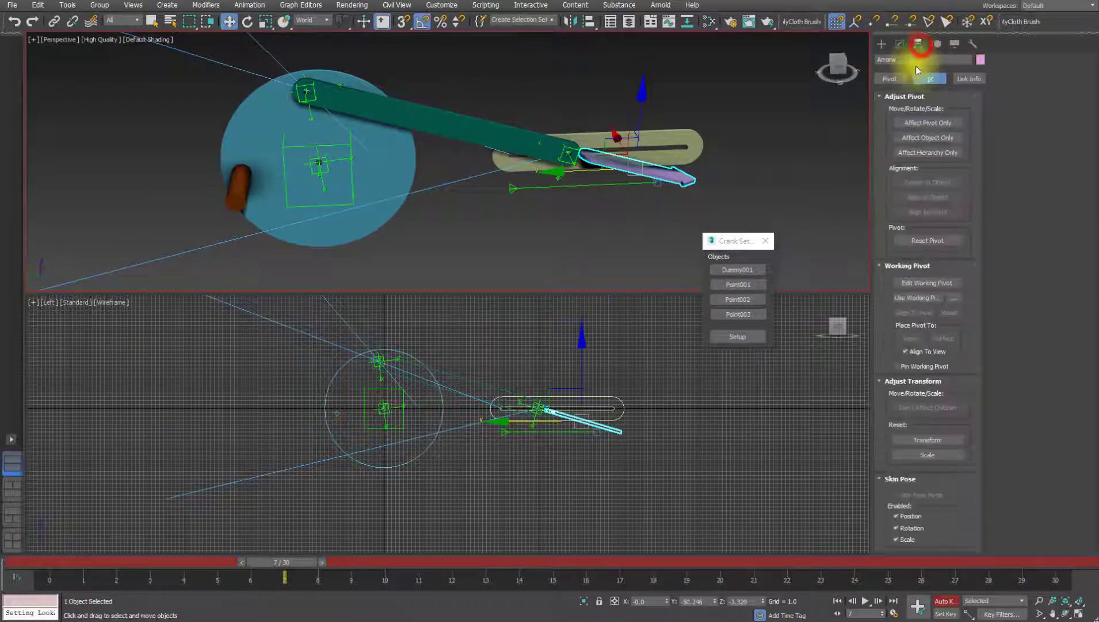
{"action": "left_click", "coordinate": [937, 44]}
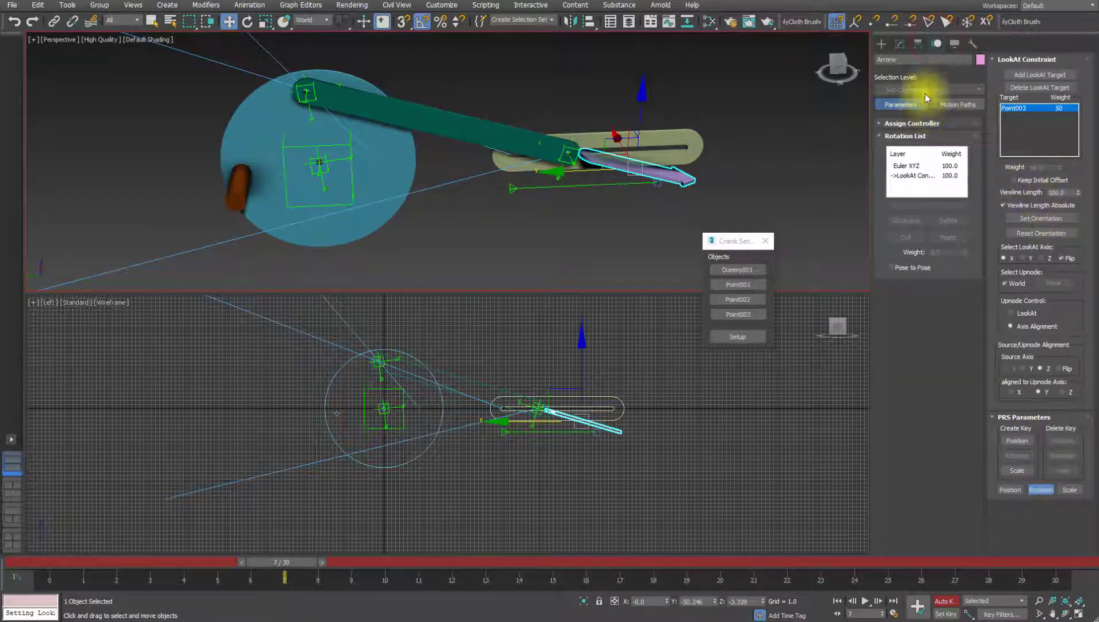
{"action": "left_click", "coordinate": [918, 44]}
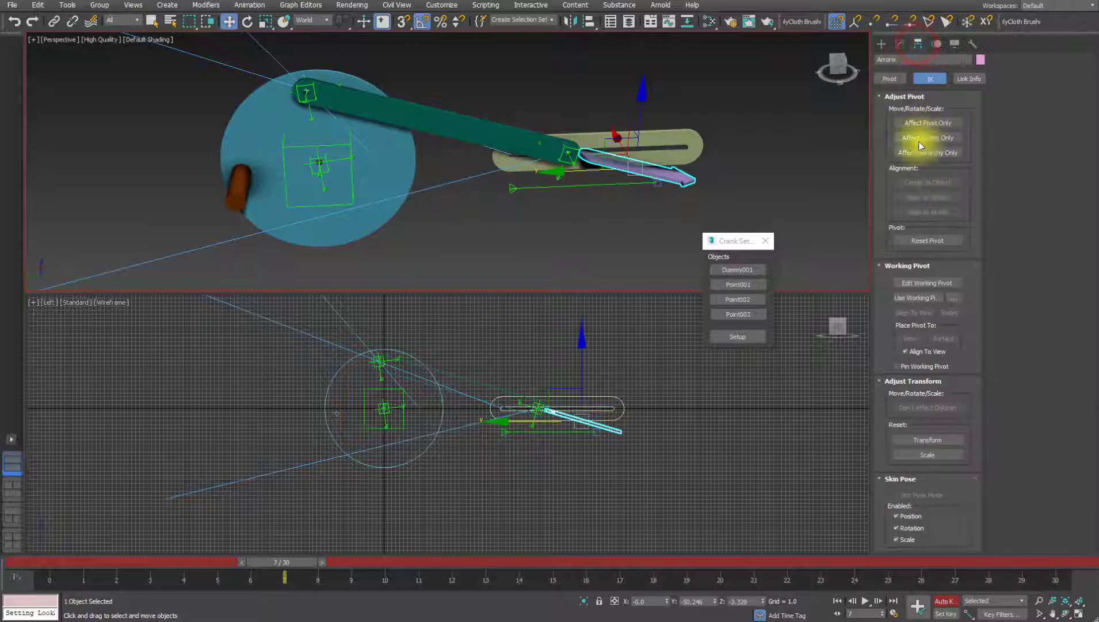
{"action": "left_click", "coordinate": [964, 78]}
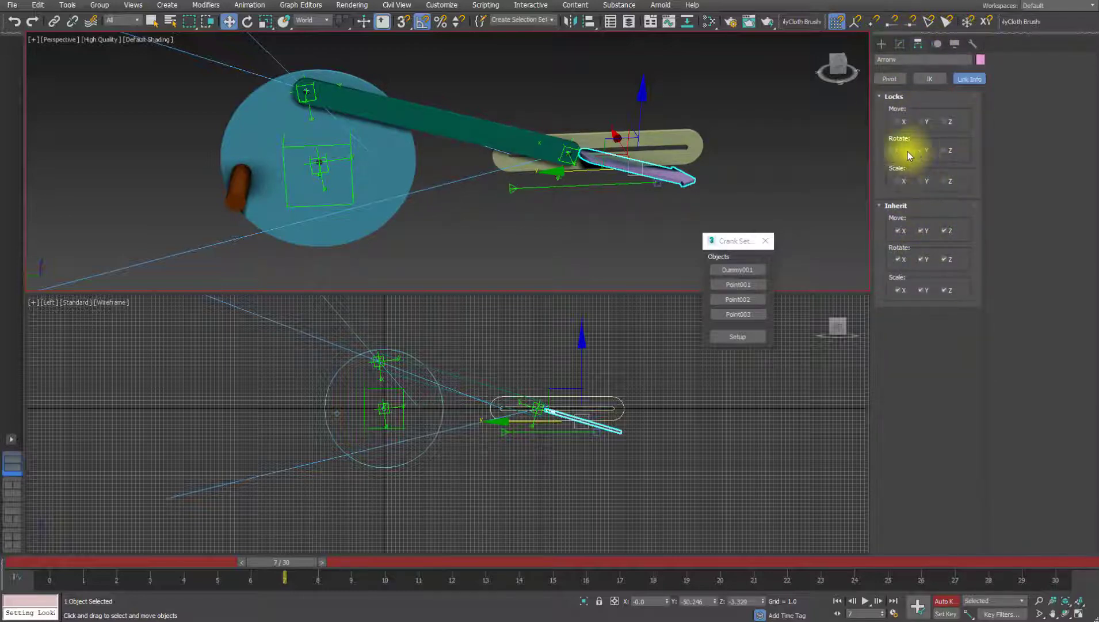
{"action": "left_click", "coordinate": [677, 178]}
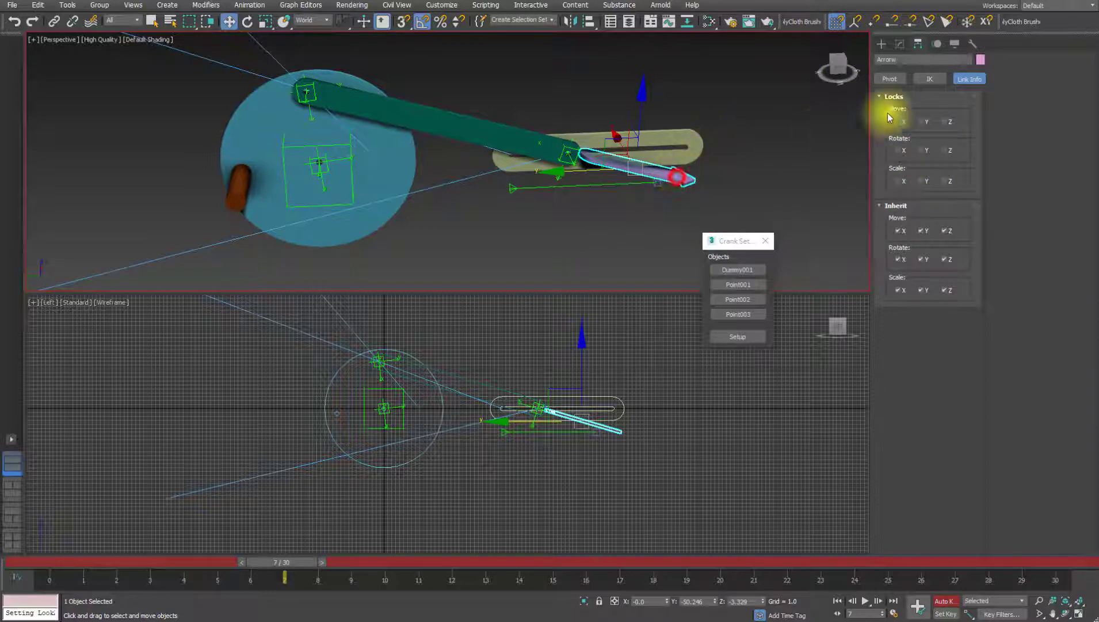
{"action": "left_click", "coordinate": [938, 42]}
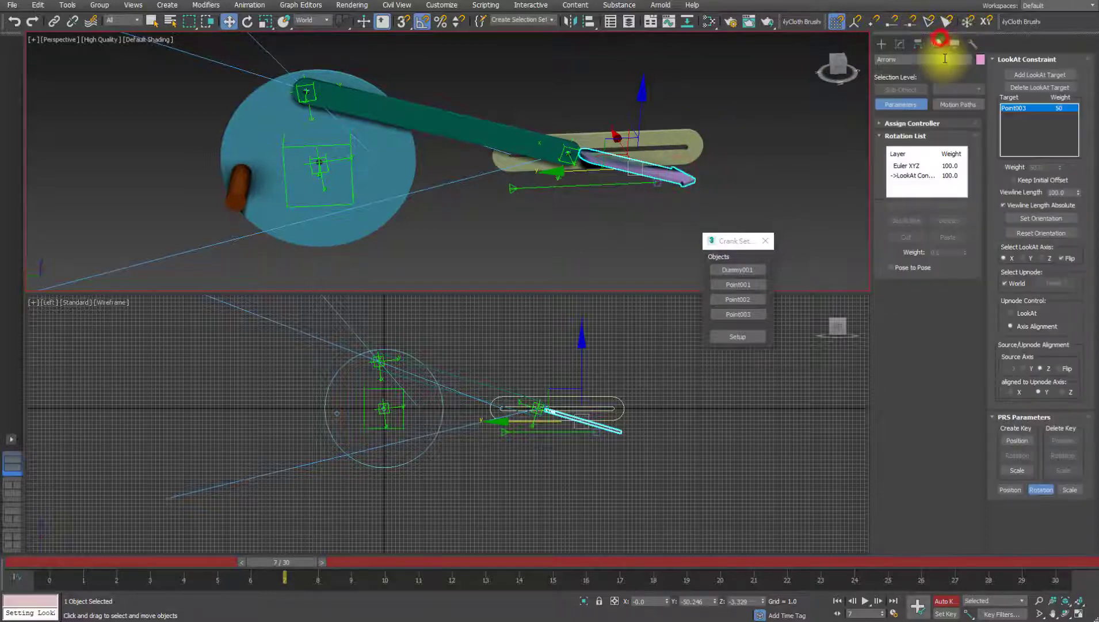
{"action": "left_click", "coordinate": [1064, 258]}
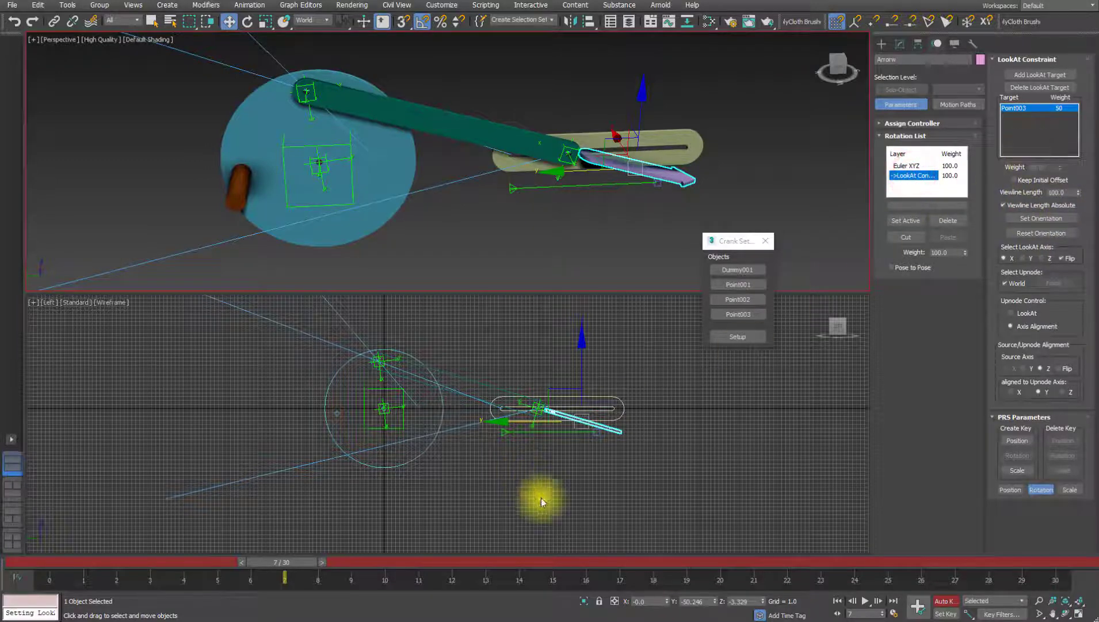
At frame 0 with Auto Key off, replace the arrow's LookAt target with the dummy at the disk's centre
{"action": "left_click_drag", "start_coordinate": [288, 561], "coordinate": [49, 561]}
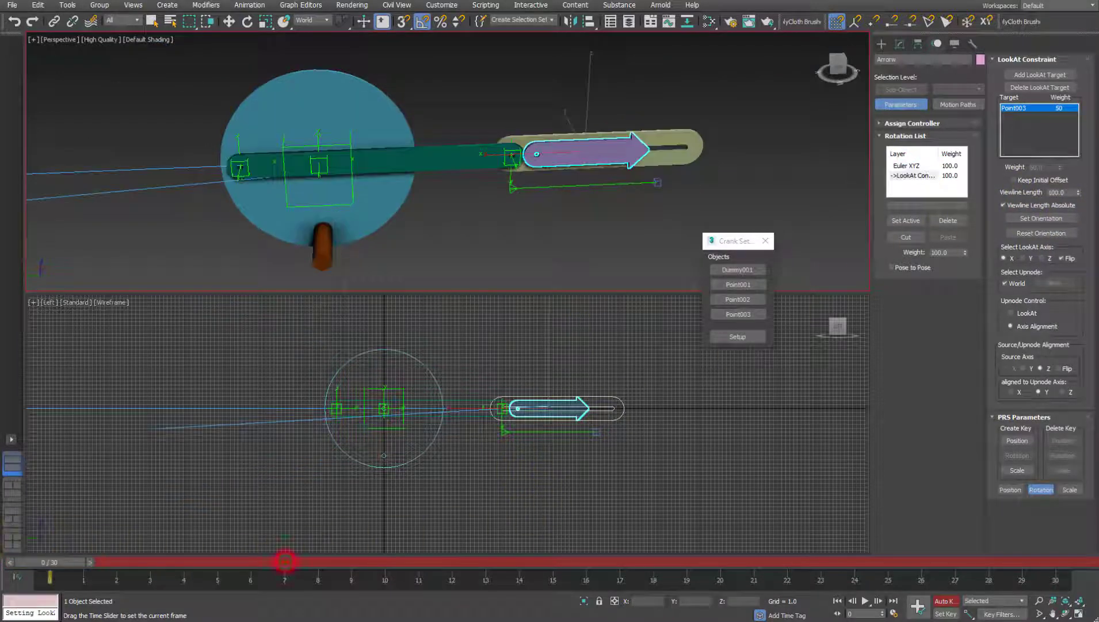
{"action": "left_click", "coordinate": [943, 600]}
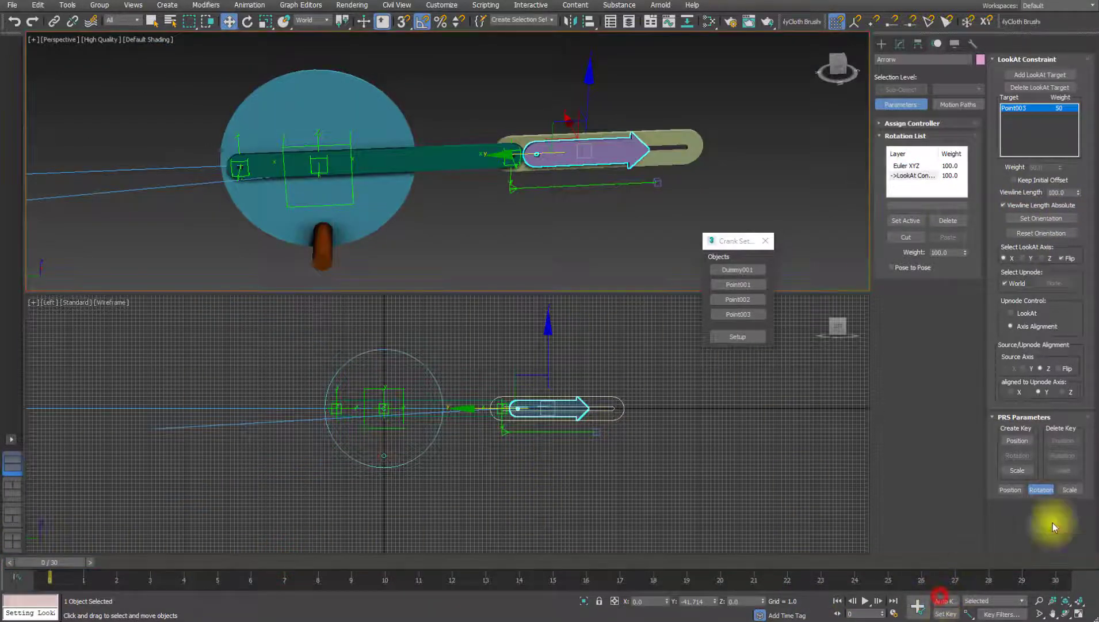
{"action": "left_click", "coordinate": [1051, 88]}
{"action": "left_click", "coordinate": [1040, 74]}
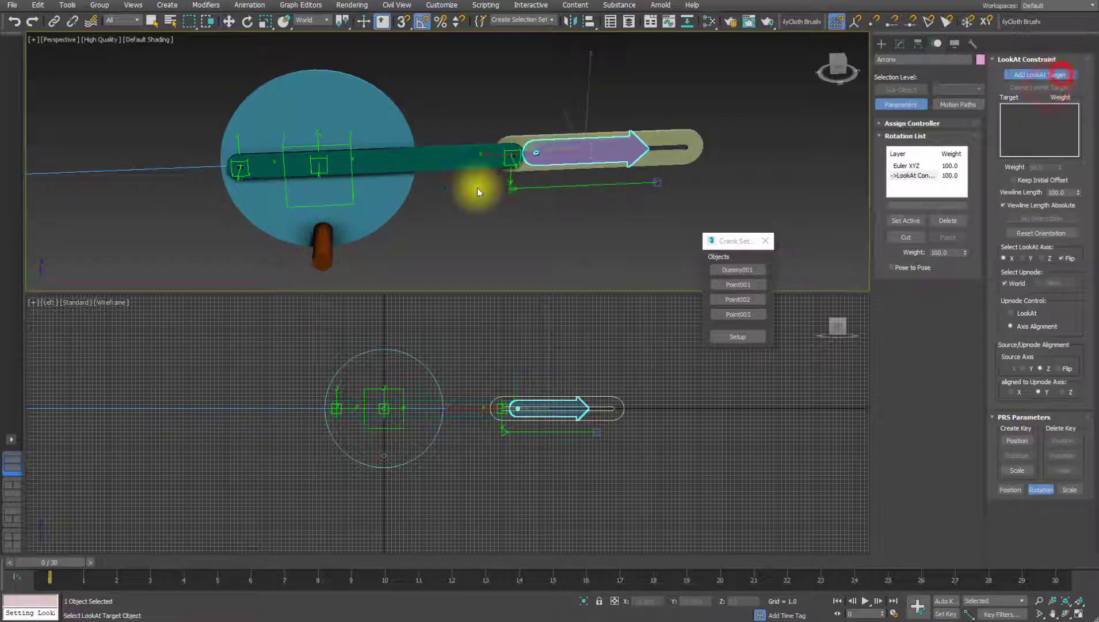
{"action": "left_click", "coordinate": [353, 201]}
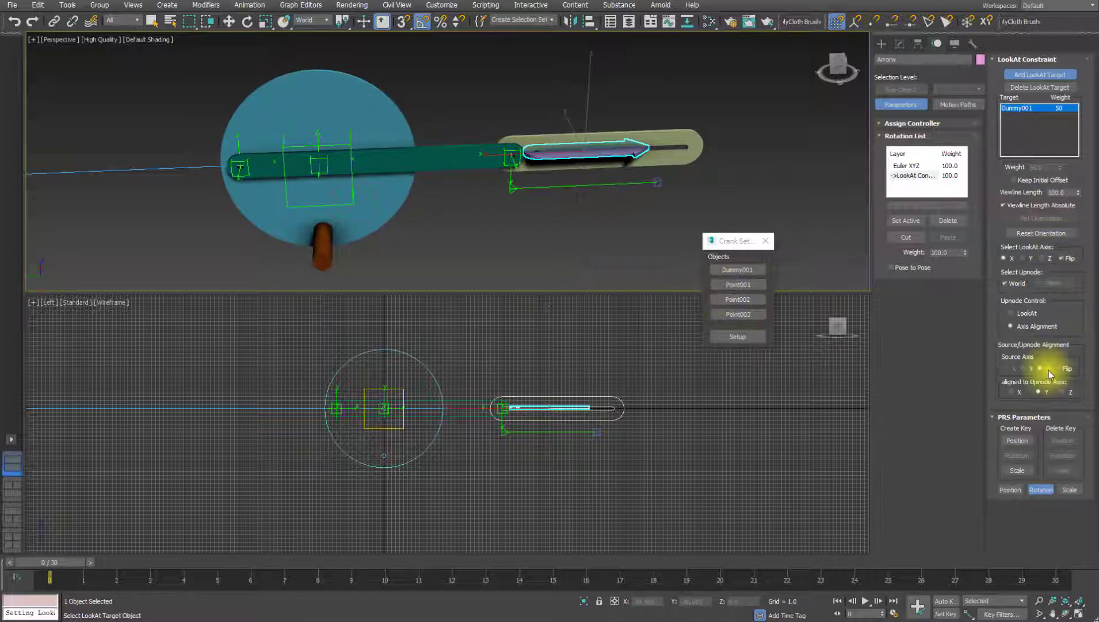
Align the arrow's LookAt source axis to the upnode X axis and play the animation to check its motion
{"action": "left_click", "coordinate": [1065, 393]}
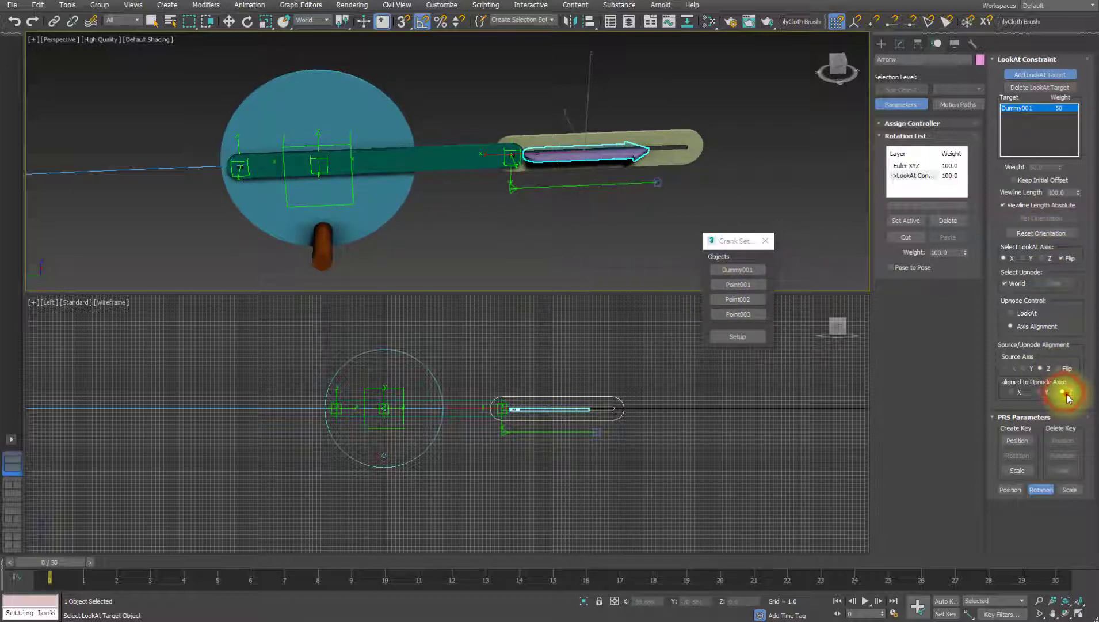
{"action": "left_click", "coordinate": [1047, 393]}
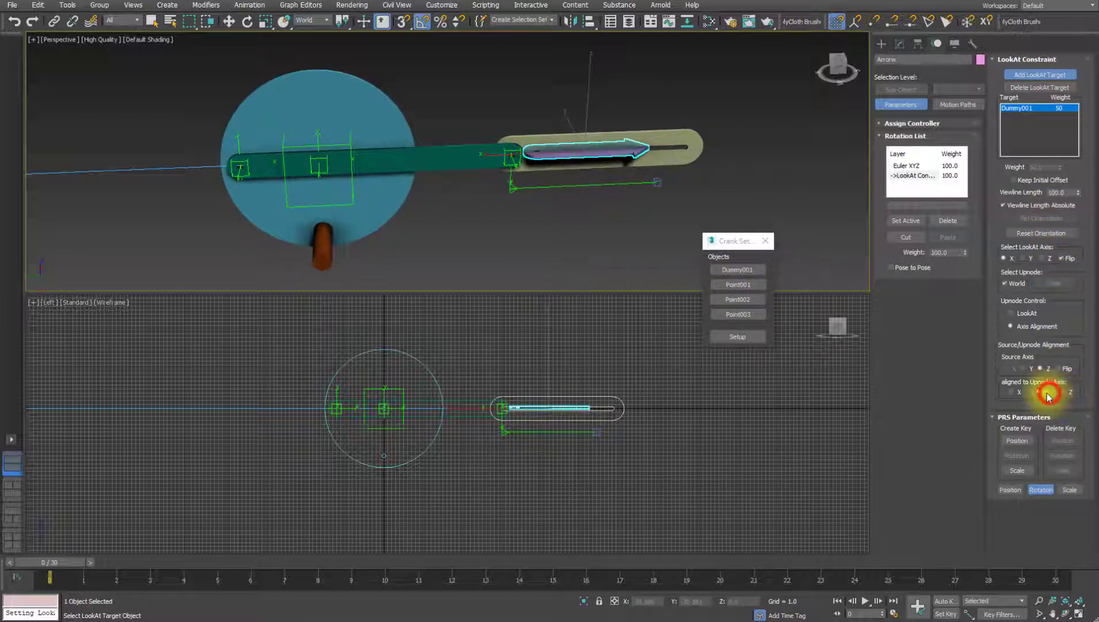
{"action": "left_click", "coordinate": [1015, 392]}
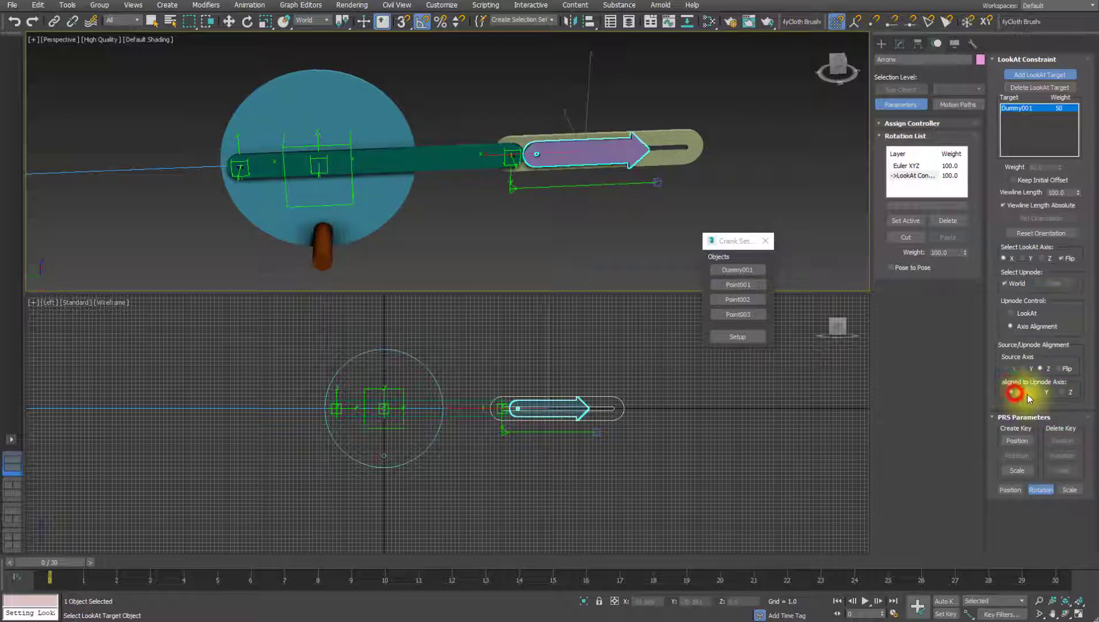
{"action": "left_click_drag", "start_coordinate": [63, 561], "coordinate": [748, 599]}
{"action": "left_click", "coordinate": [865, 601]}
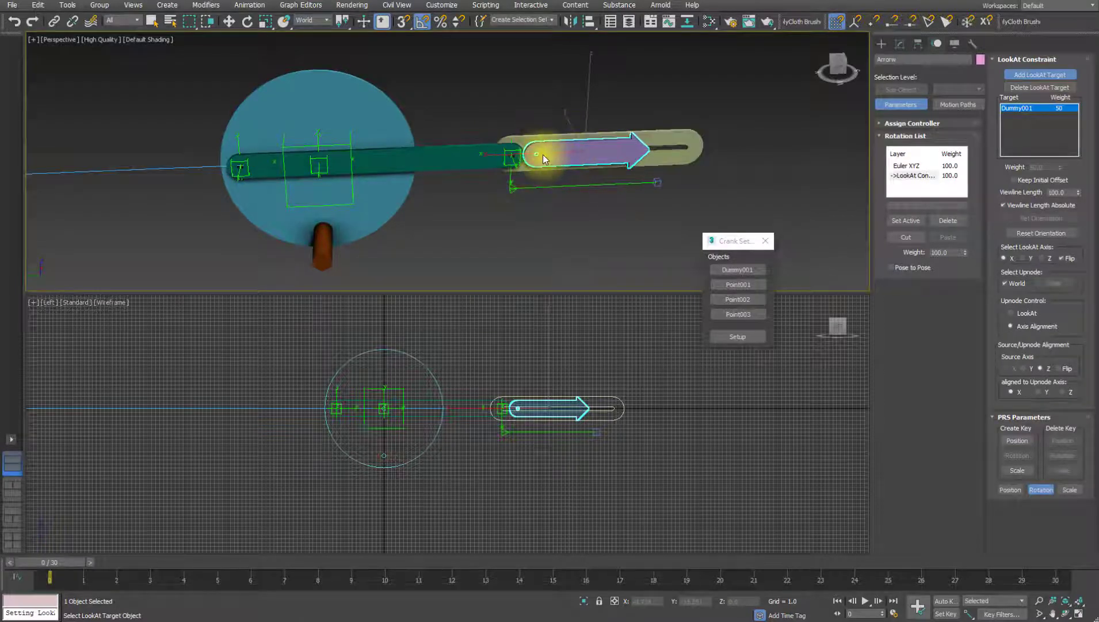
Add the slotted guide as a second LookAt target for the arrow
{"action": "left_click", "coordinate": [599, 160]}
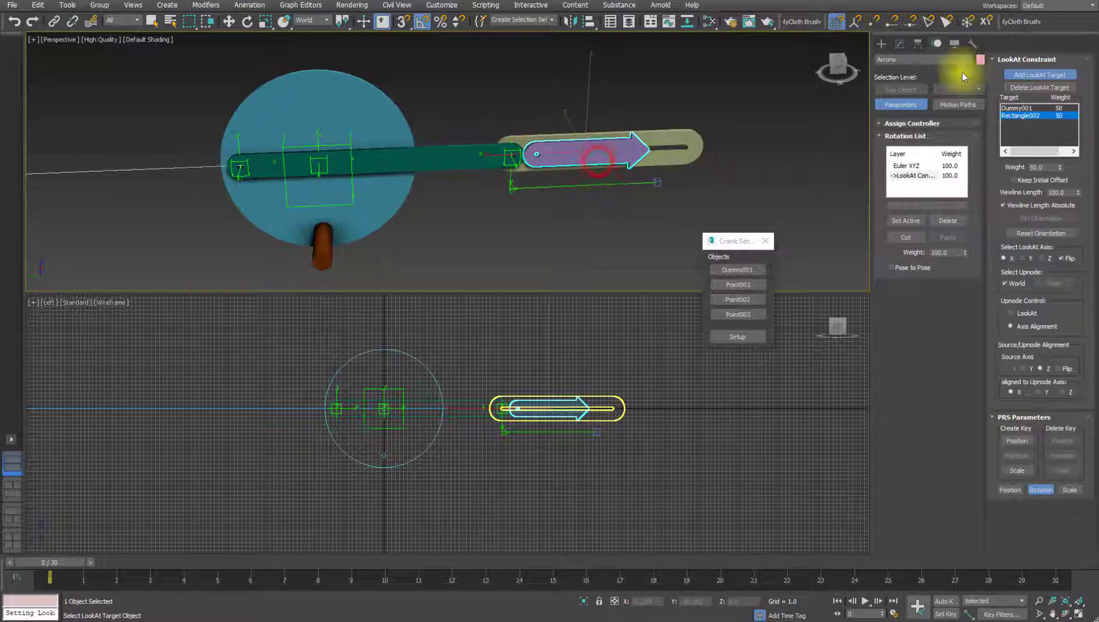
{"action": "left_click", "coordinate": [614, 257]}
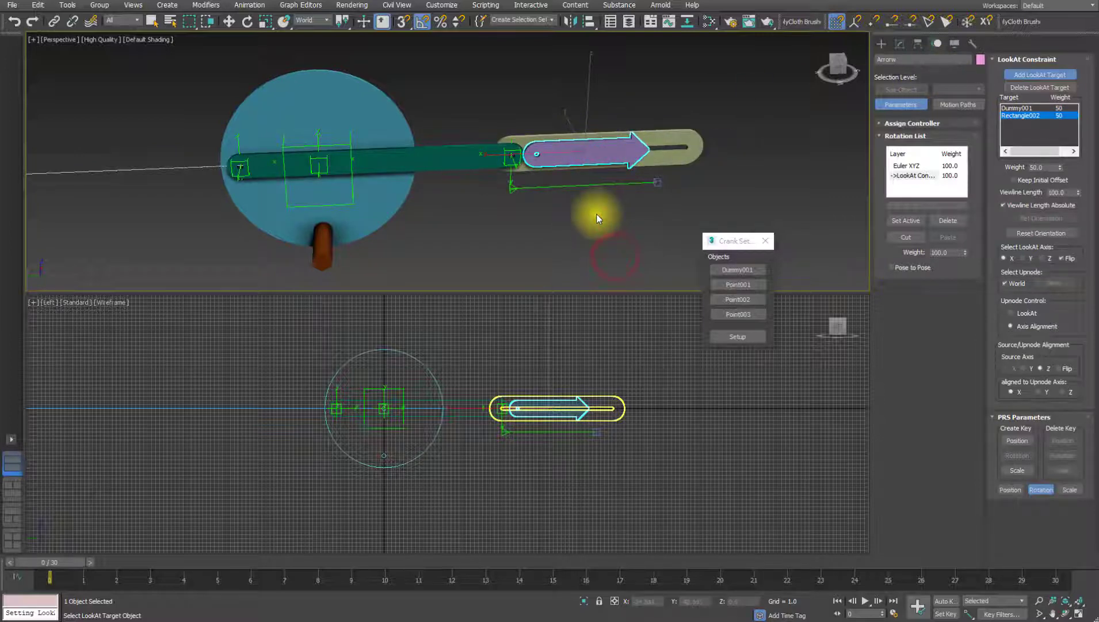
Maximise the perspective view and scrub the animation to inspect how the arrow follows the rod end along the slot
{"action": "key", "text": "alt+w"}
{"action": "scroll", "coordinate": [552, 222], "scroll_direction": "up", "scroll_amount": 5}
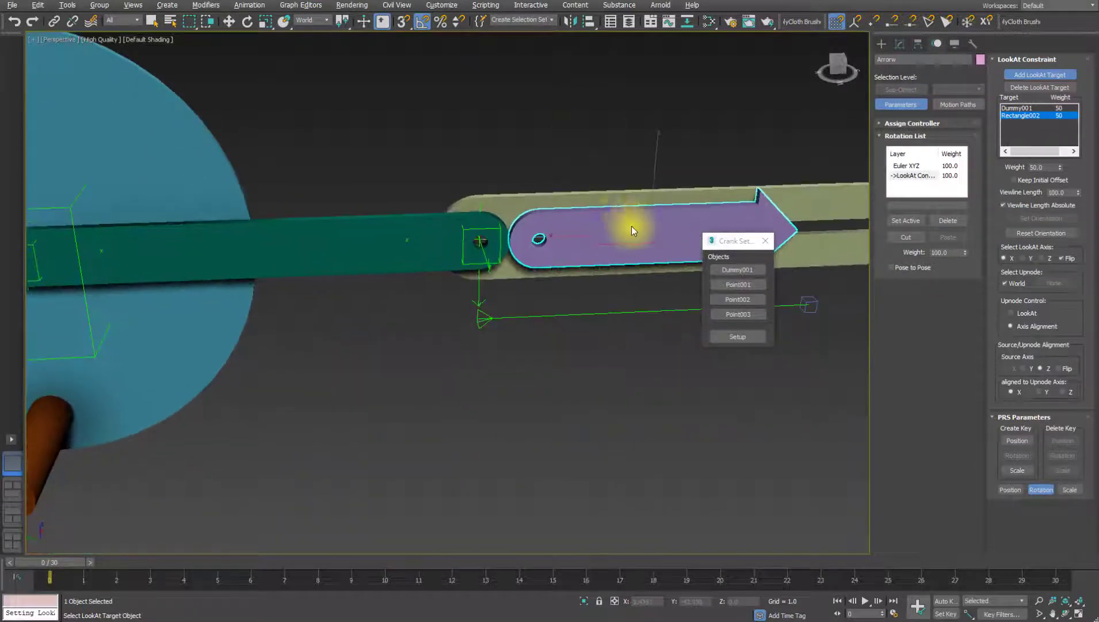
{"action": "scroll", "coordinate": [628, 192], "scroll_direction": "down", "scroll_amount": 2}
{"action": "scroll", "coordinate": [586, 236], "scroll_direction": "up", "scroll_amount": 2}
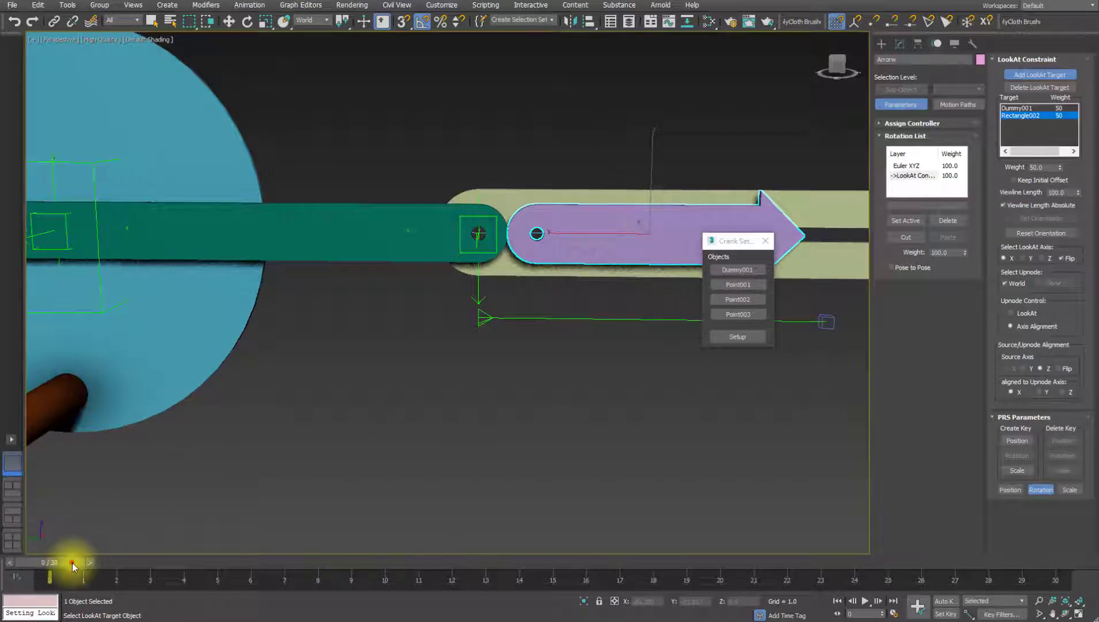
{"action": "left_click_drag", "start_coordinate": [73, 567], "coordinate": [9, 541]}
{"action": "left_click", "coordinate": [1040, 74]}
{"action": "scroll", "coordinate": [633, 285], "scroll_direction": "down", "scroll_amount": 5}
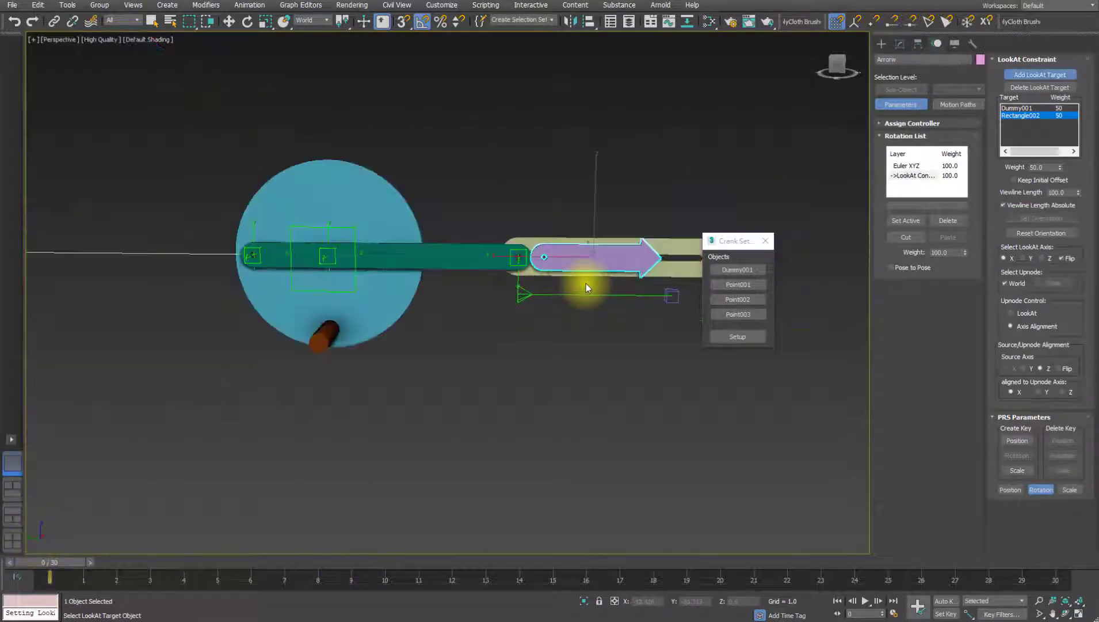
{"action": "scroll", "coordinate": [464, 272], "scroll_direction": "up", "scroll_amount": 4}
{"action": "scroll", "coordinate": [464, 272], "scroll_direction": "up", "scroll_amount": 3}
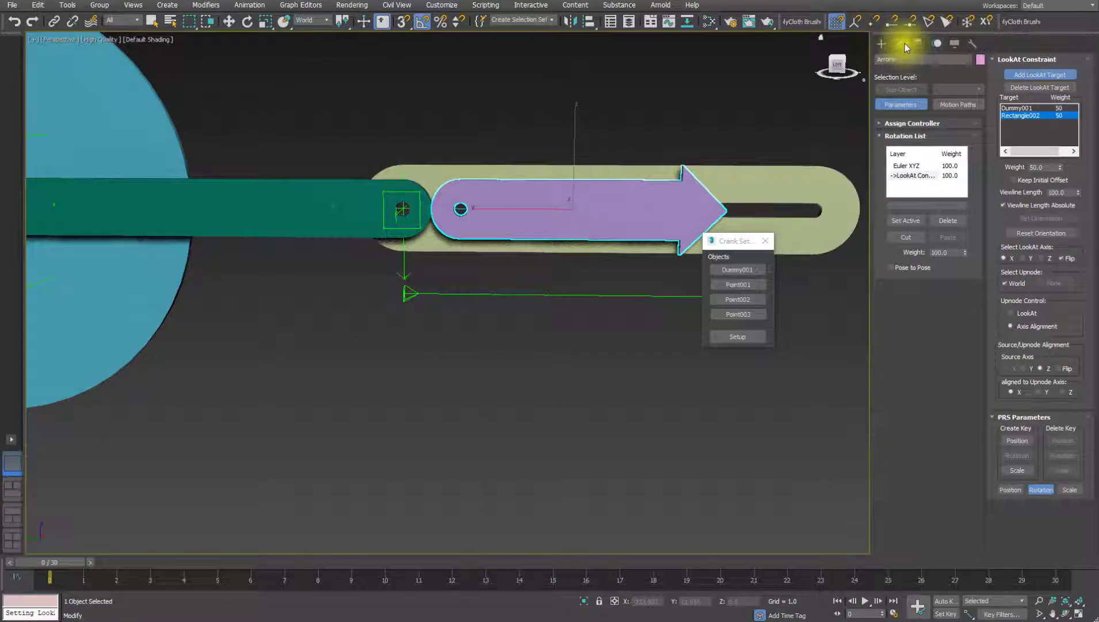
Leave the LookAt target picking and inspect the arrow's movement and its gap from the rod's end
{"action": "left_click", "coordinate": [901, 44]}
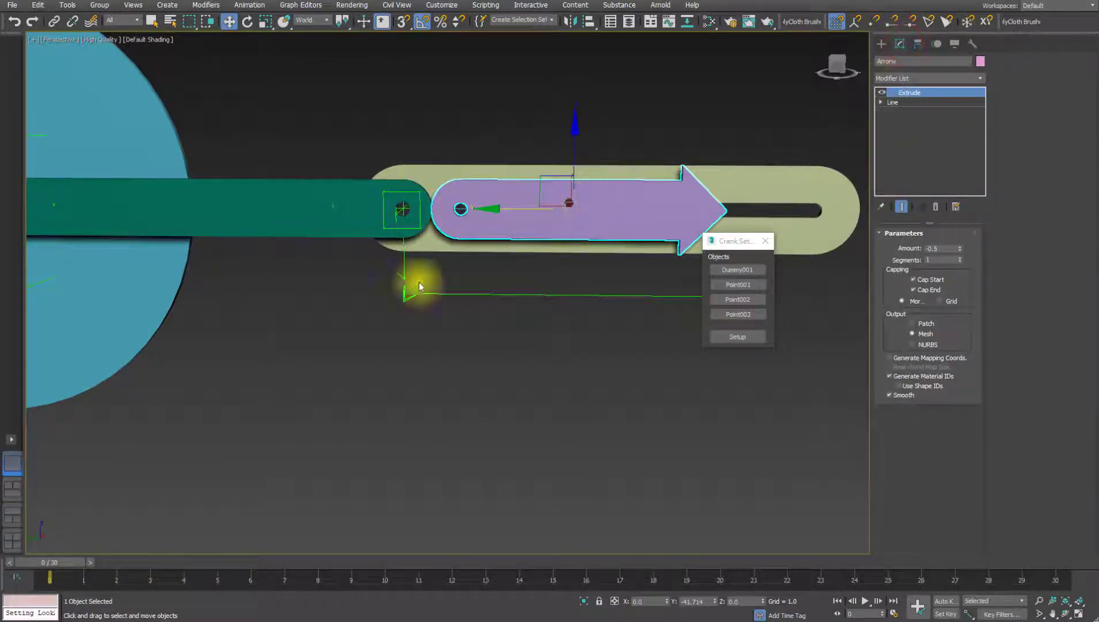
{"action": "mouse_move", "coordinate": [50, 560]}
{"action": "left_mouse_down"}
{"action": "mouse_move", "coordinate": [368, 560]}
{"action": "mouse_move", "coordinate": [962, 528]}
{"action": "mouse_move", "coordinate": [245, 523]}
{"action": "mouse_move", "coordinate": [50, 561]}
{"action": "left_mouse_up"}
{"action": "key", "text": "w"}
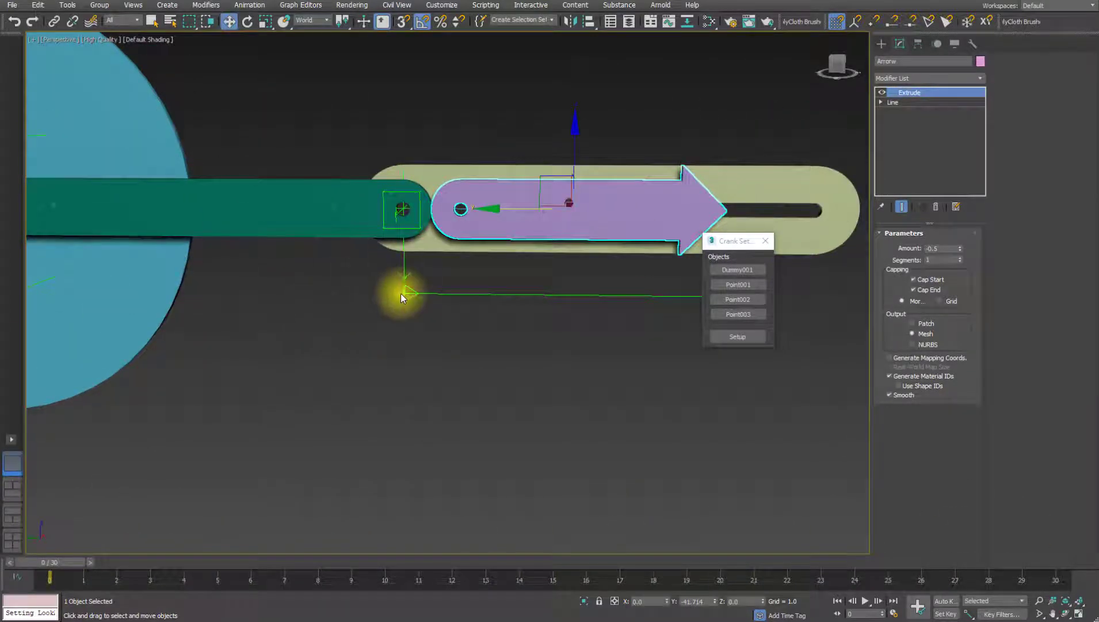
{"action": "scroll", "coordinate": [401, 297], "scroll_direction": "down", "scroll_amount": 5}
{"action": "scroll", "coordinate": [530, 265], "scroll_direction": "up", "scroll_amount": 2}
{"action": "scroll", "coordinate": [397, 270], "scroll_direction": "down", "scroll_amount": 3}
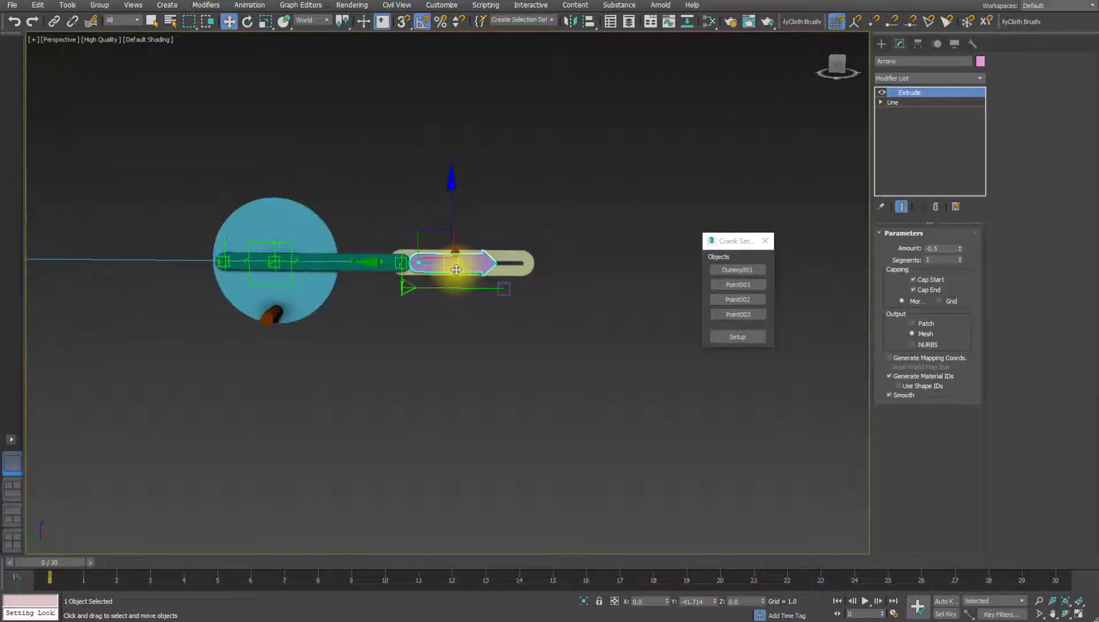
{"action": "scroll", "coordinate": [402, 264], "scroll_direction": "up", "scroll_amount": 4}
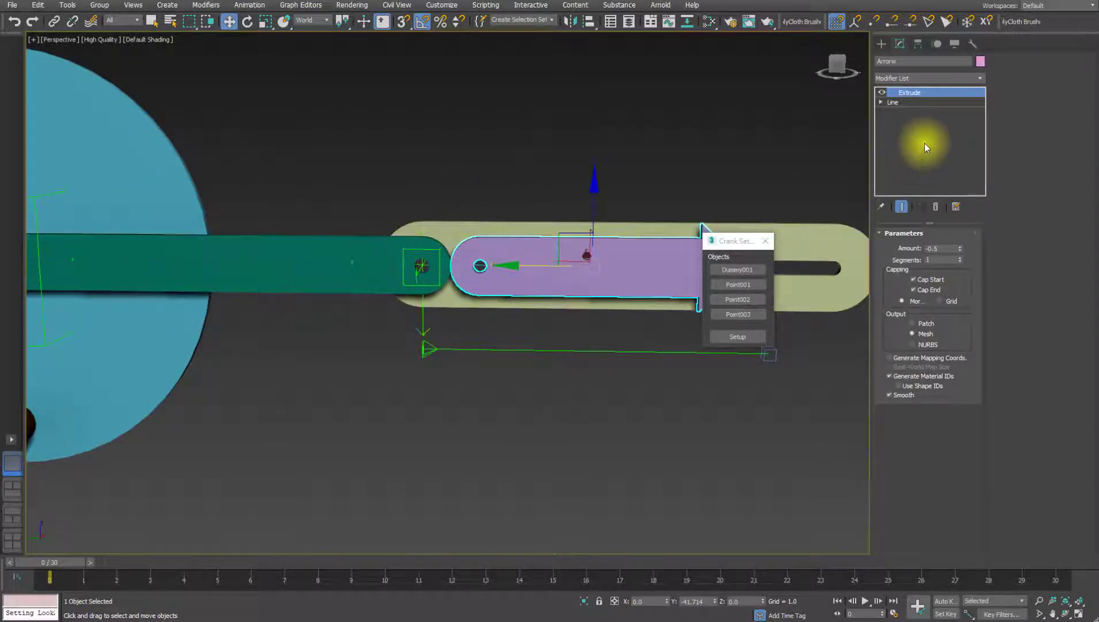
Align only the arrow's pivot to Point003 at the rod's end, matching X, Y and Z position from pivot point to pivot point
{"action": "left_click", "coordinate": [918, 43]}
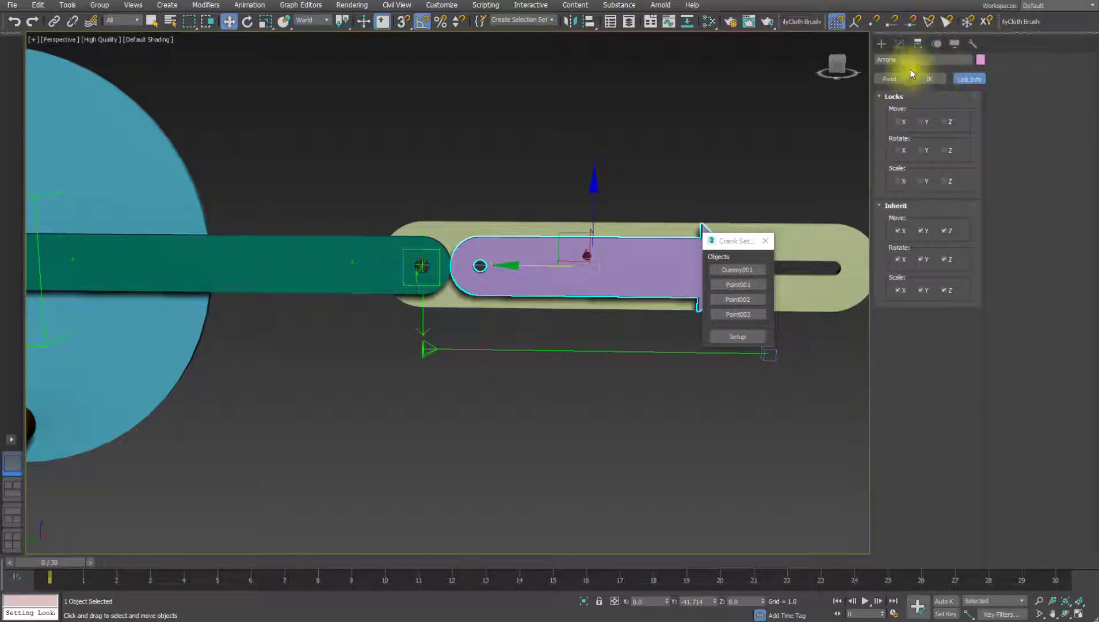
{"action": "left_click", "coordinate": [889, 79]}
{"action": "left_click", "coordinate": [935, 121]}
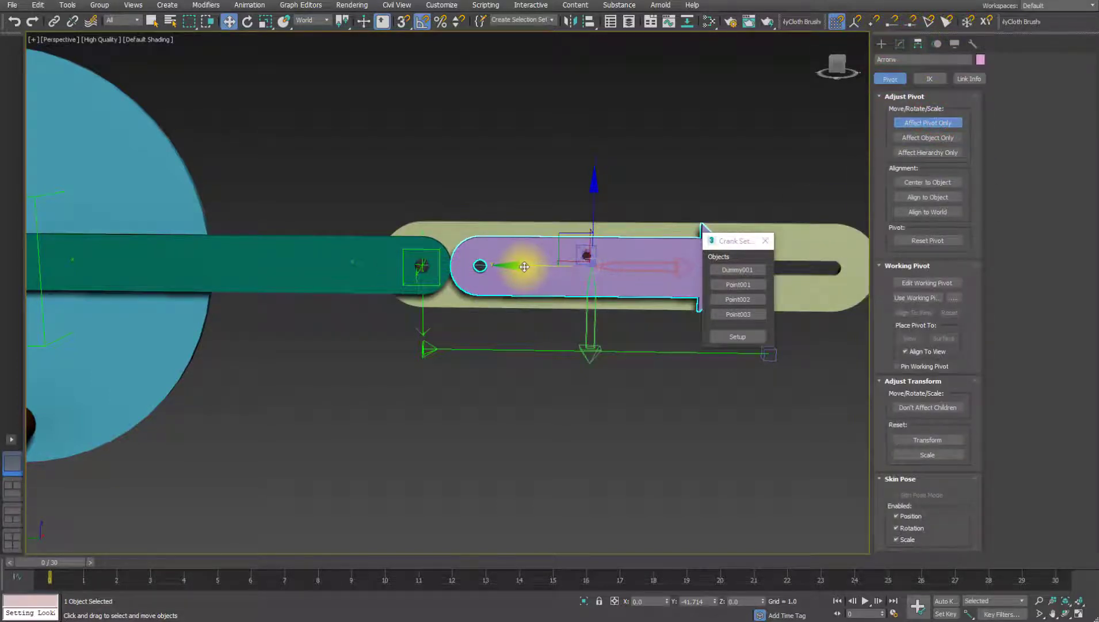
{"action": "key", "text": "alt+a"}
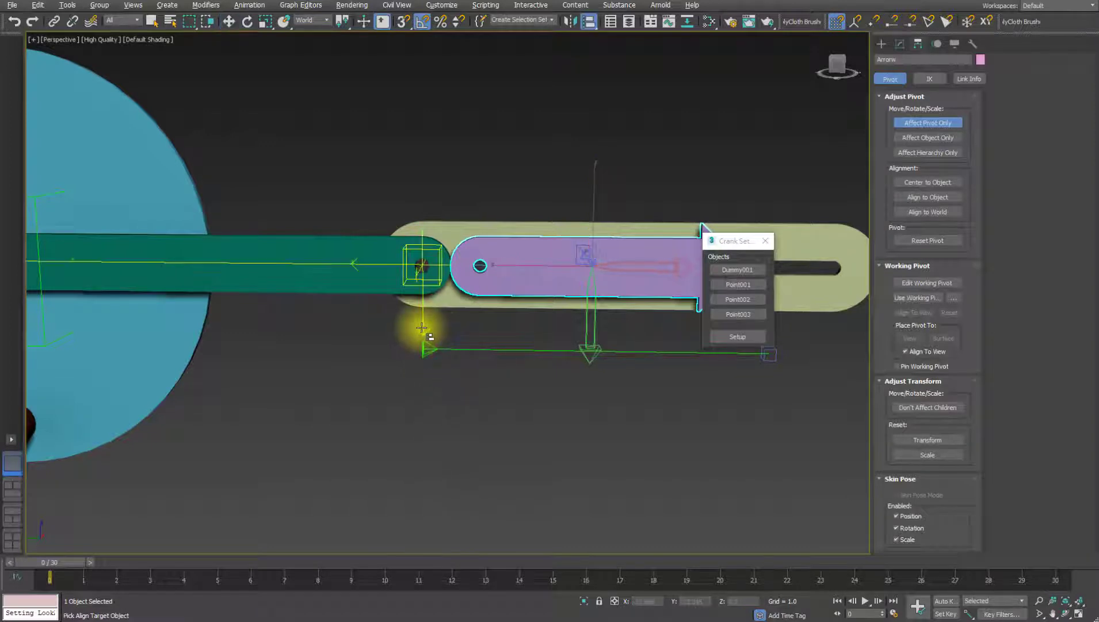
{"action": "left_click", "coordinate": [422, 328]}
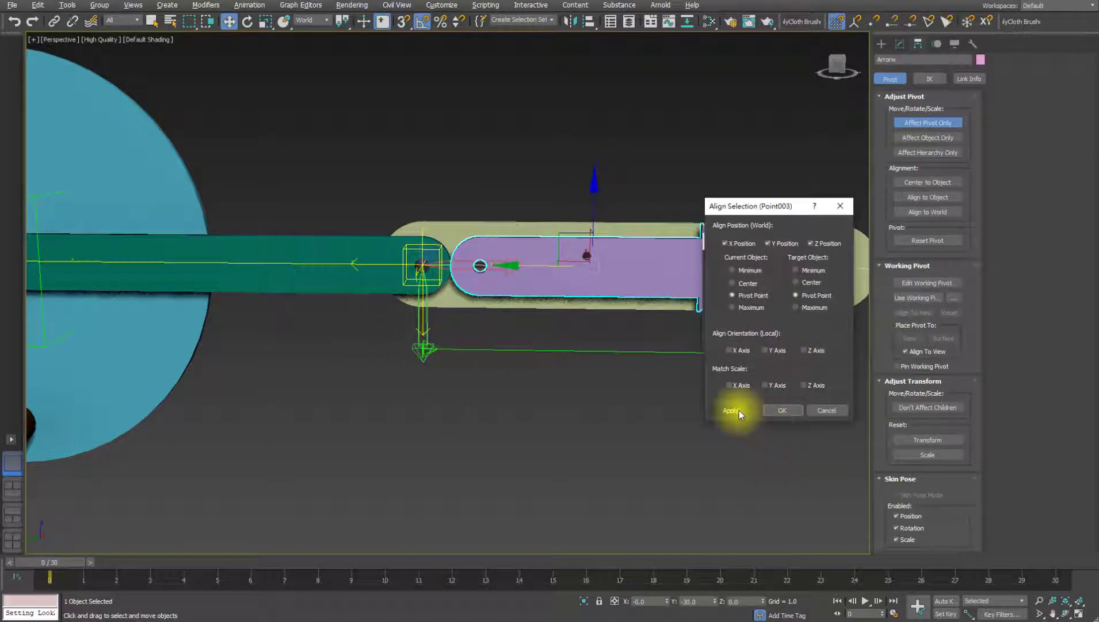
{"action": "left_click", "coordinate": [779, 412]}
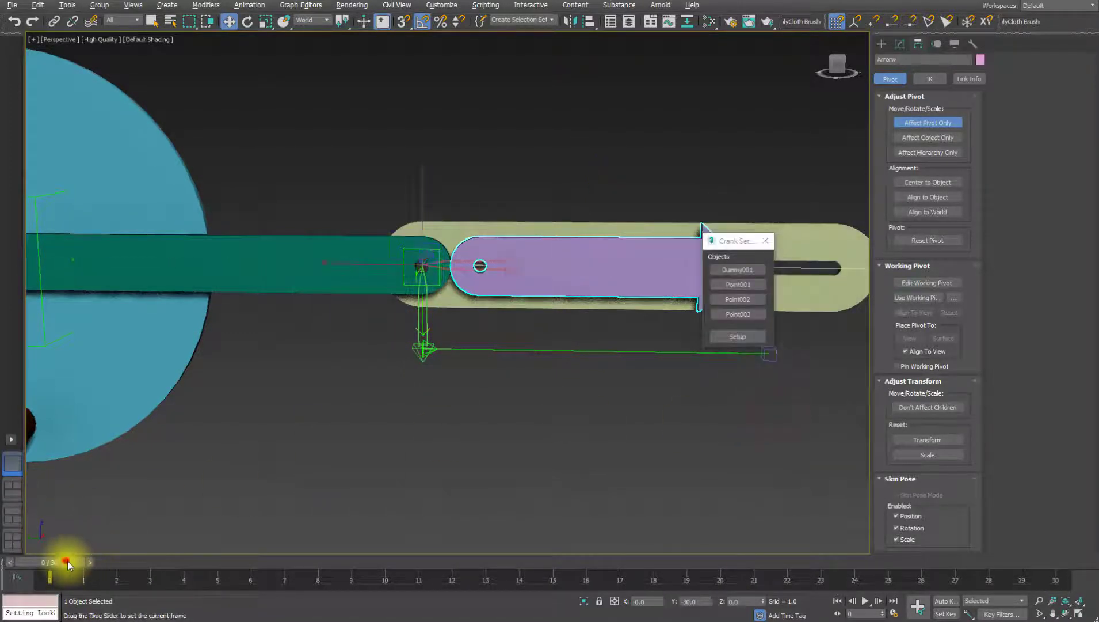
Restore the split viewport layout, then scrub and play the animation from an angled perspective to check the arrow's motion along the slot
{"action": "mouse_move", "coordinate": [68, 564]}
{"action": "left_mouse_down"}
{"action": "mouse_move", "coordinate": [1058, 585]}
{"action": "mouse_move", "coordinate": [212, 554]}
{"action": "mouse_move", "coordinate": [49, 561]}
{"action": "left_mouse_up"}
{"action": "key", "text": "w"}
{"action": "scroll", "coordinate": [552, 392], "scroll_direction": "down", "scroll_amount": 5}
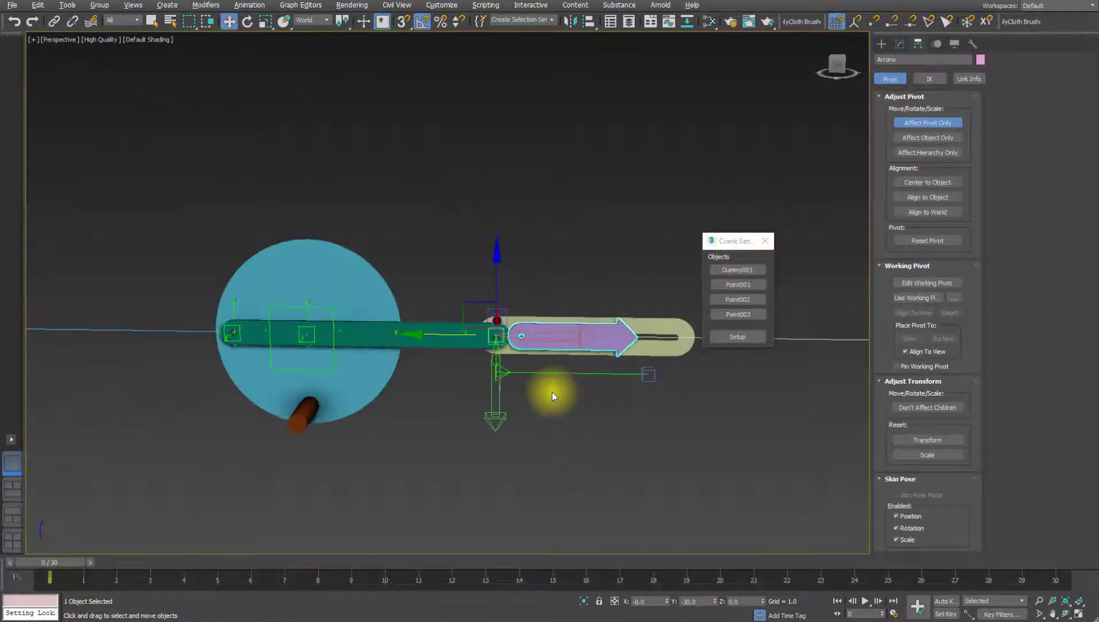
{"action": "middle_click_drag", "start_coordinate": [552, 392], "coordinate": [522, 366]}
{"action": "key", "text": "alt+w"}
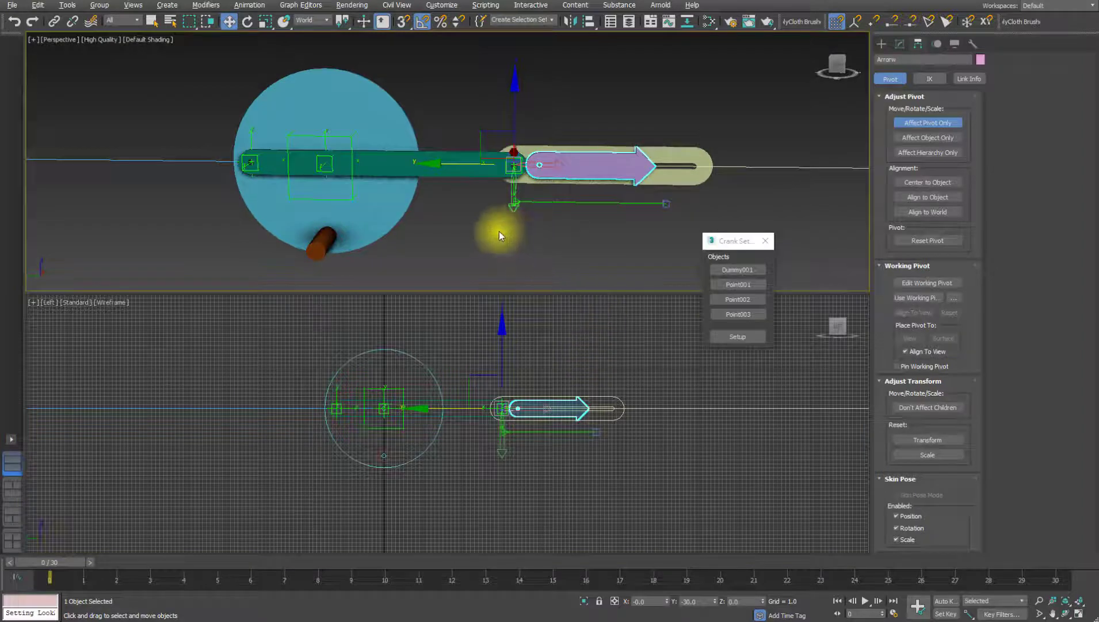
{"action": "middle_click_drag", "start_coordinate": [499, 231], "coordinate": [547, 253], "text": "alt"}
{"action": "left_click_drag", "start_coordinate": [54, 561], "coordinate": [1042, 562]}
{"action": "key", "text": "/"}
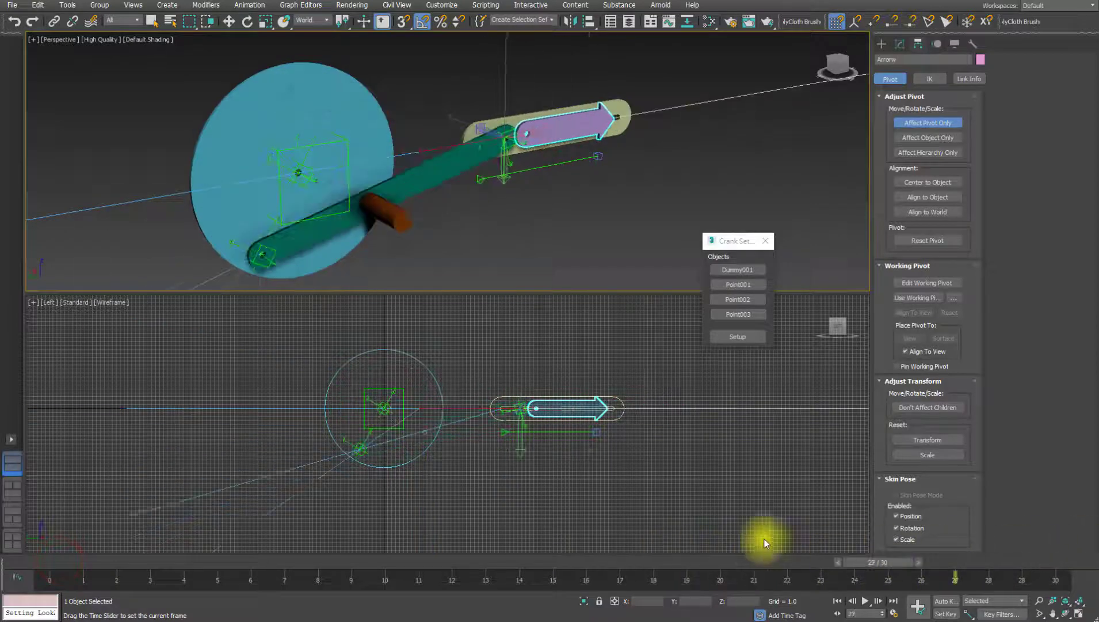
{"action": "left_click", "coordinate": [868, 600]}
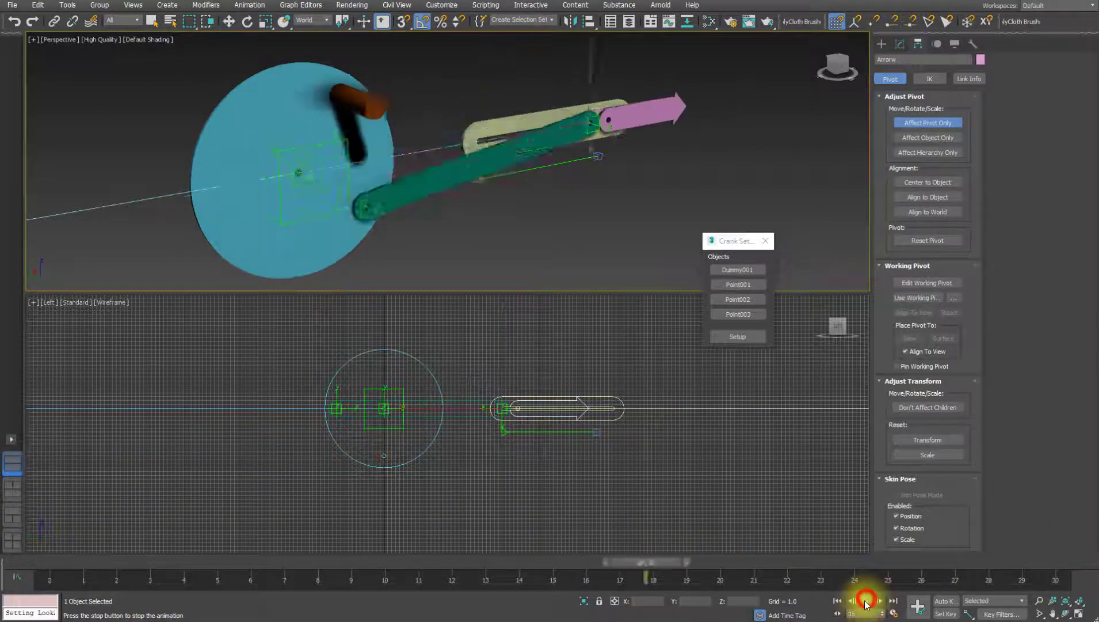